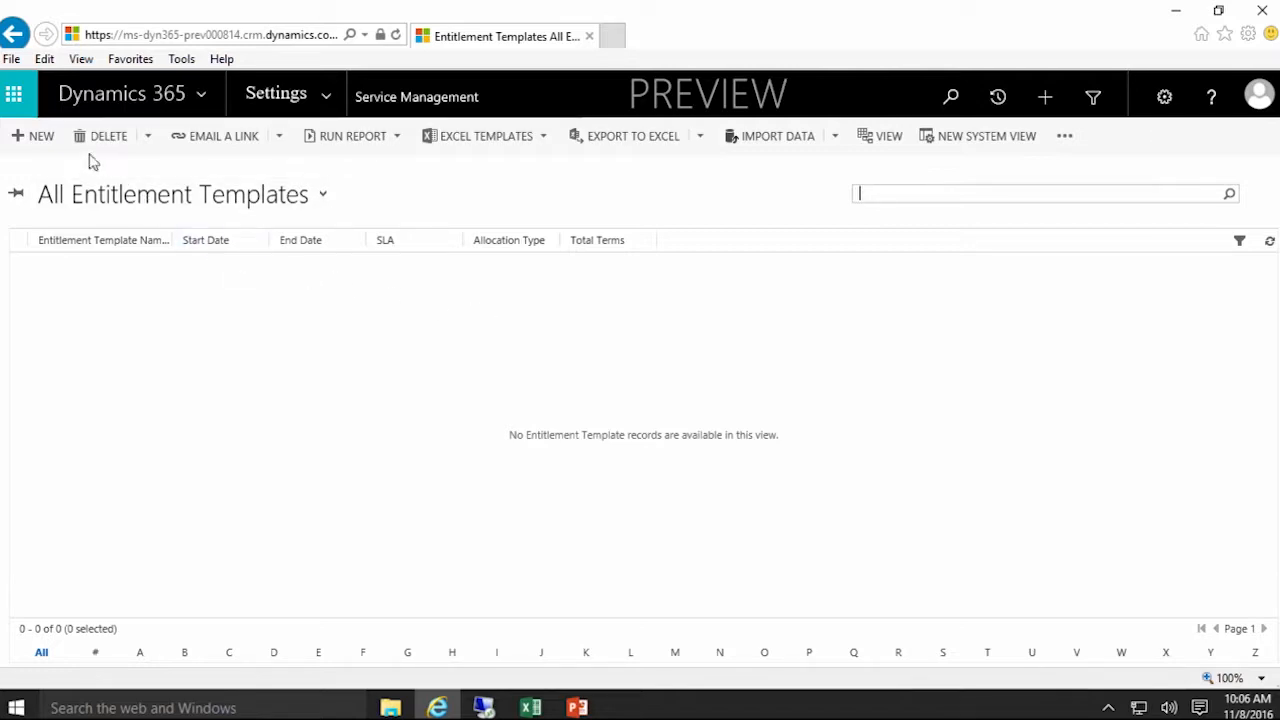
Create a new entitlement template named "Limited Support Entitlement" and set its restriction based on entitlement terms to Yes.
left_click(28, 140)
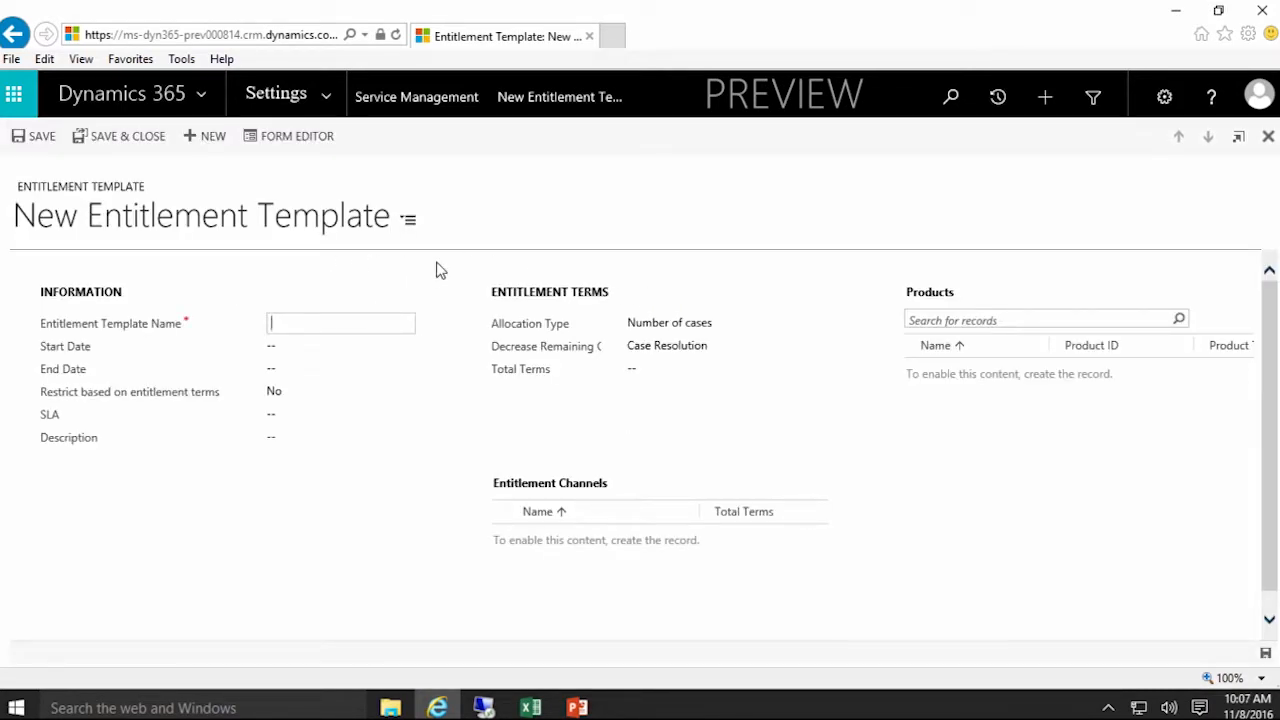
type("Limited Support Entitle")
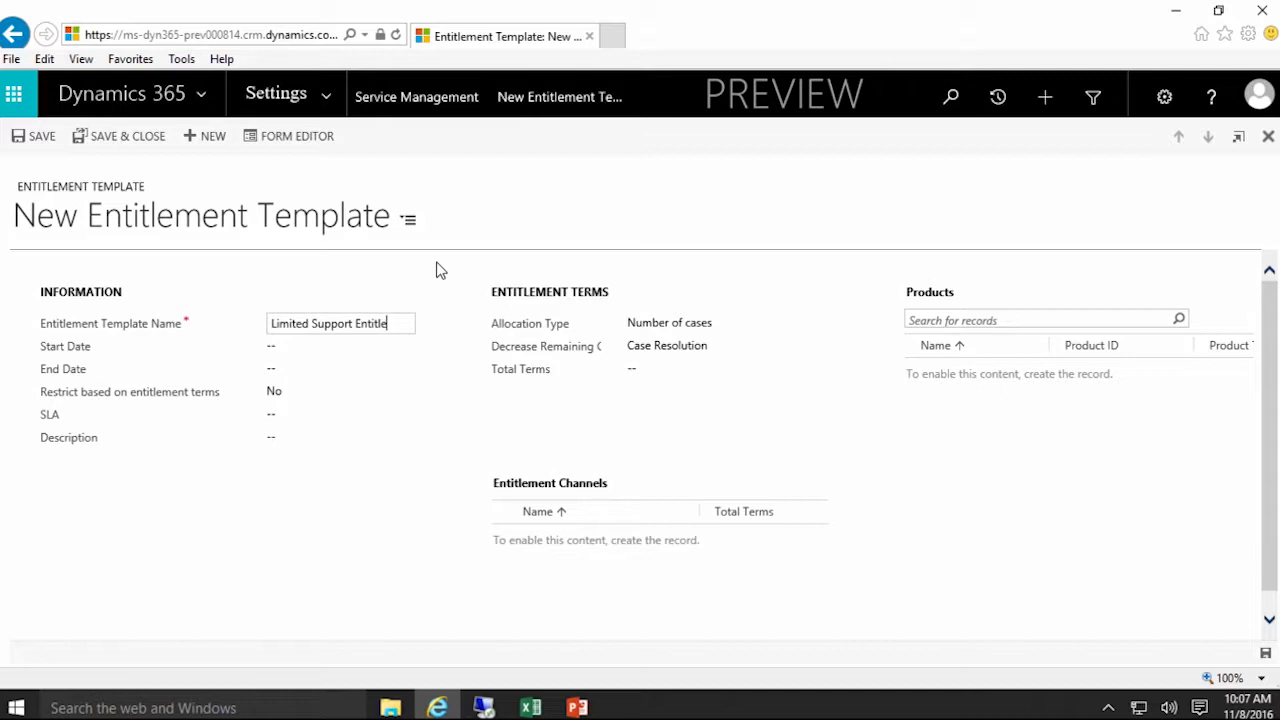
type("ment")
key("BackSpace")
mouse_move(183, 324)
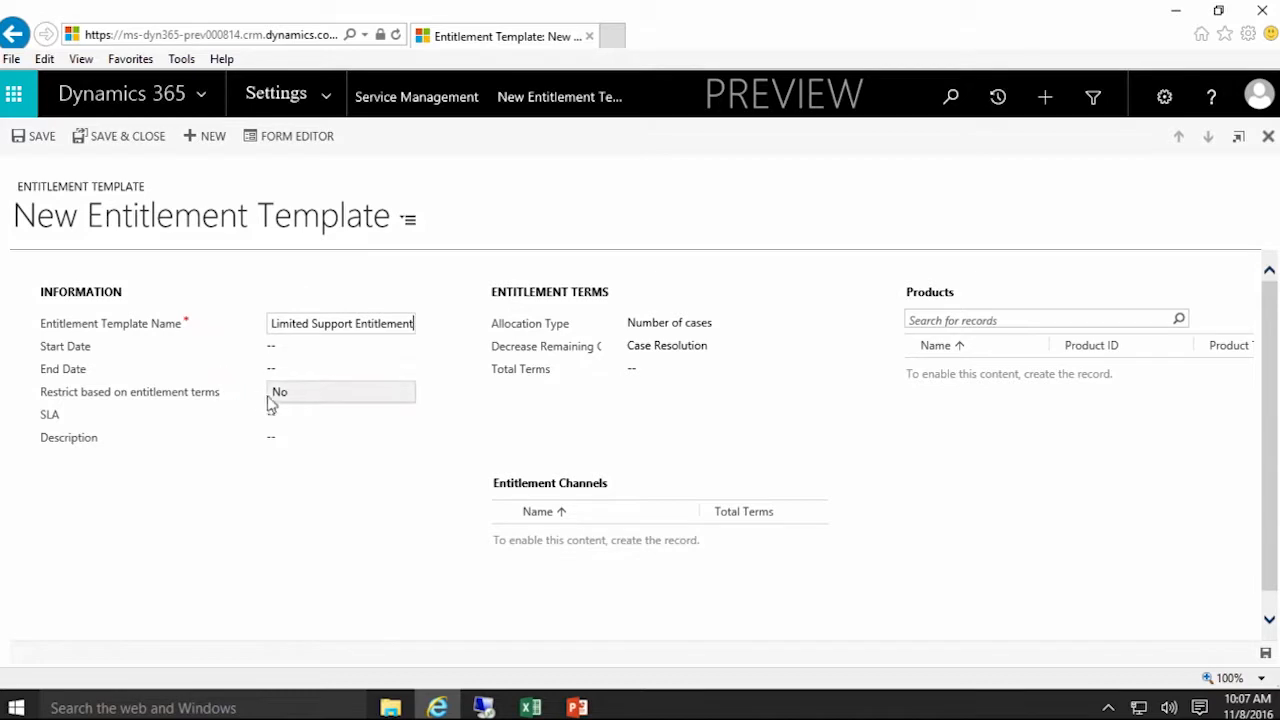
left_click(348, 396)
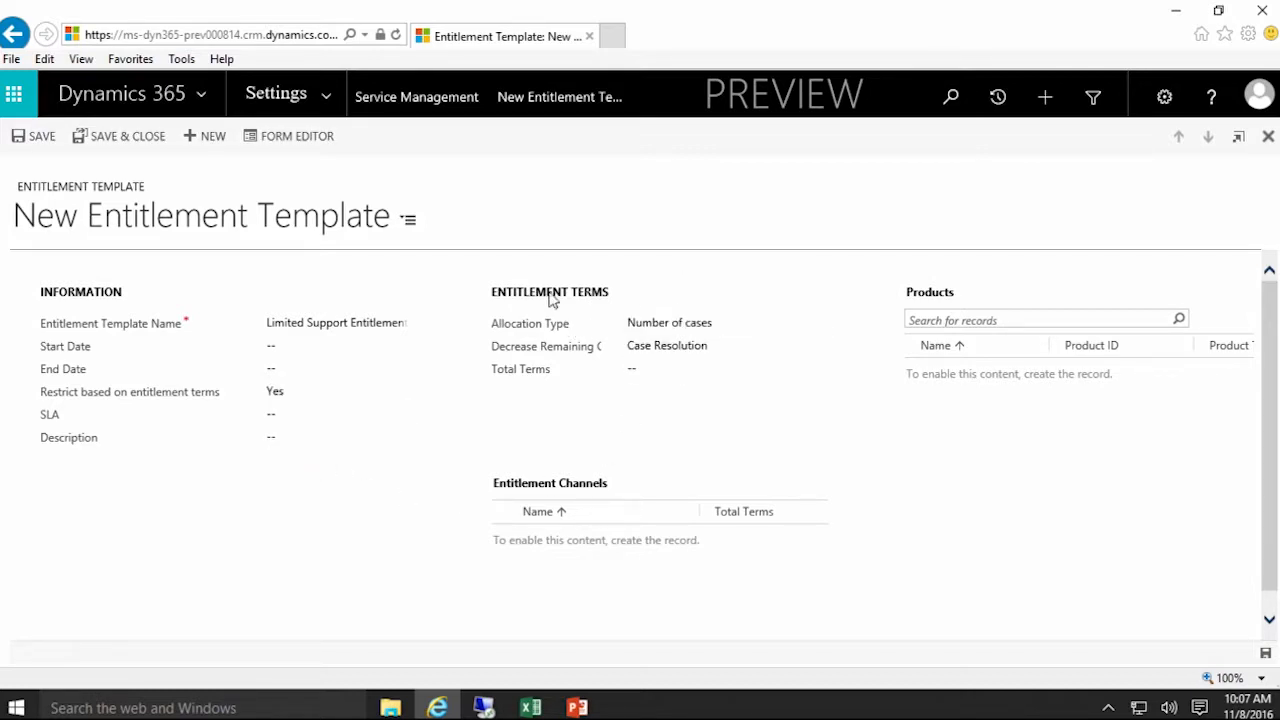
Set the template's allocation type to Number of cases and its remaining terms to decrease on Case Resolution.
left_click(748, 328)
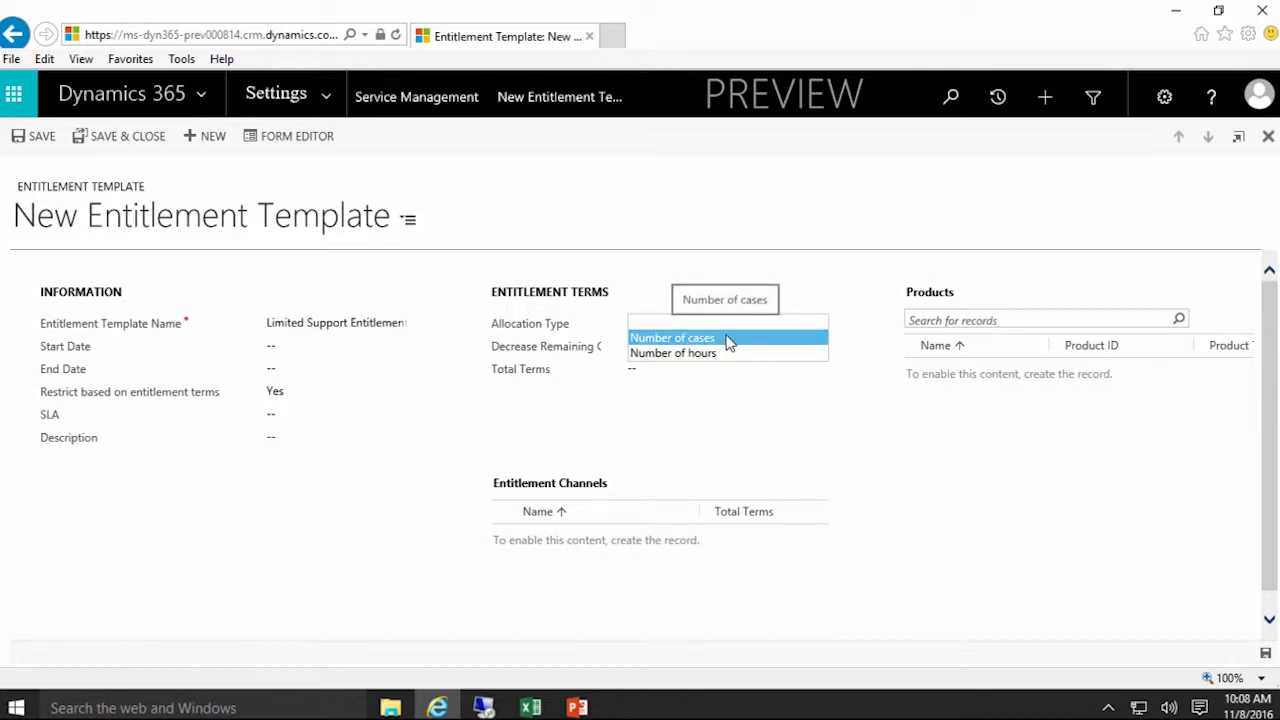
left_click(729, 339)
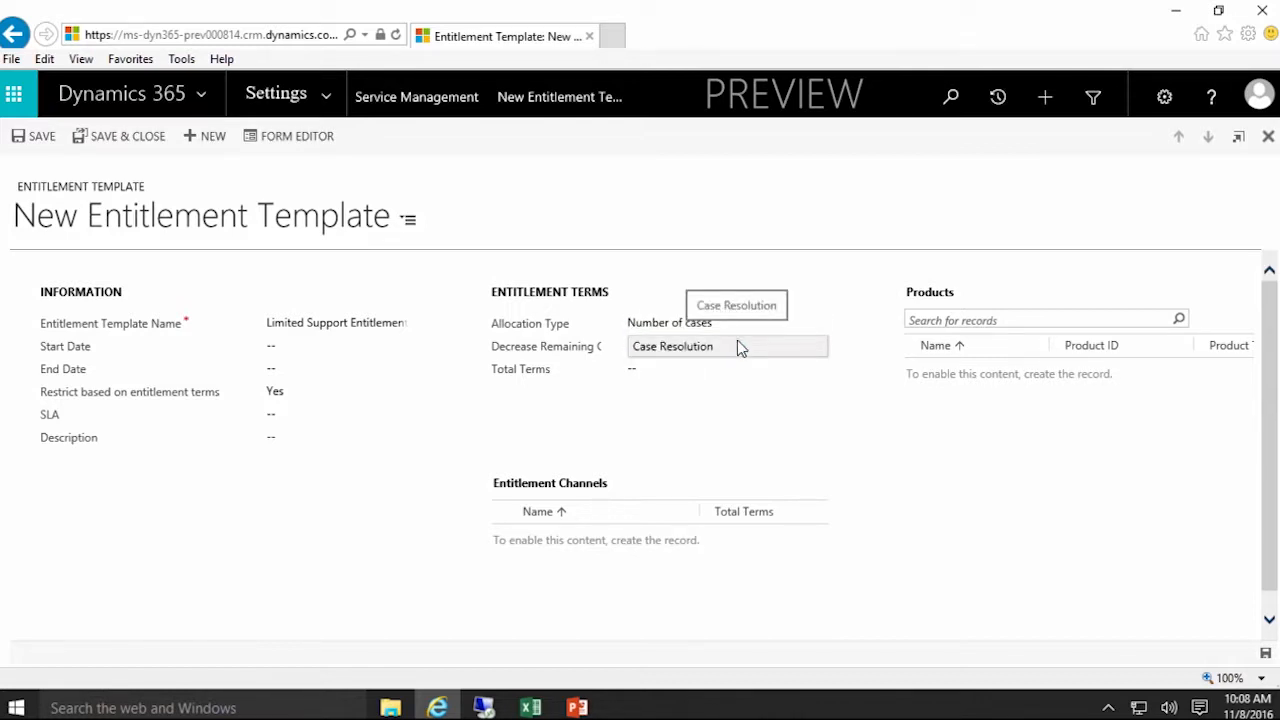
left_click(741, 348)
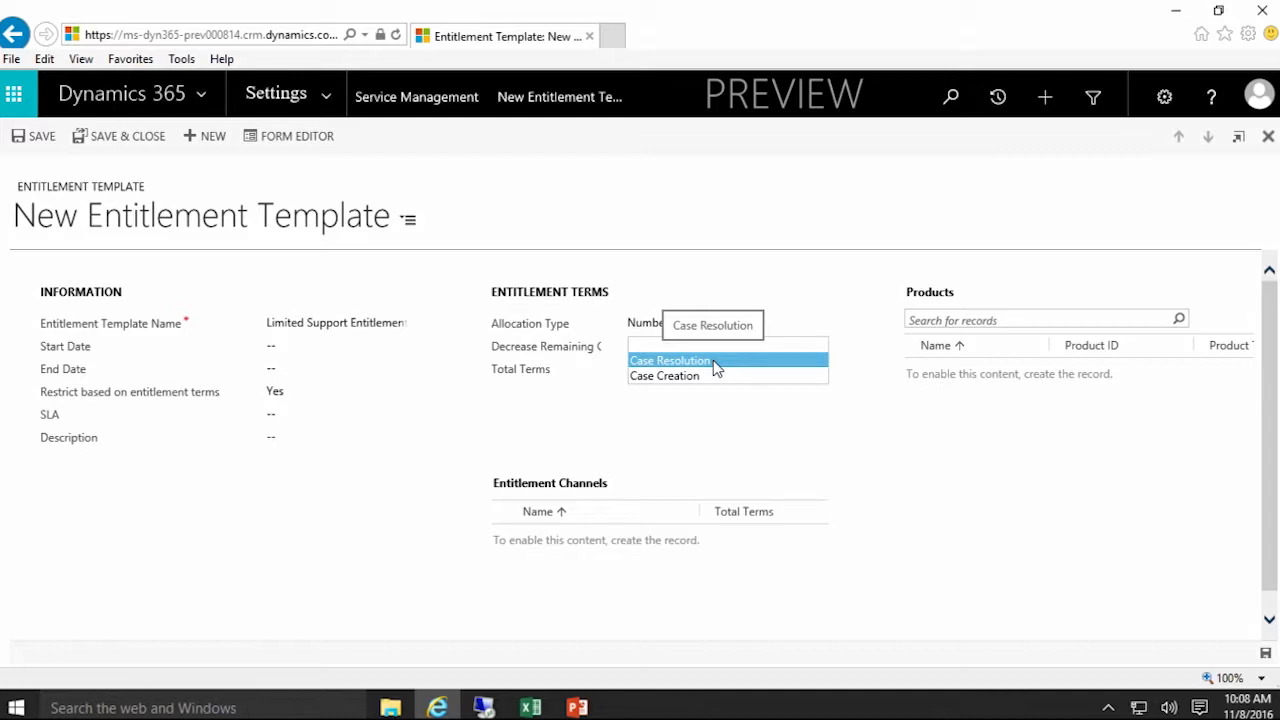
left_click(698, 362)
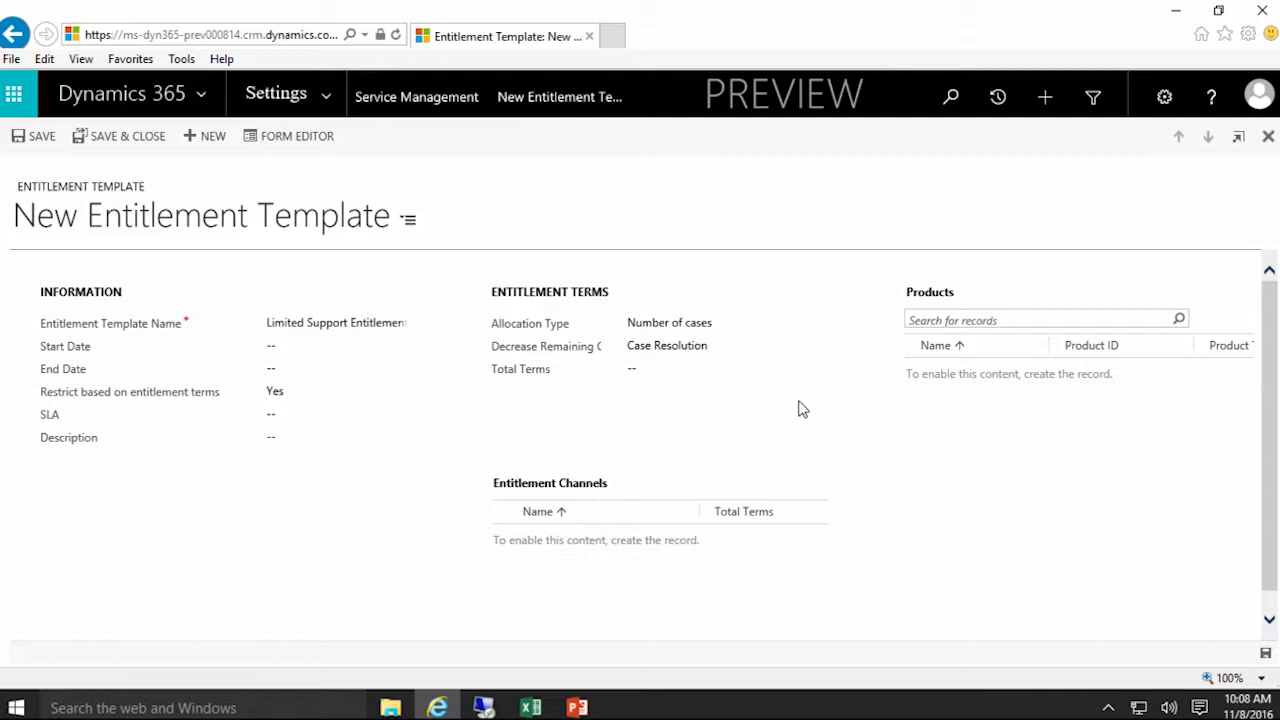
Set the template's total terms to 2.0, then save and close the template.
left_click(646, 374)
type("20")
type("0")
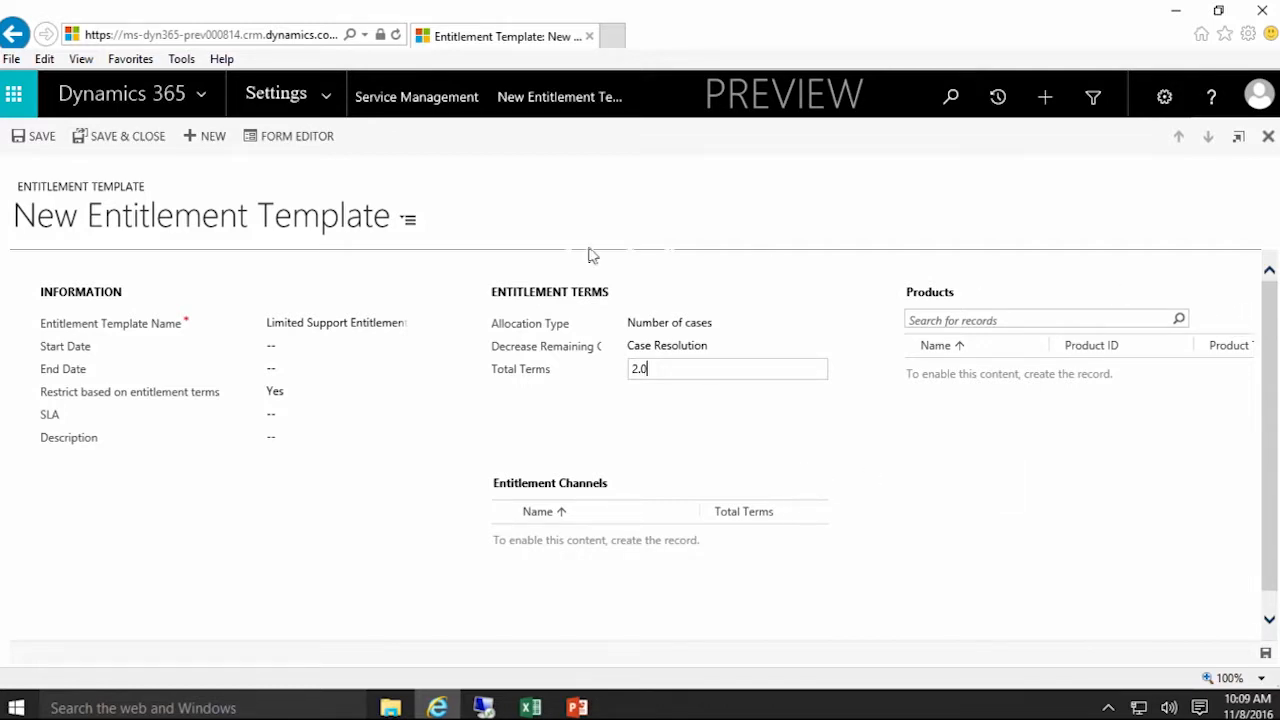
left_click(33, 138)
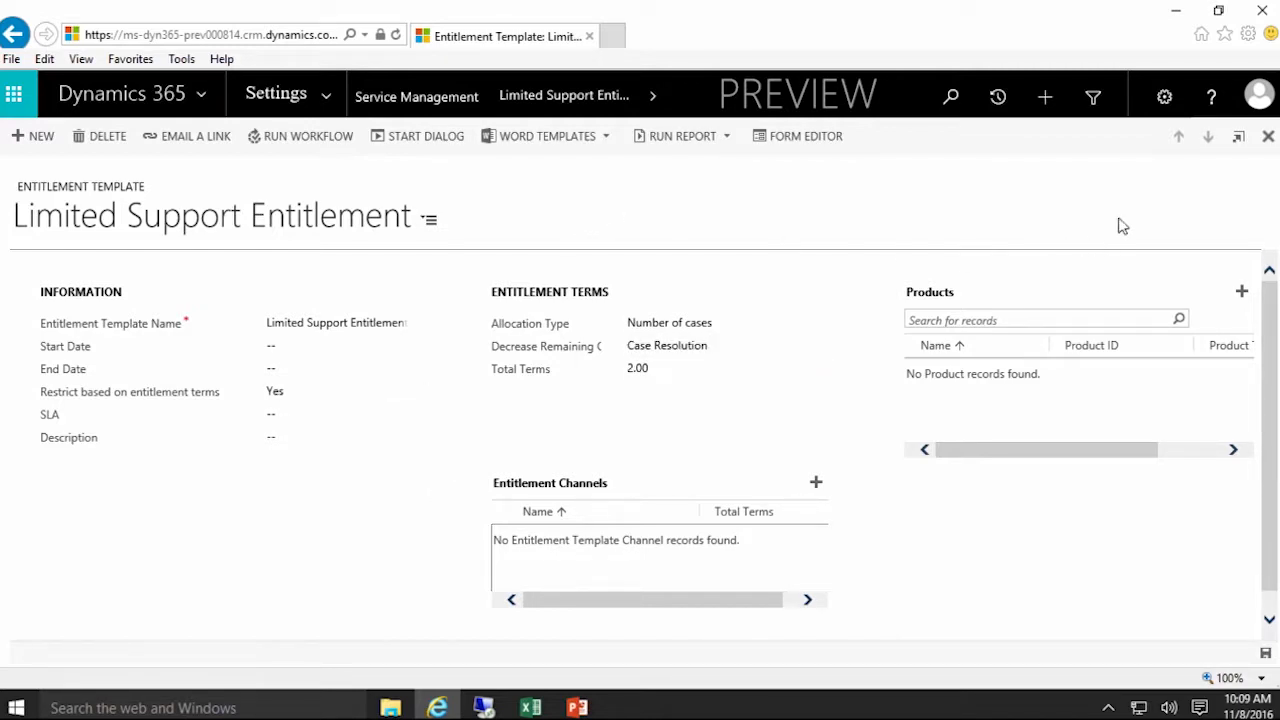
left_click(1266, 140)
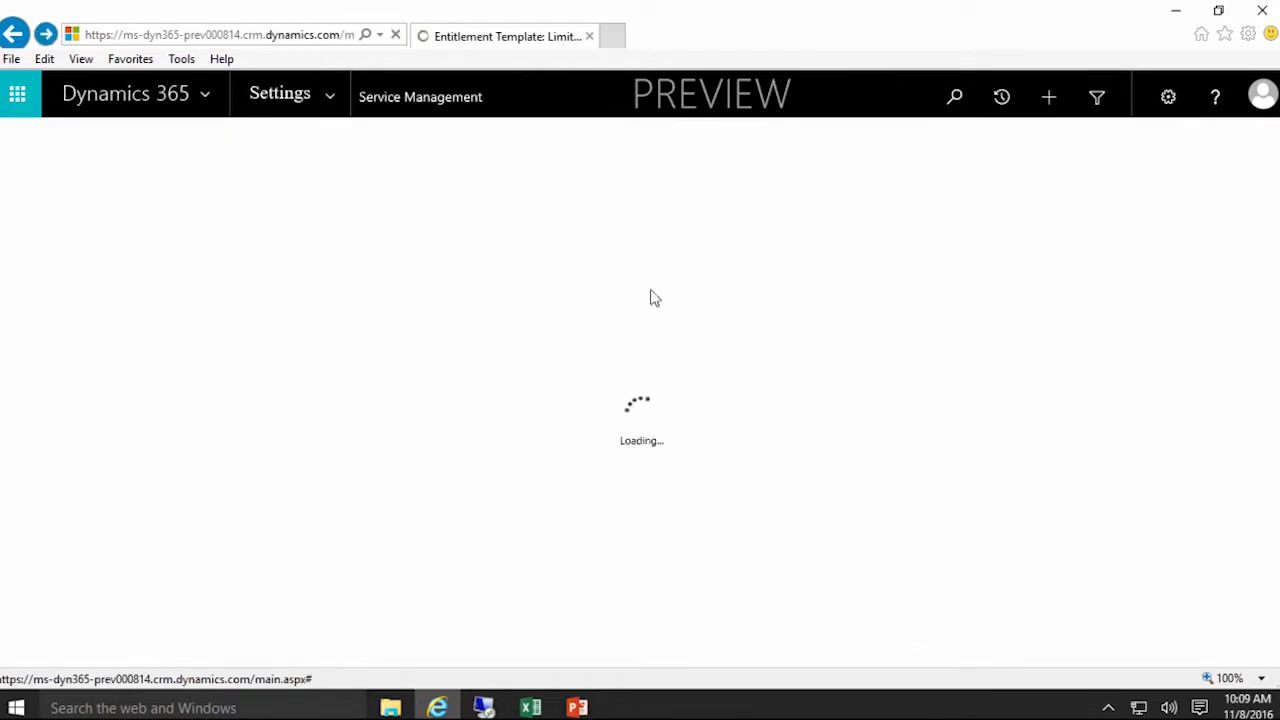
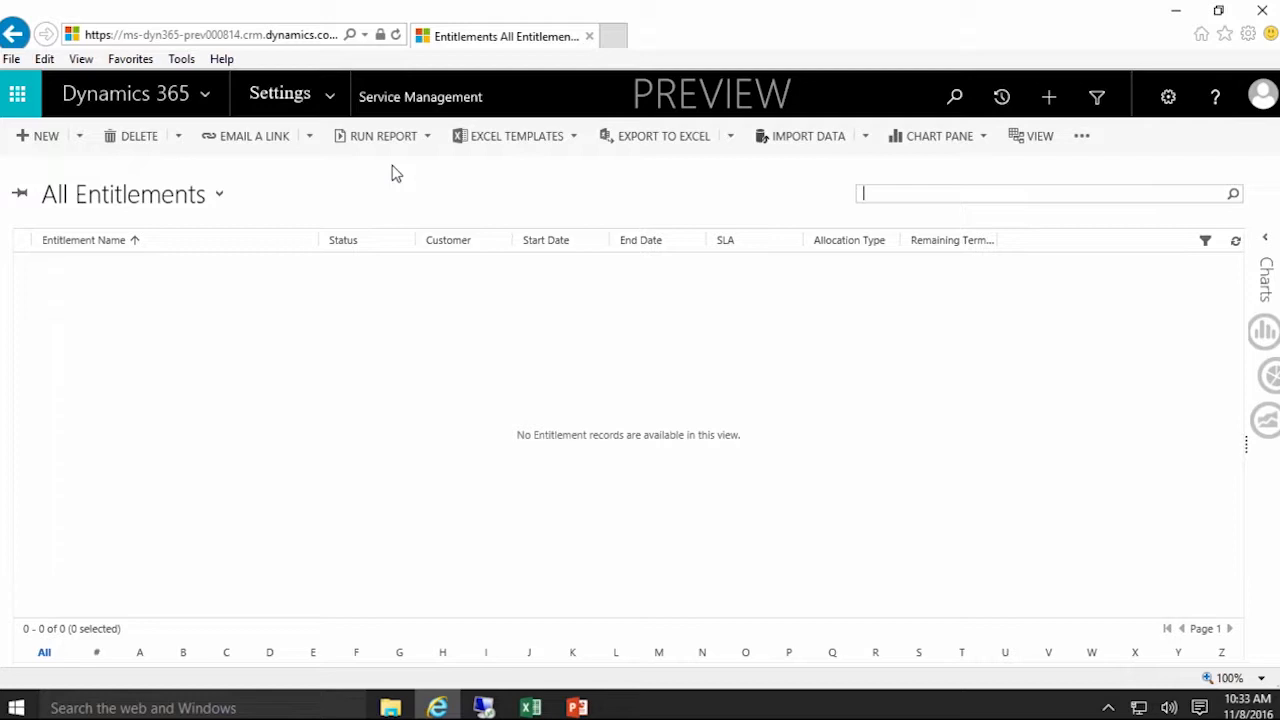
Start a new entitlement from the Limited Support Entitlement template.
left_click(79, 137)
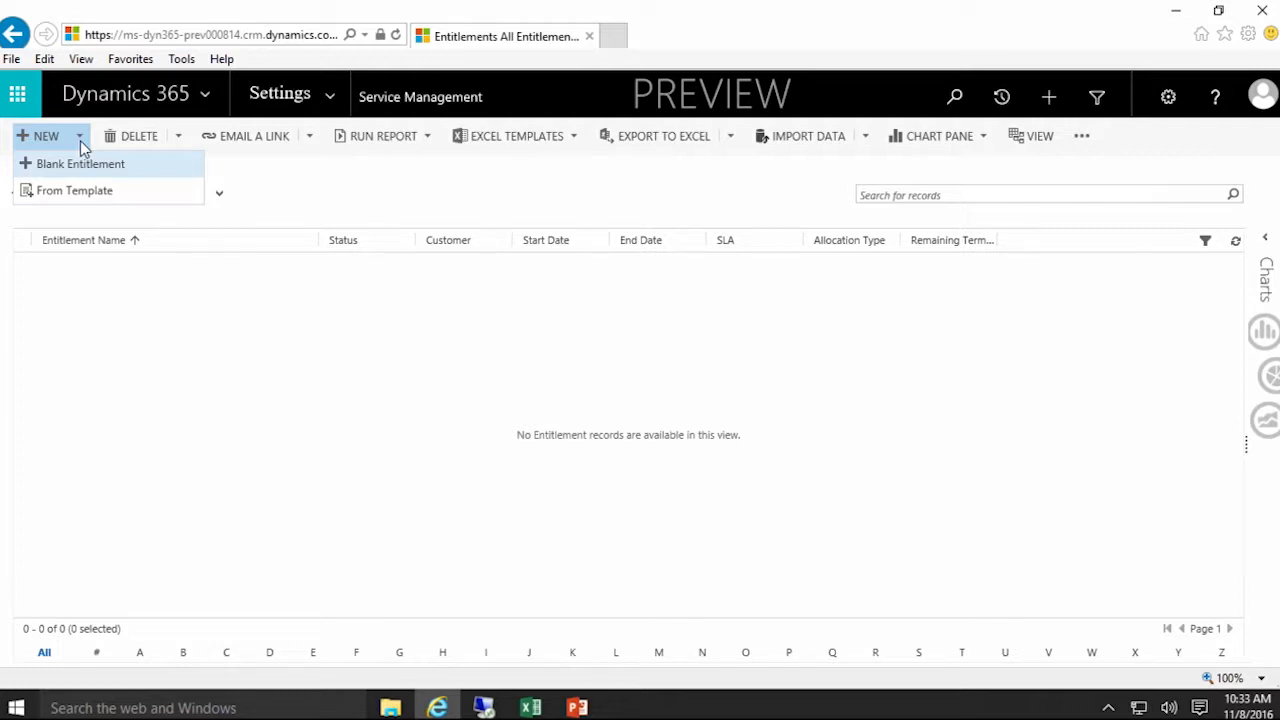
left_click(76, 200)
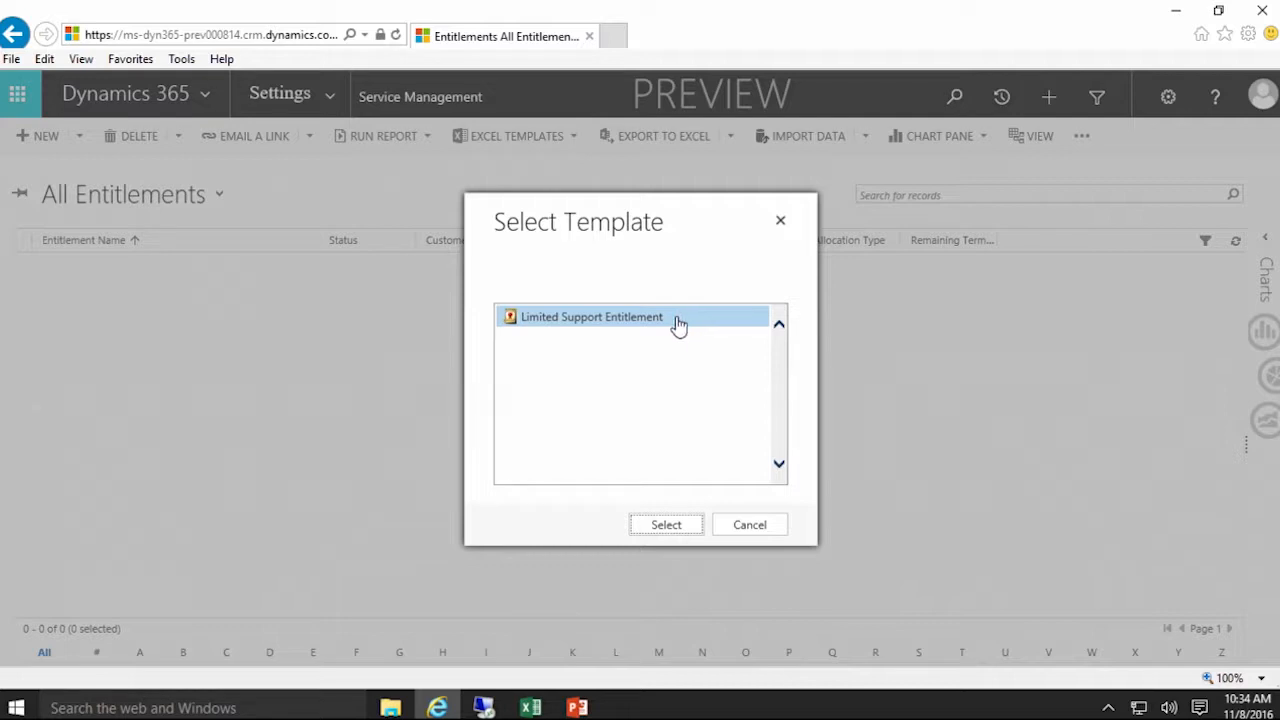
left_click(663, 528)
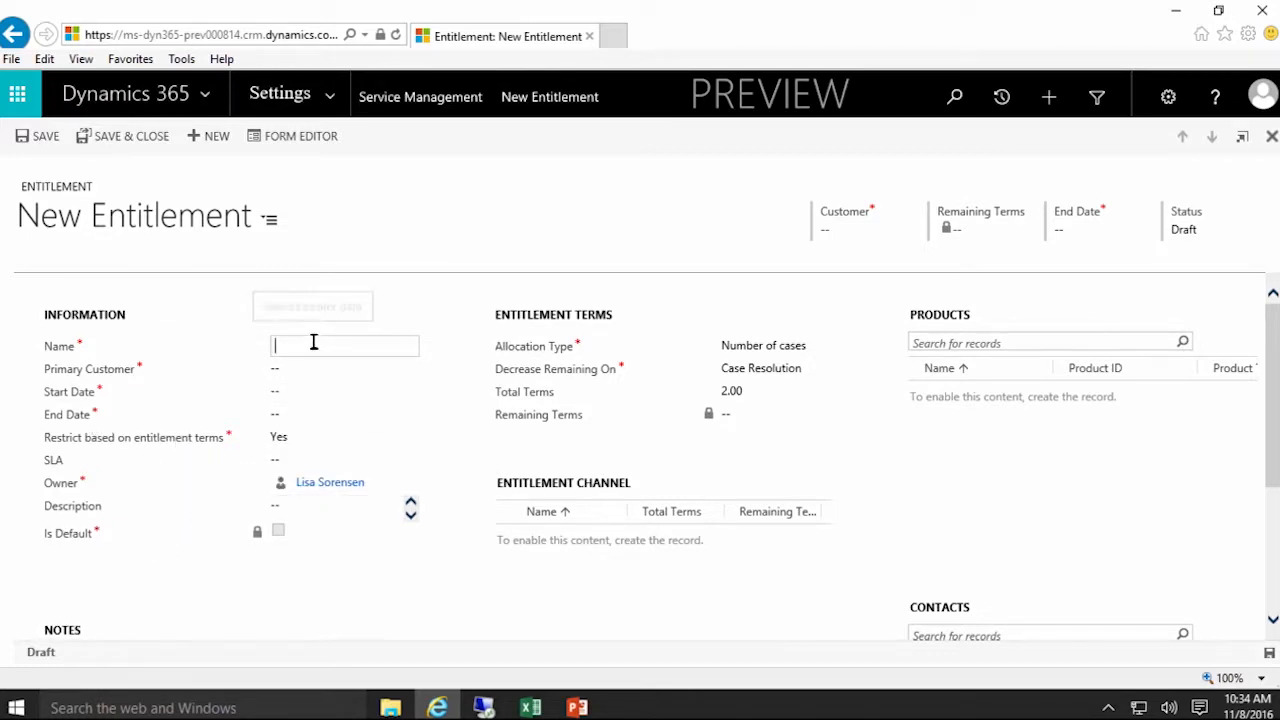
Name the entitlement "Blue Yonder Limited Support" and choose Blue Yonder Airlines (sample) as its primary customer.
type("BLue")
key("BackSpace")
key("BackSpace")
key("BackSpace")
key("BackSpace")
key("BackSpace")
type("Blue Yonder Limited Support")
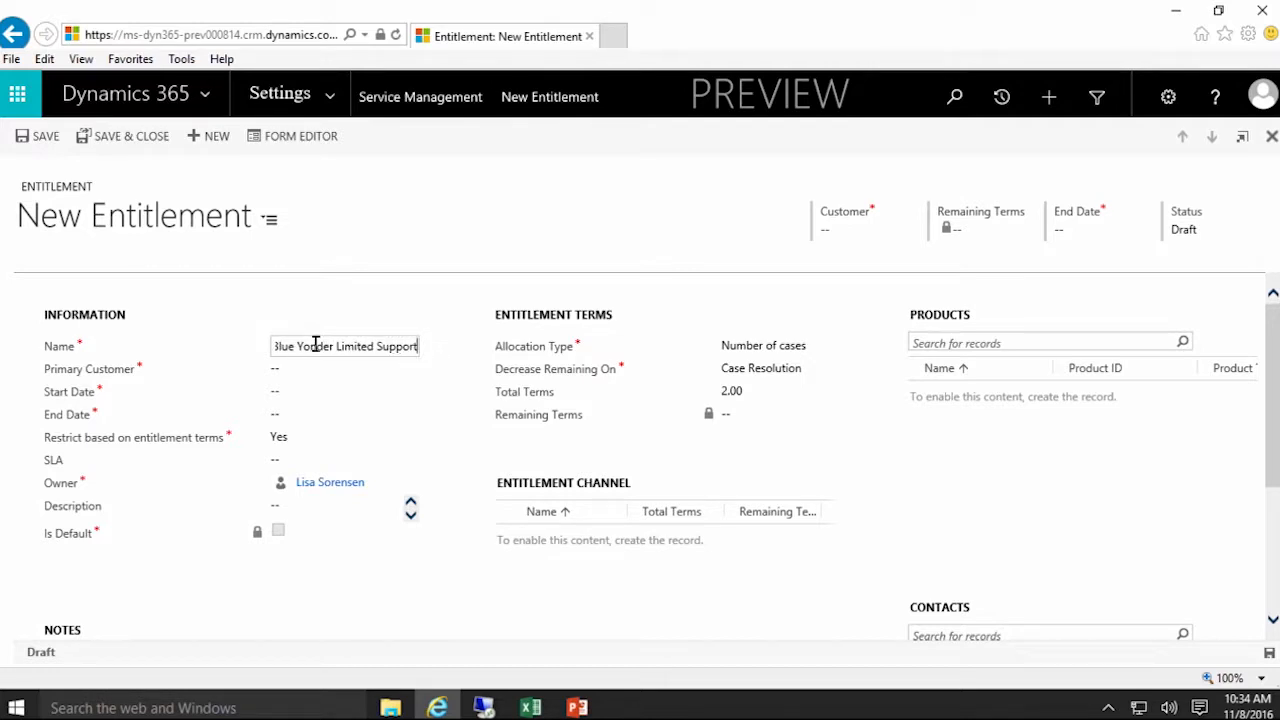
left_click(343, 369)
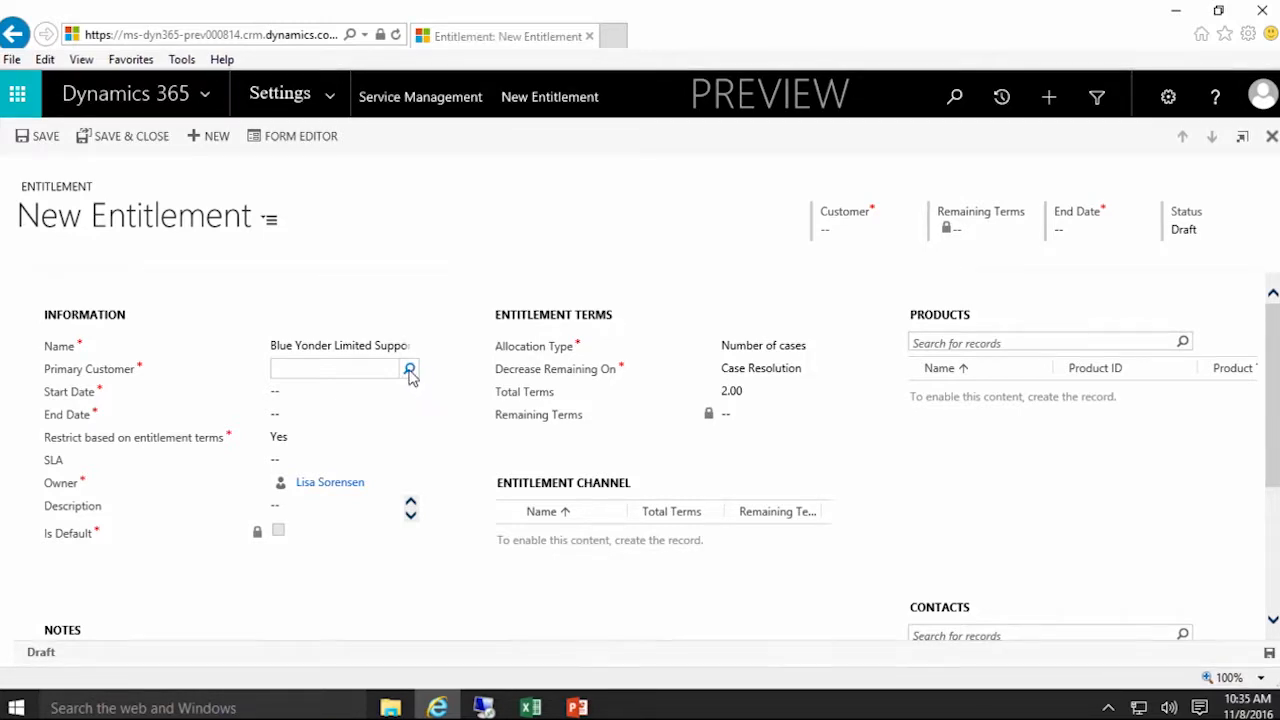
left_click(410, 372)
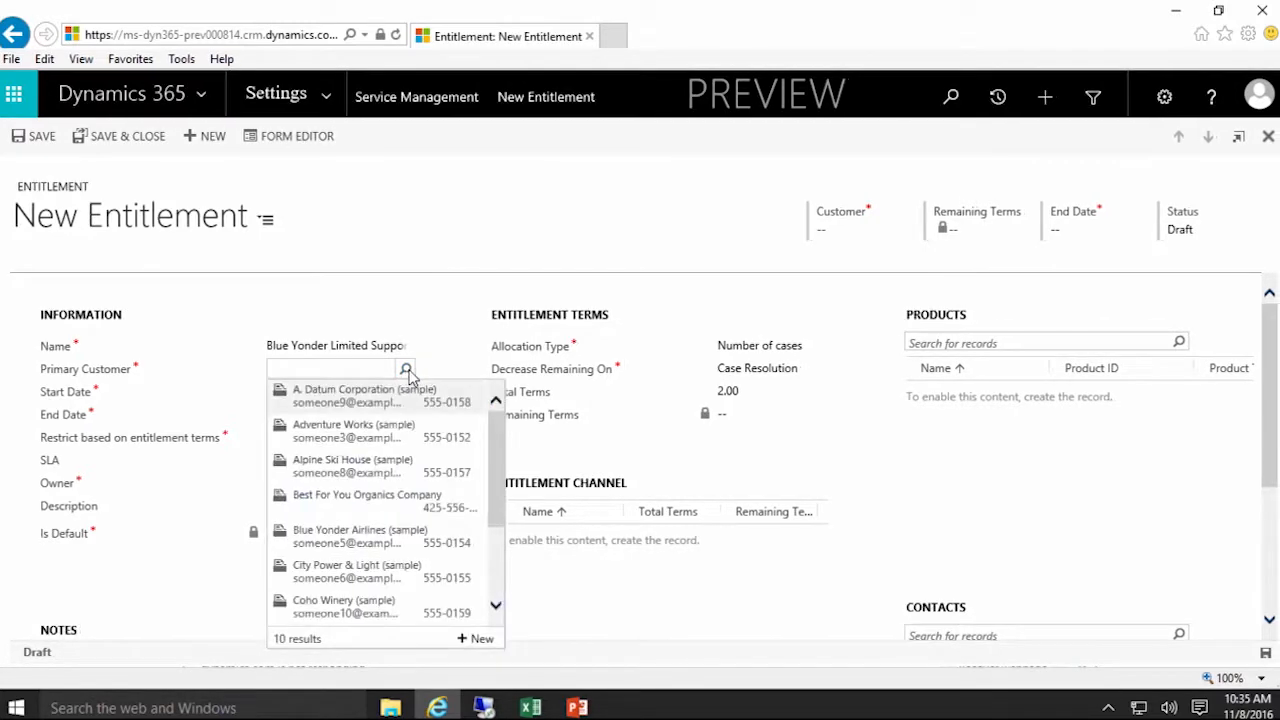
left_click(360, 538)
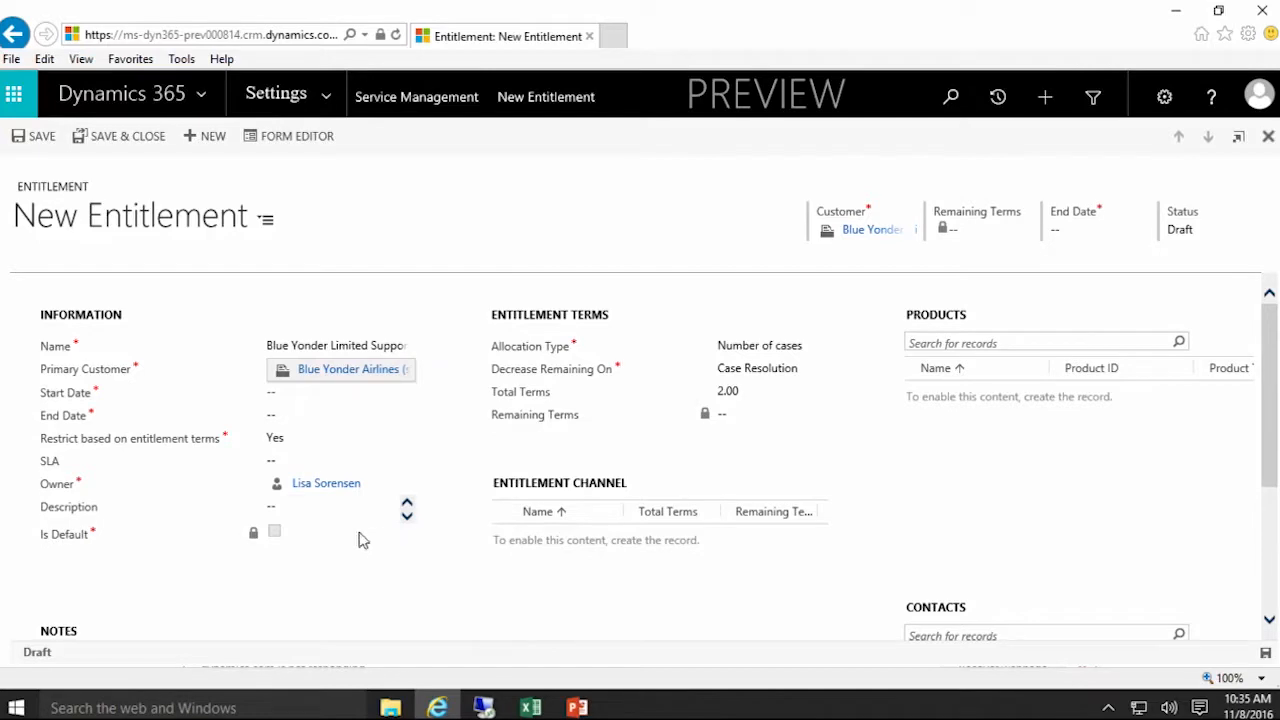
Insert "Annual" into the entitlement's name so that it reads "Blue Yonder Annual Limited Support".
left_click(366, 392)
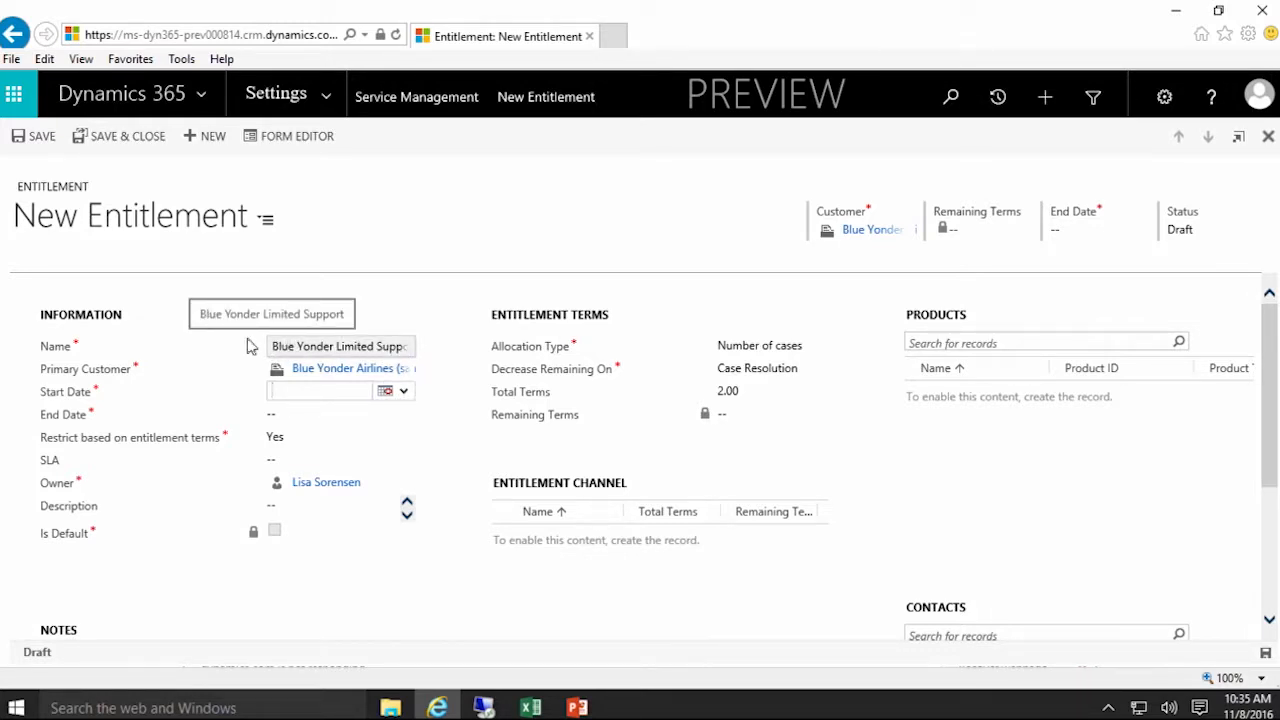
left_click(337, 350)
left_click(336, 348)
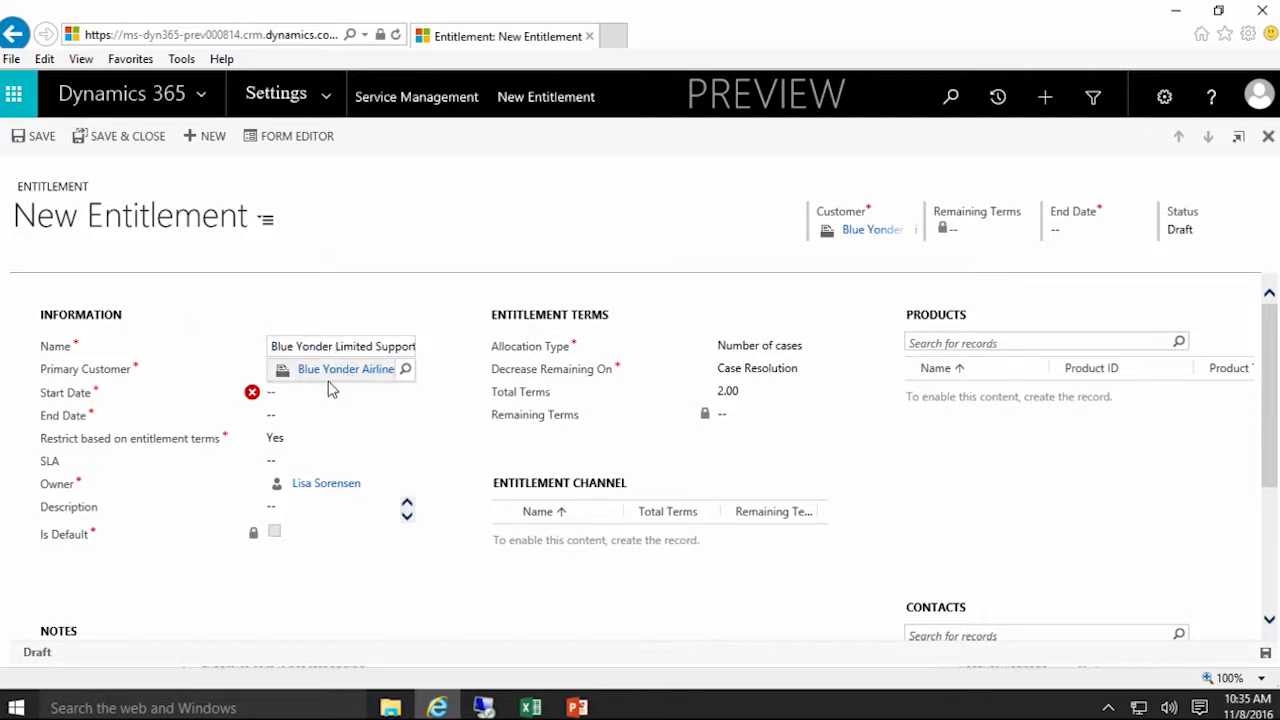
type("Annual")
left_click(407, 397)
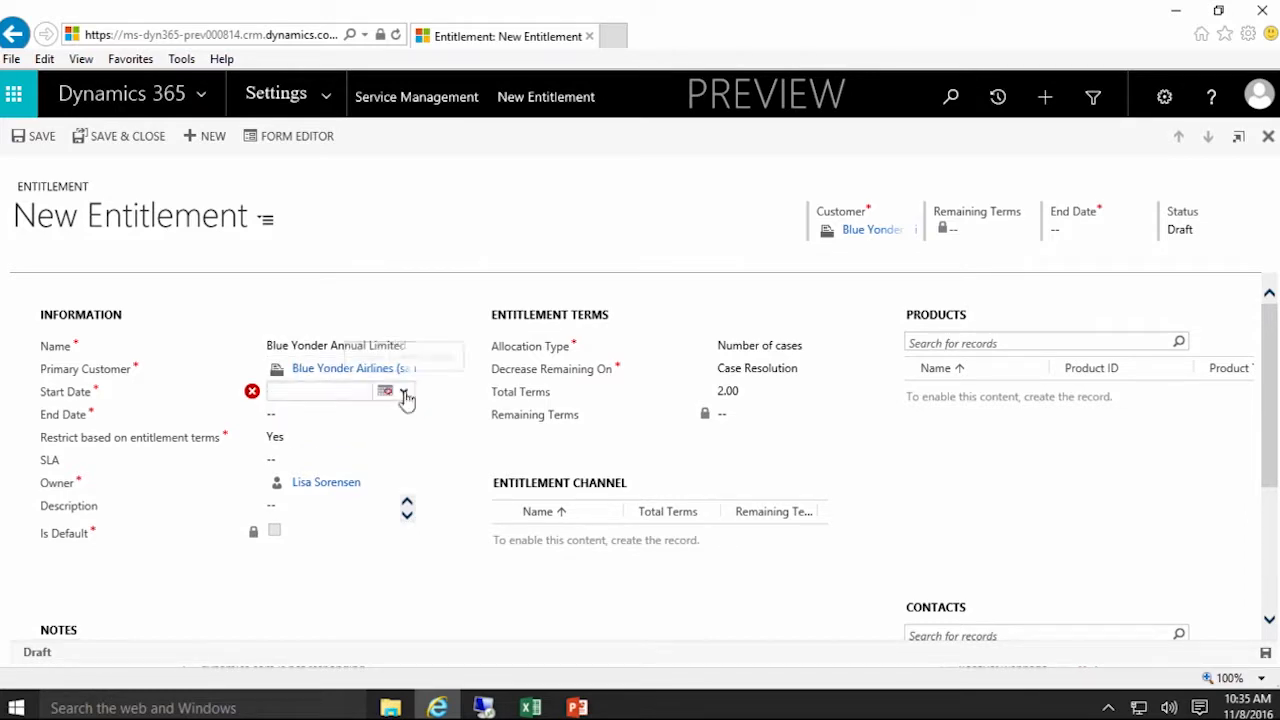
left_click(404, 397)
left_click(317, 392)
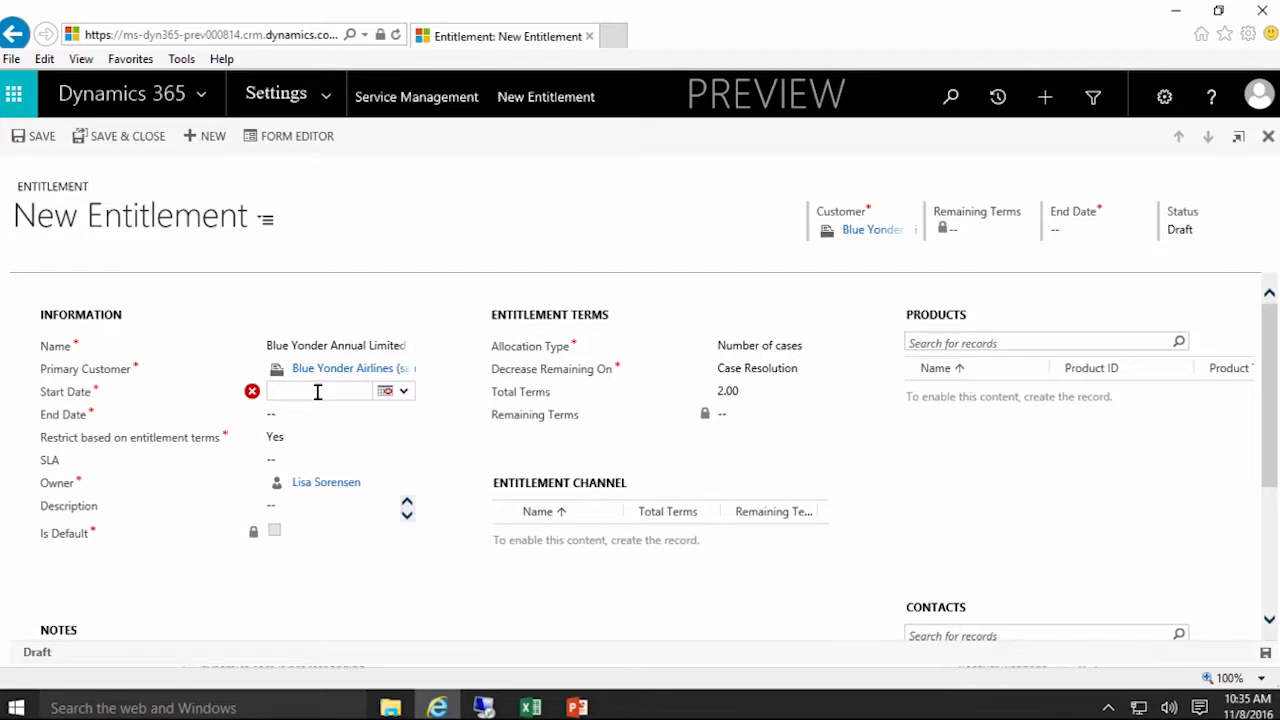
left_click(390, 391)
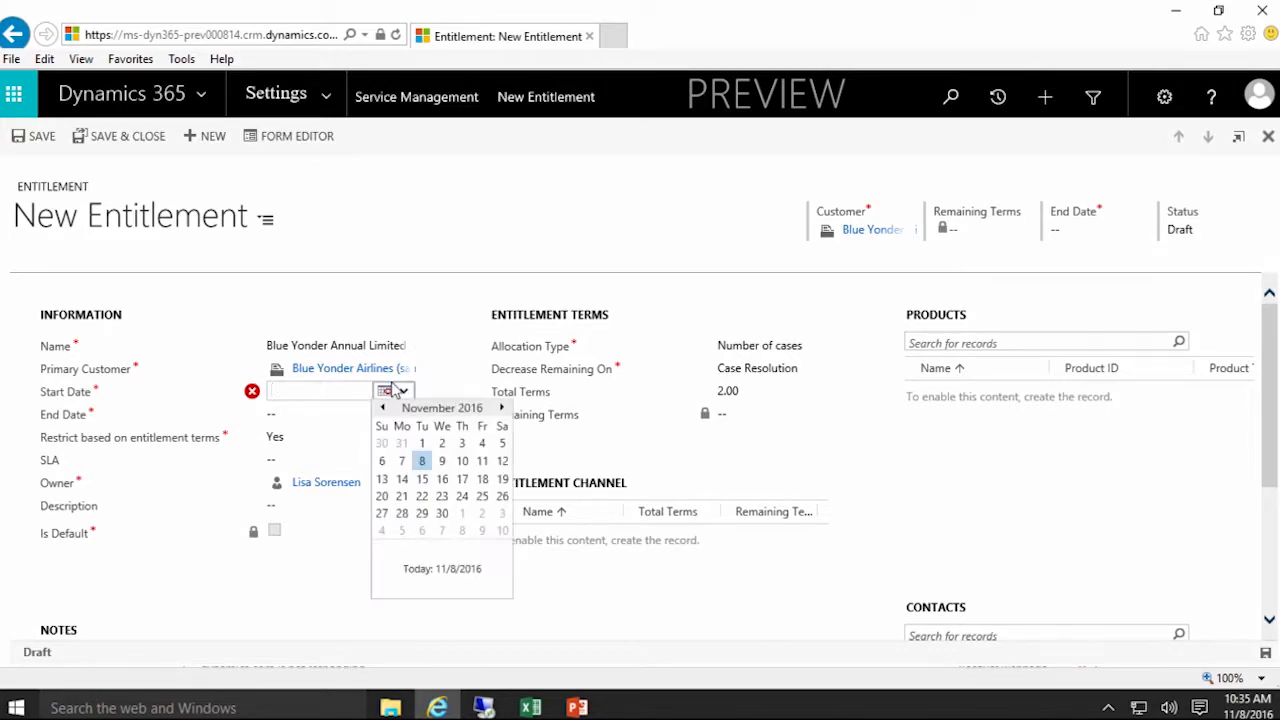
left_click(382, 408)
left_click(382, 408)
left_click(382, 408)
left_click(382, 408)
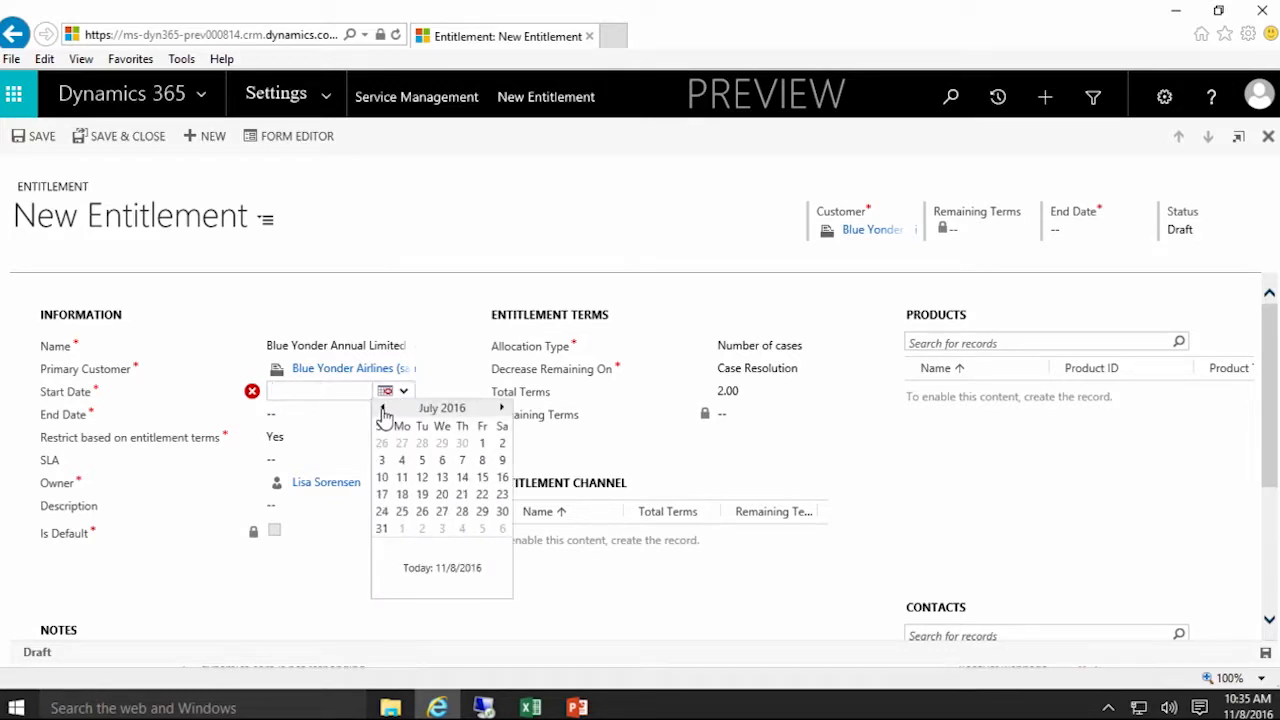
left_click(382, 408)
Set the entitlement's start date to 1/1/2016 and its end date to 12/31/2016.
left_click(329, 386)
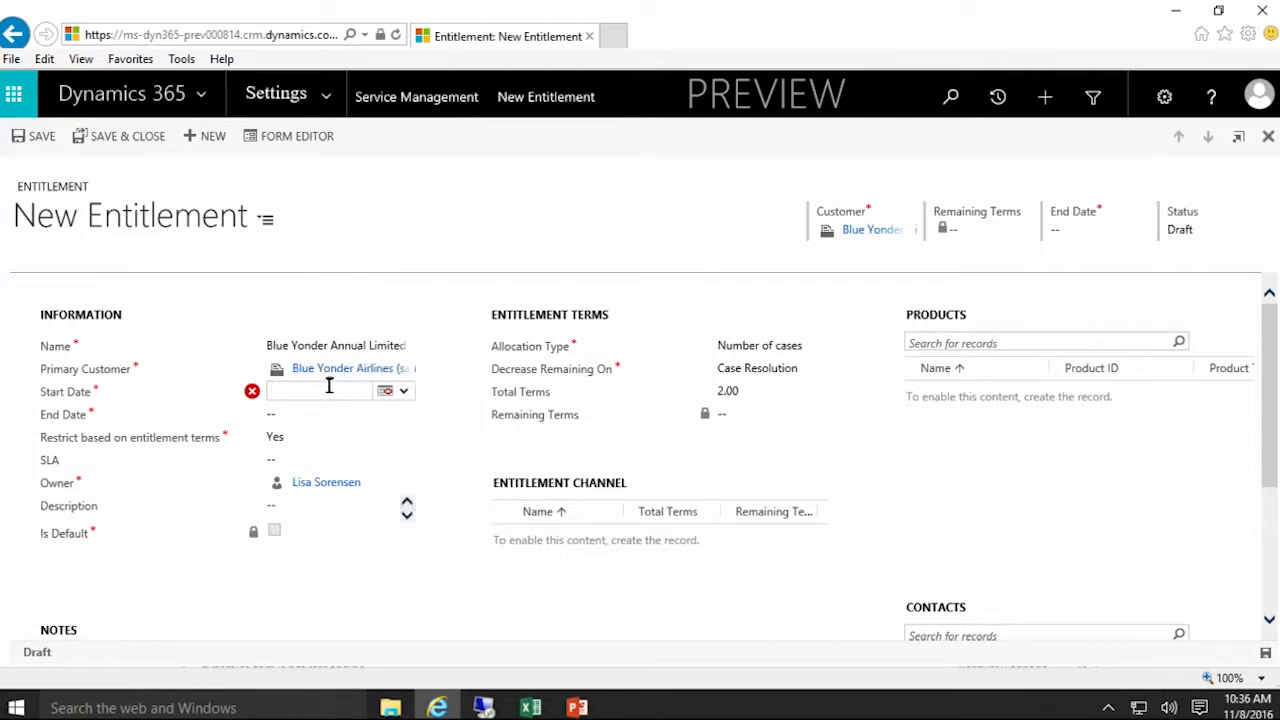
type("1/1/16")
left_click(373, 414)
left_click(388, 414)
left_click(500, 432)
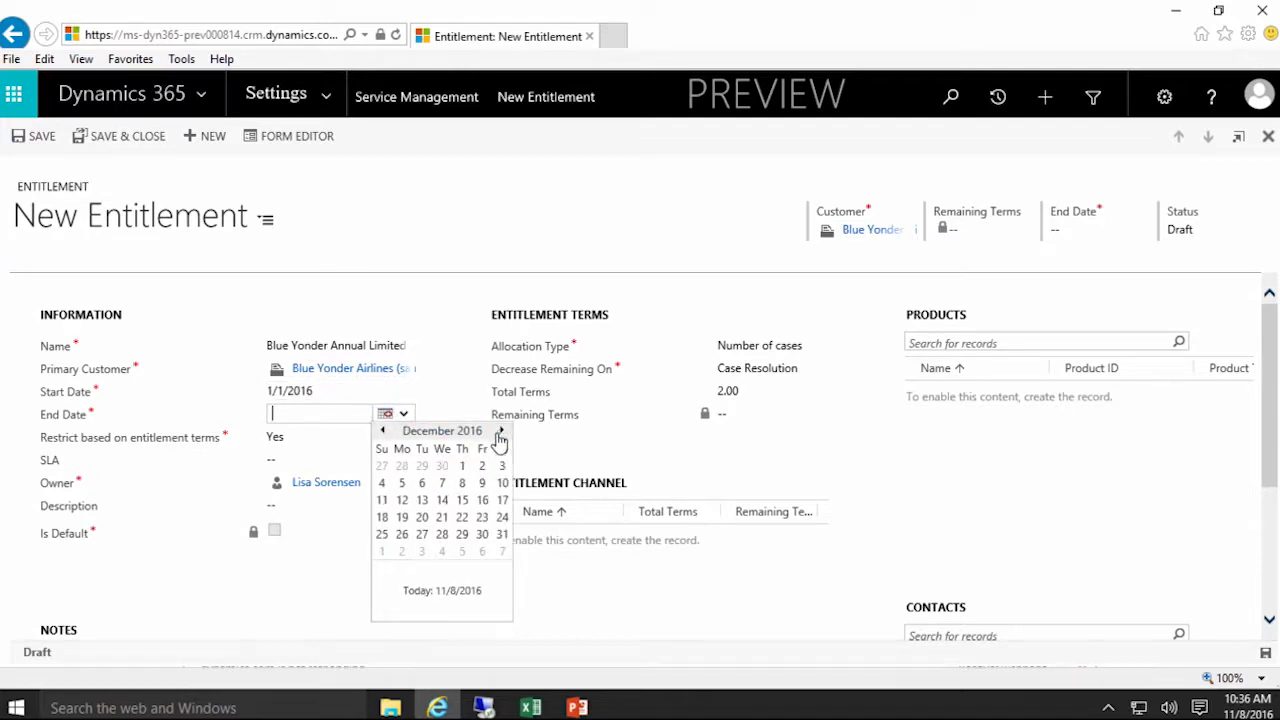
left_click(502, 534)
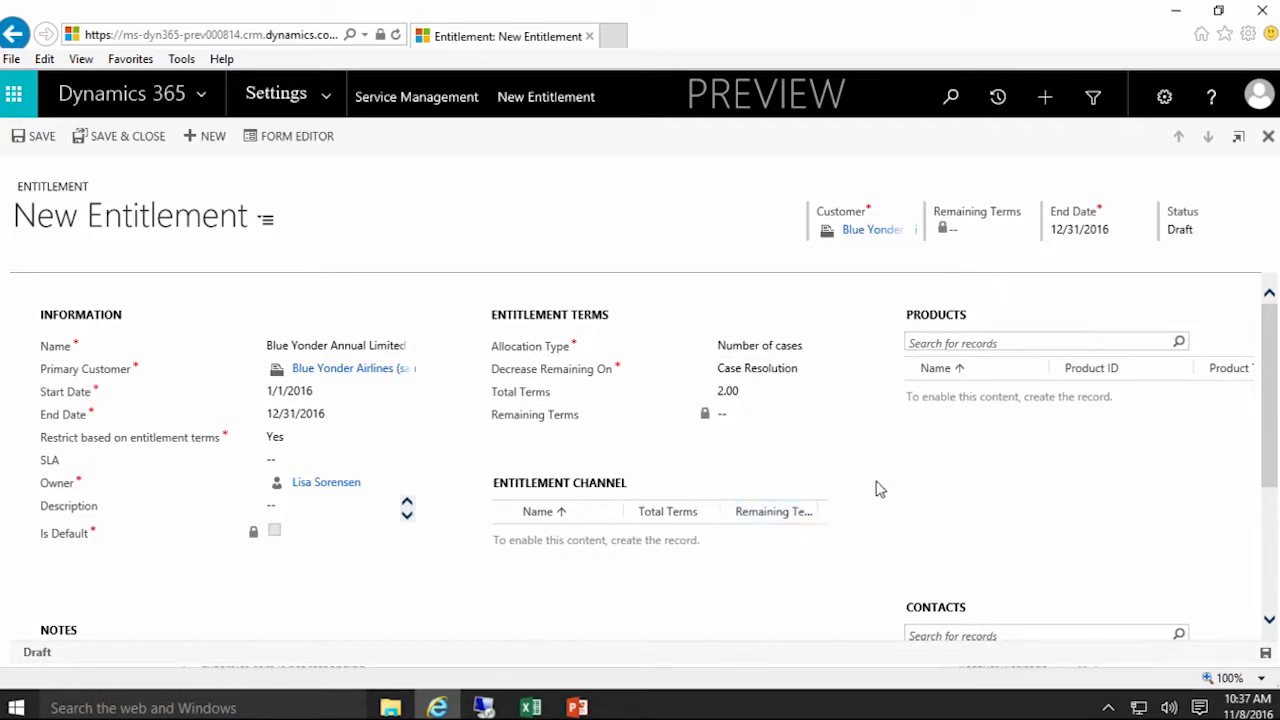
Check the remaining sections of the entitlement form and save the new entitlement.
scroll(868, 537, "down", 3)
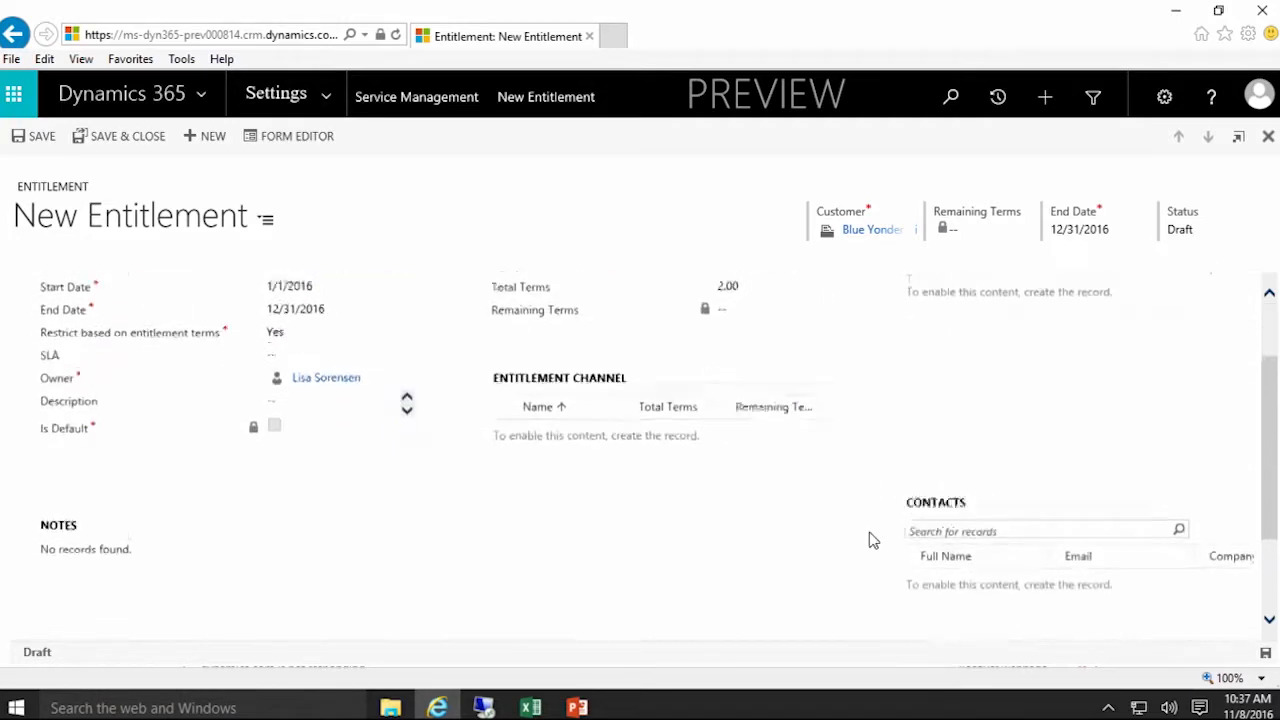
scroll(855, 541, "up", 3)
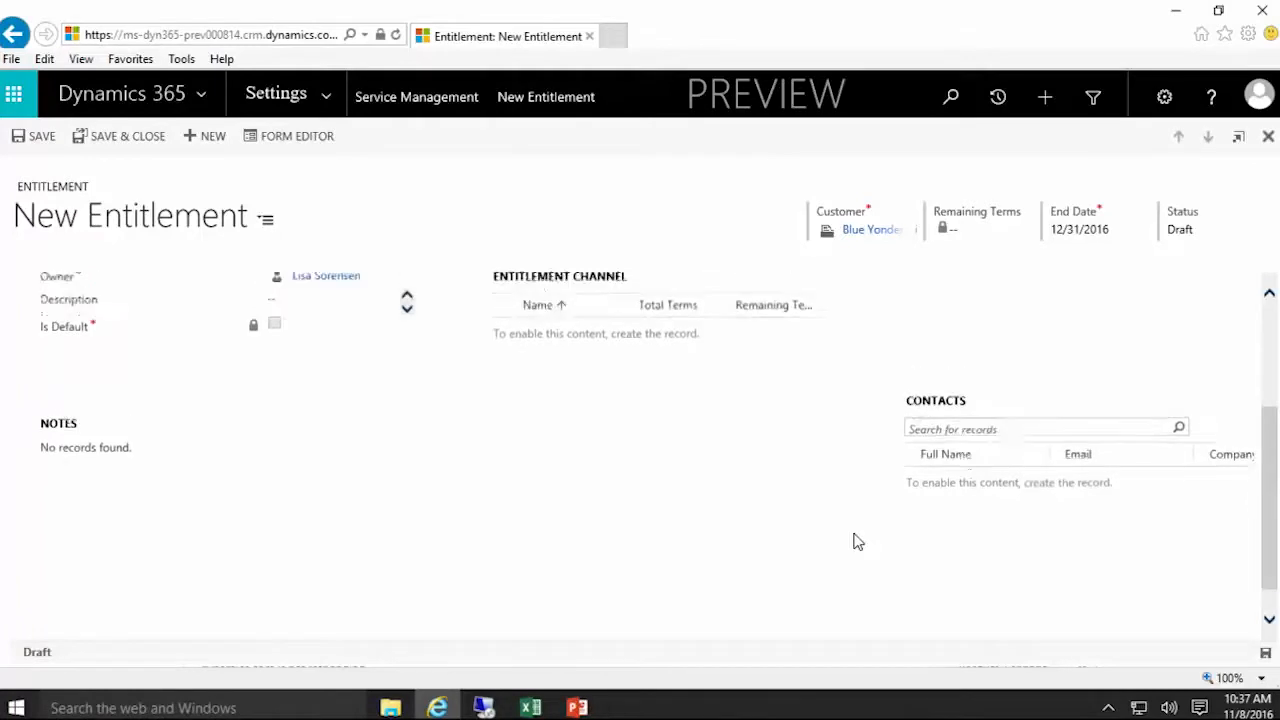
scroll(855, 541, "down", 1)
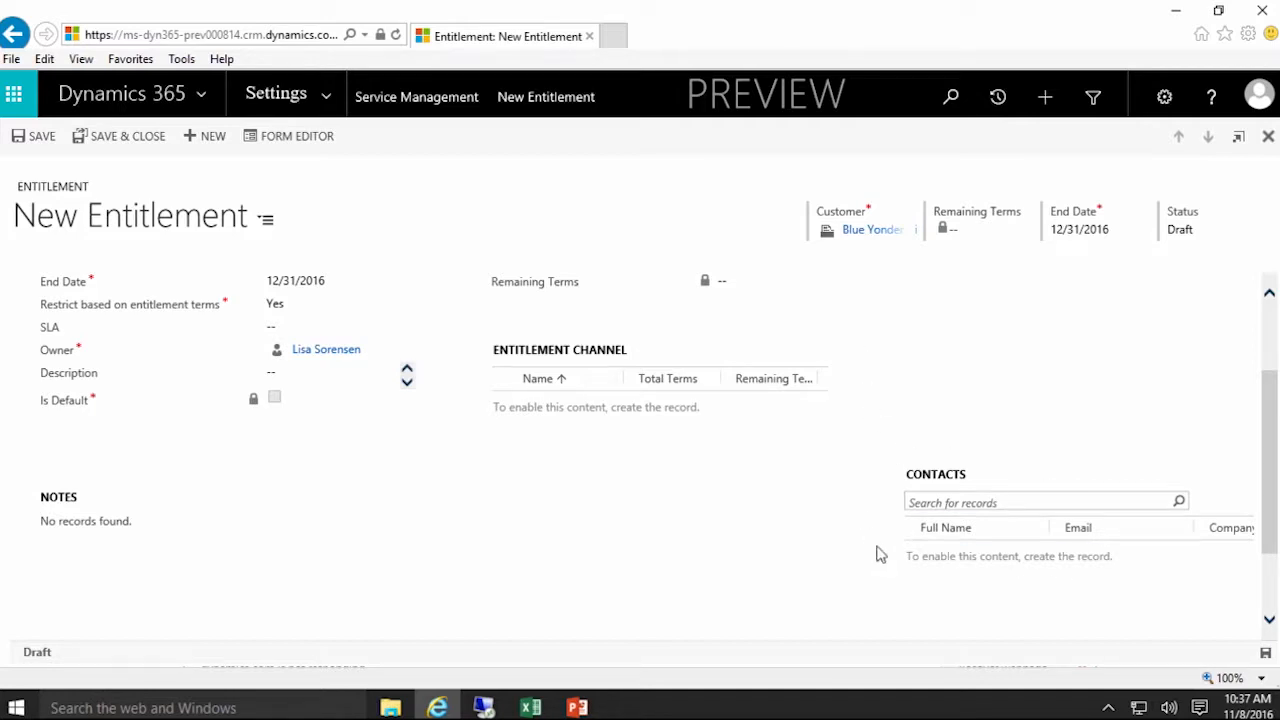
scroll(866, 491, "down", 3)
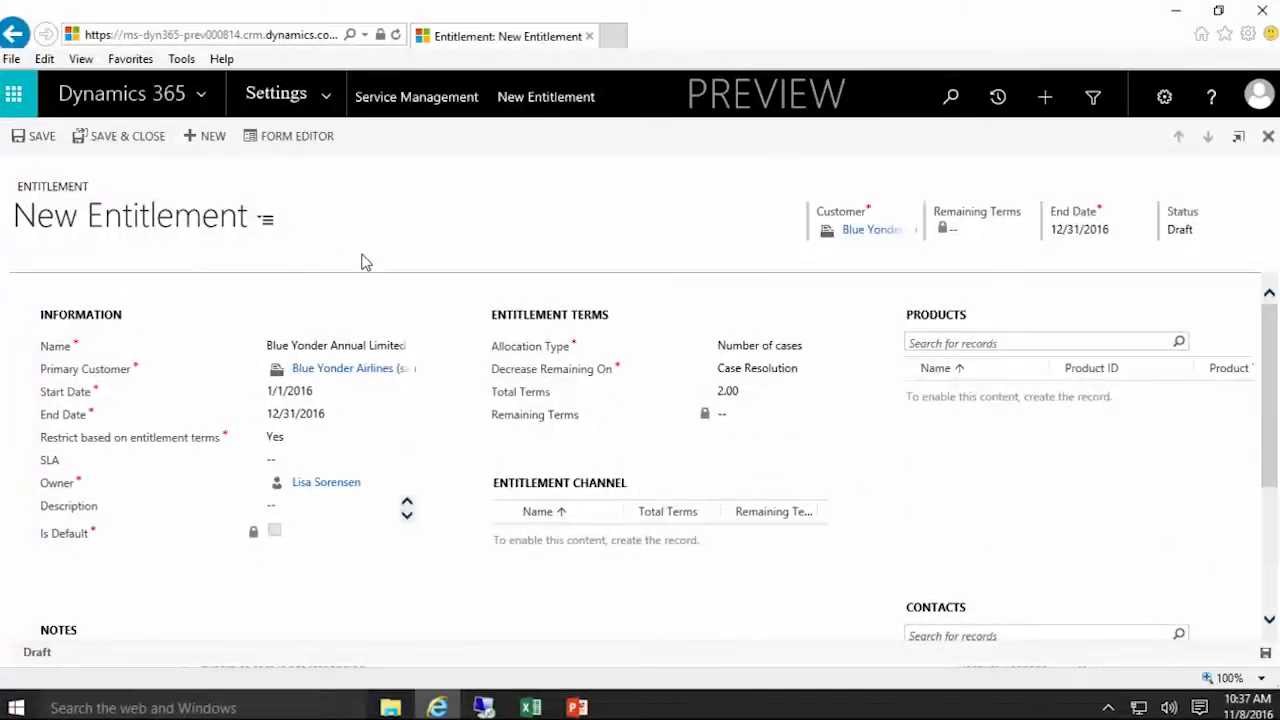
left_click(36, 136)
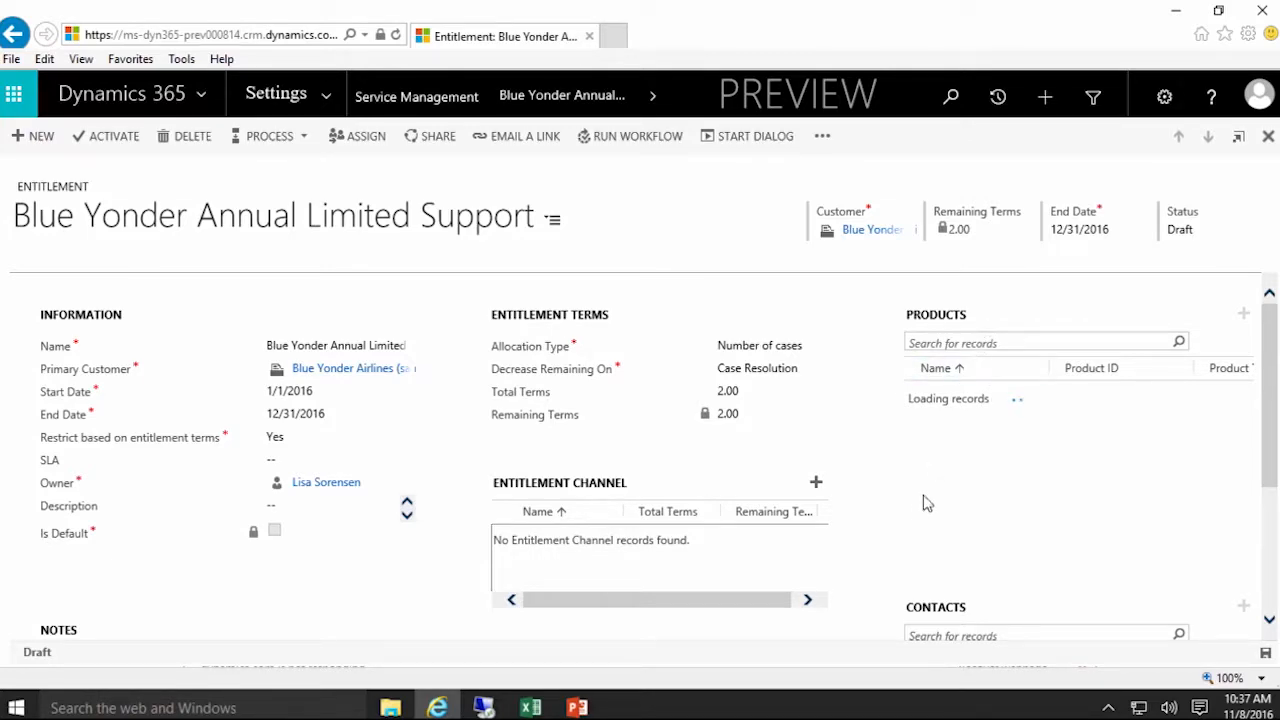
scroll(883, 523, "down", 2)
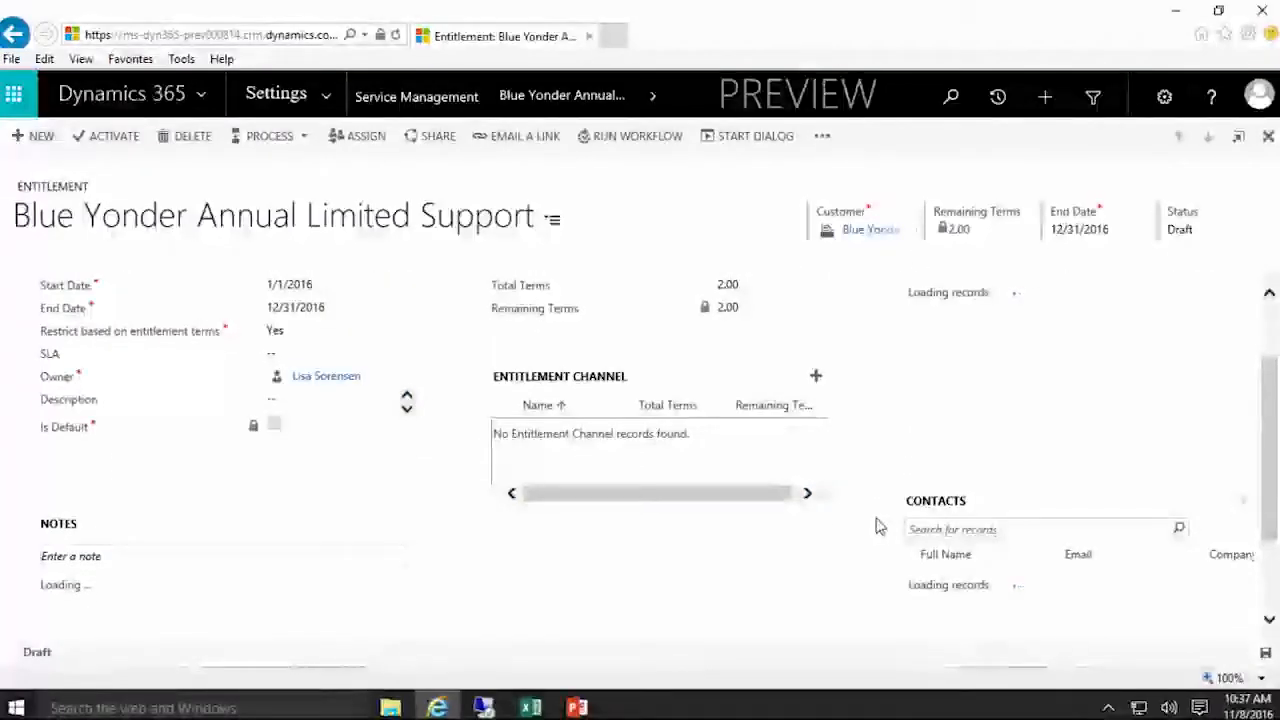
scroll(879, 526, "up", 2)
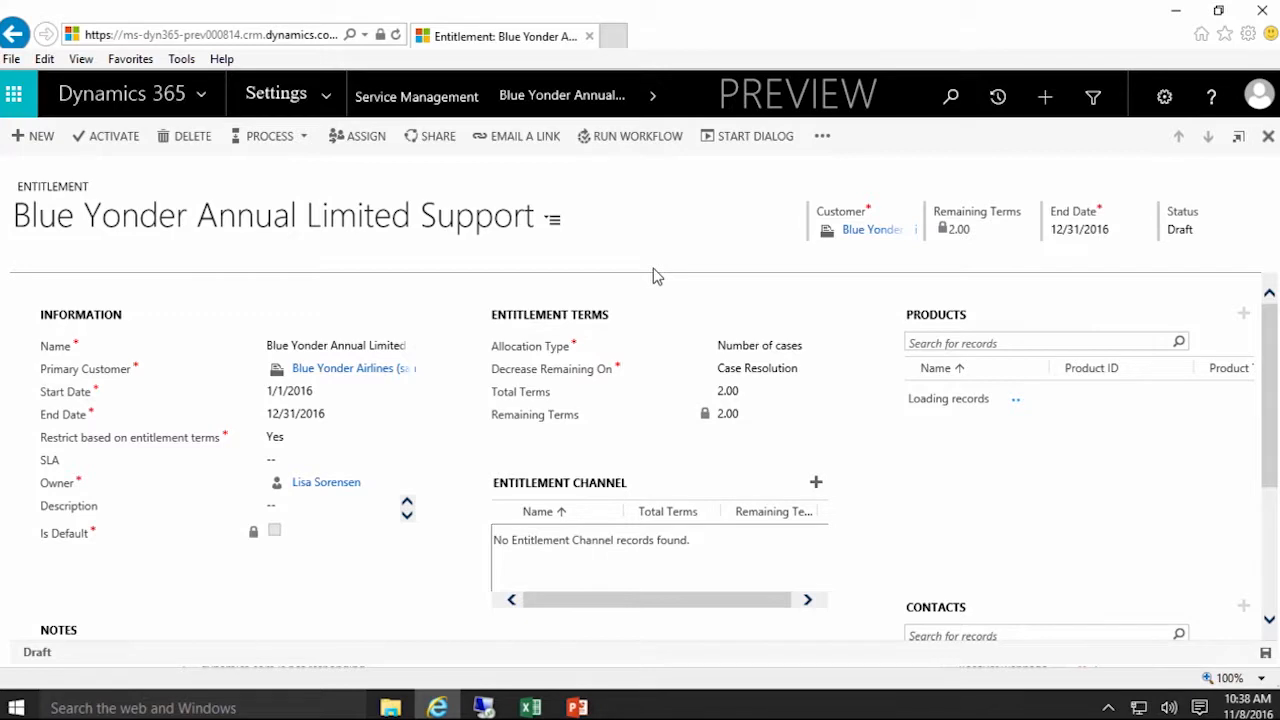
Activate the Blue Yonder Annual Limited Support entitlement and close its form, submitting the error report.
left_click(112, 136)
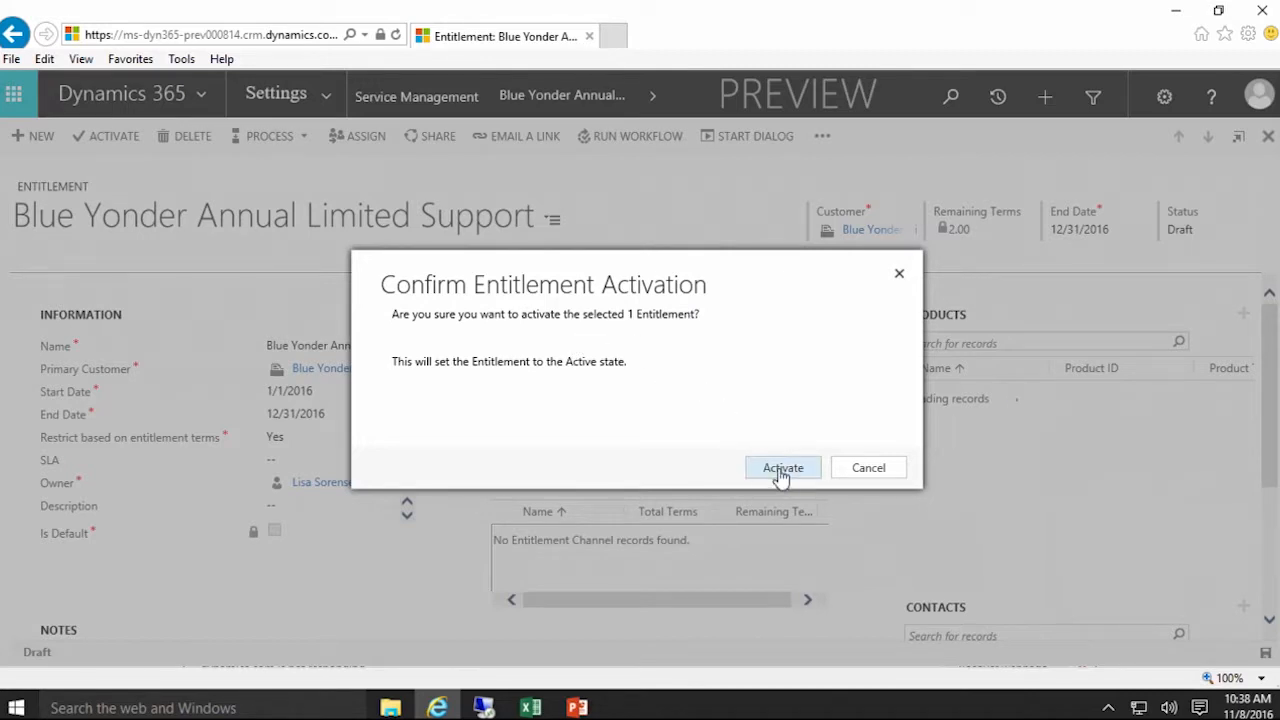
left_click(781, 470)
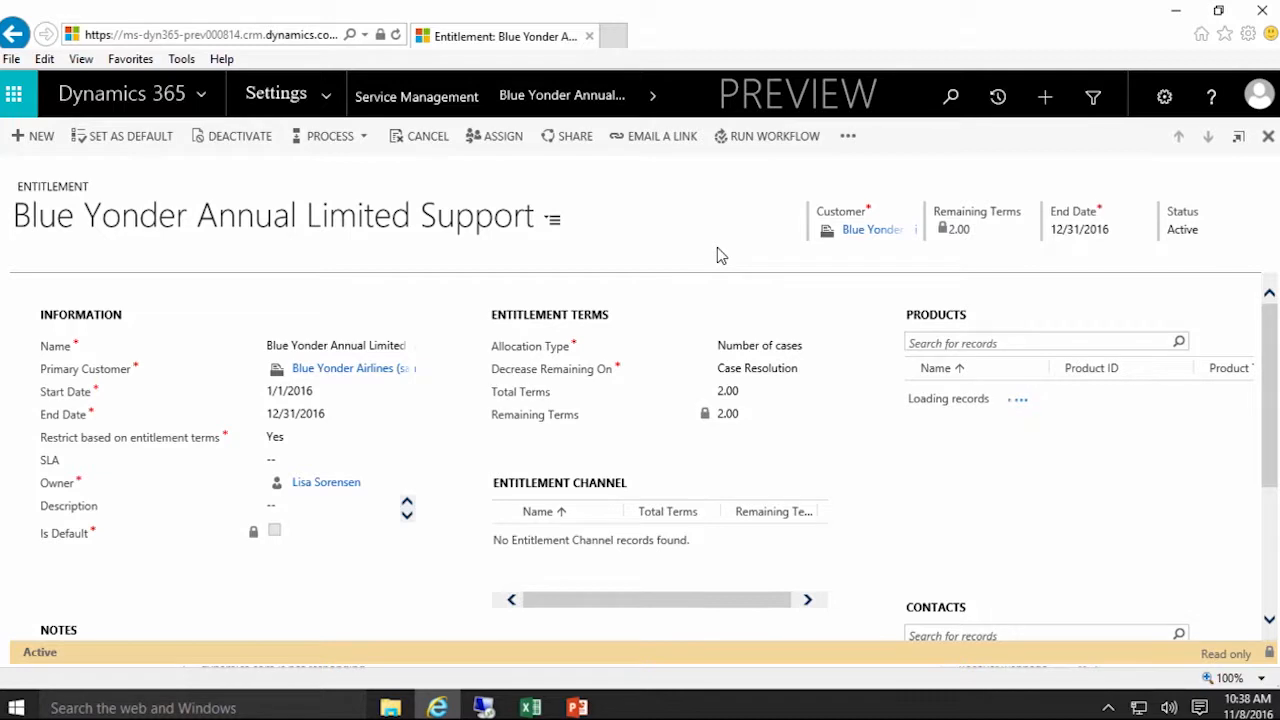
left_click(1267, 138)
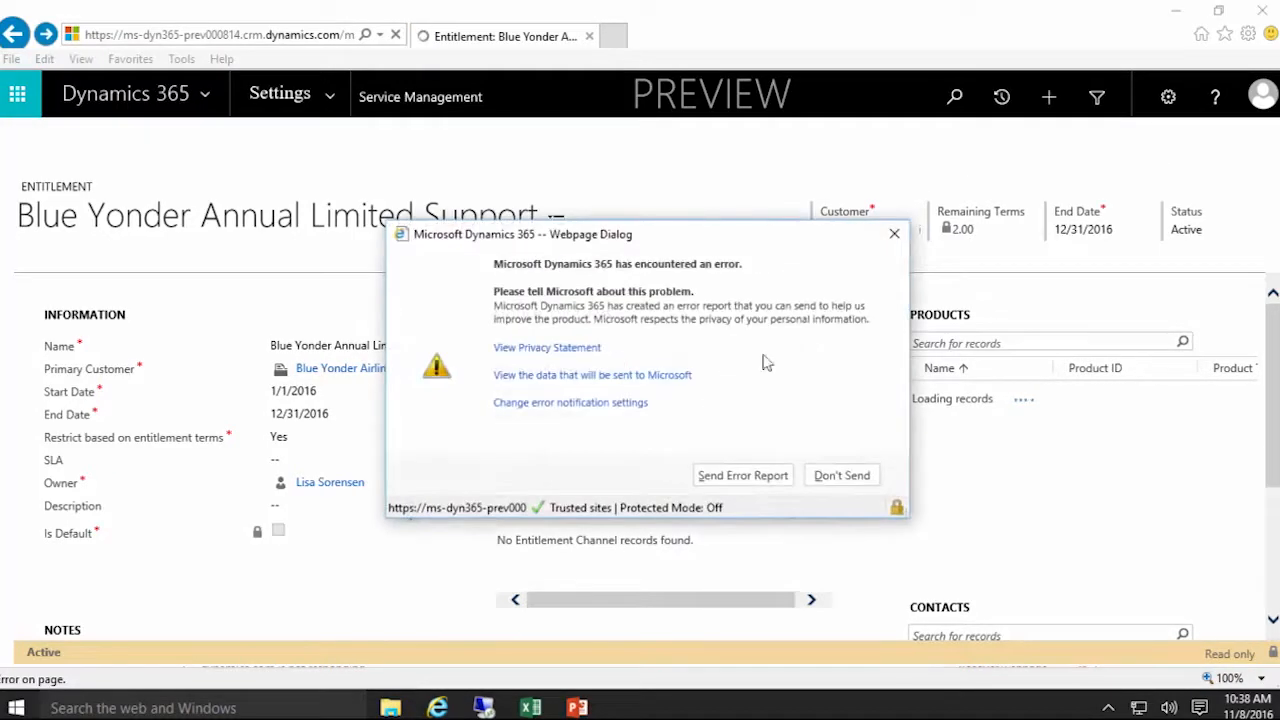
left_click(745, 477)
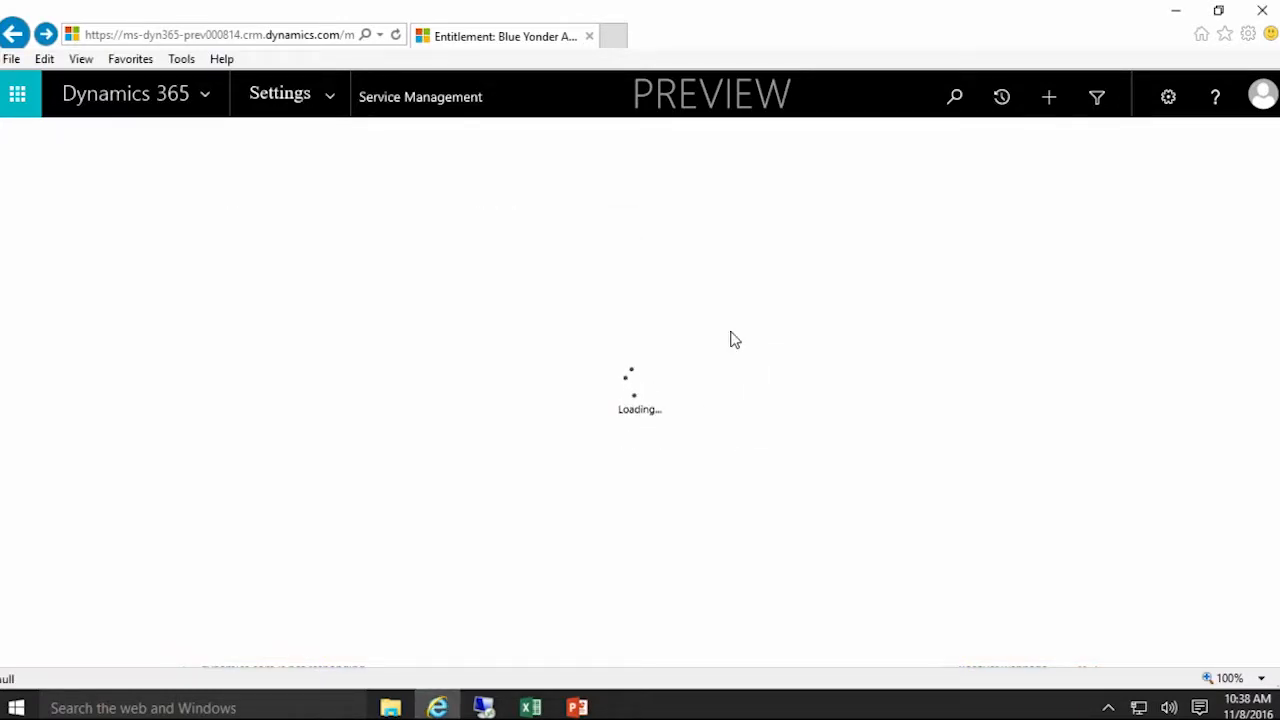
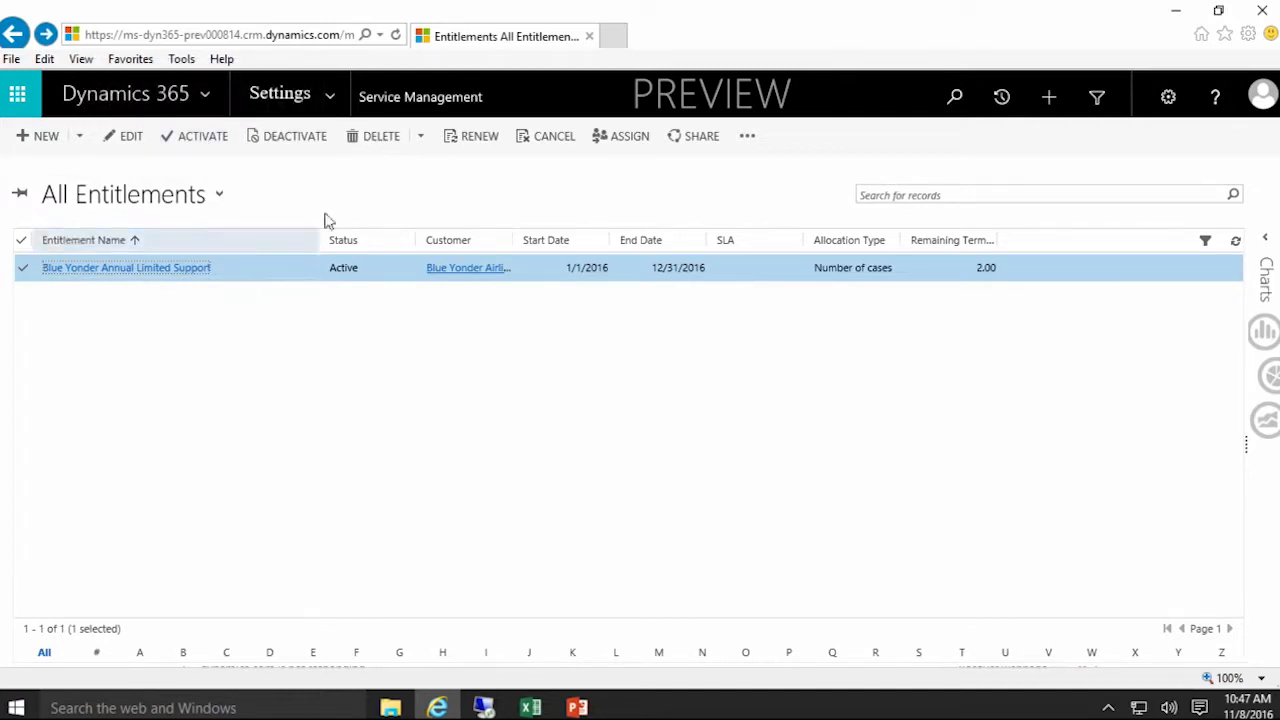
Deactivate the Blue Yonder Annual Limited Support entitlement in the All Entitlements list and reopen its record.
left_click(302, 143)
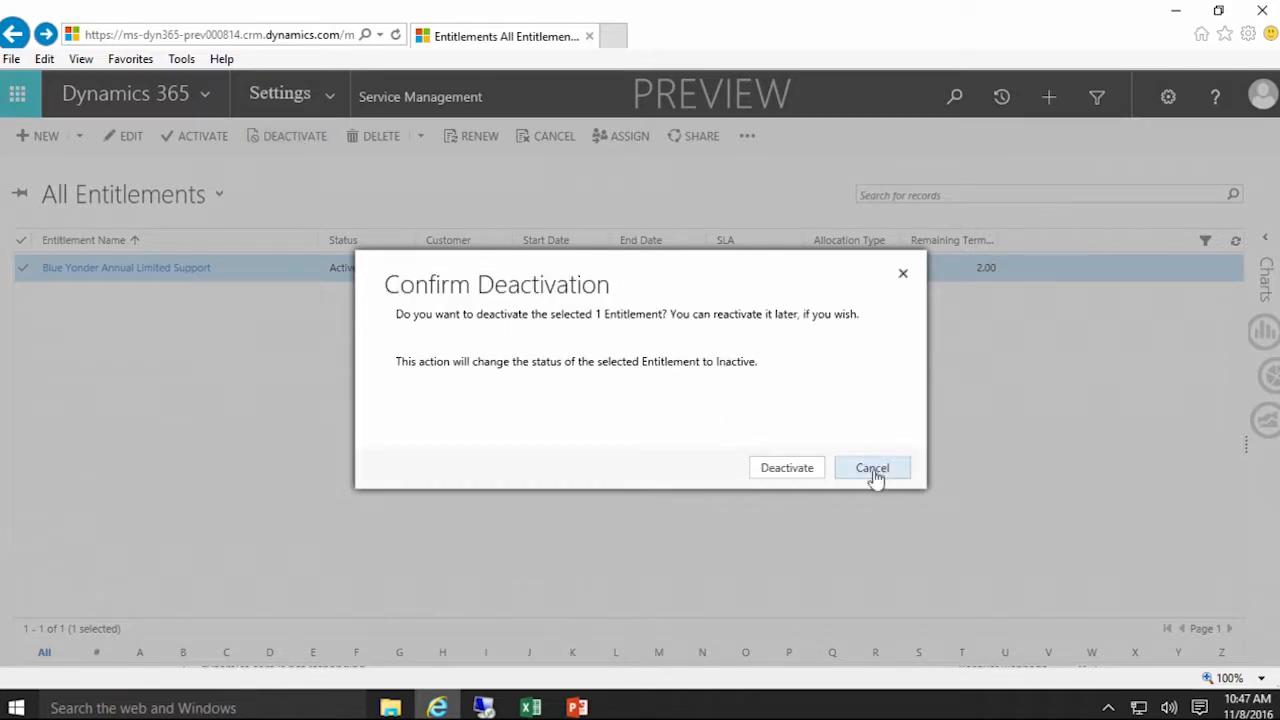
left_click(787, 470)
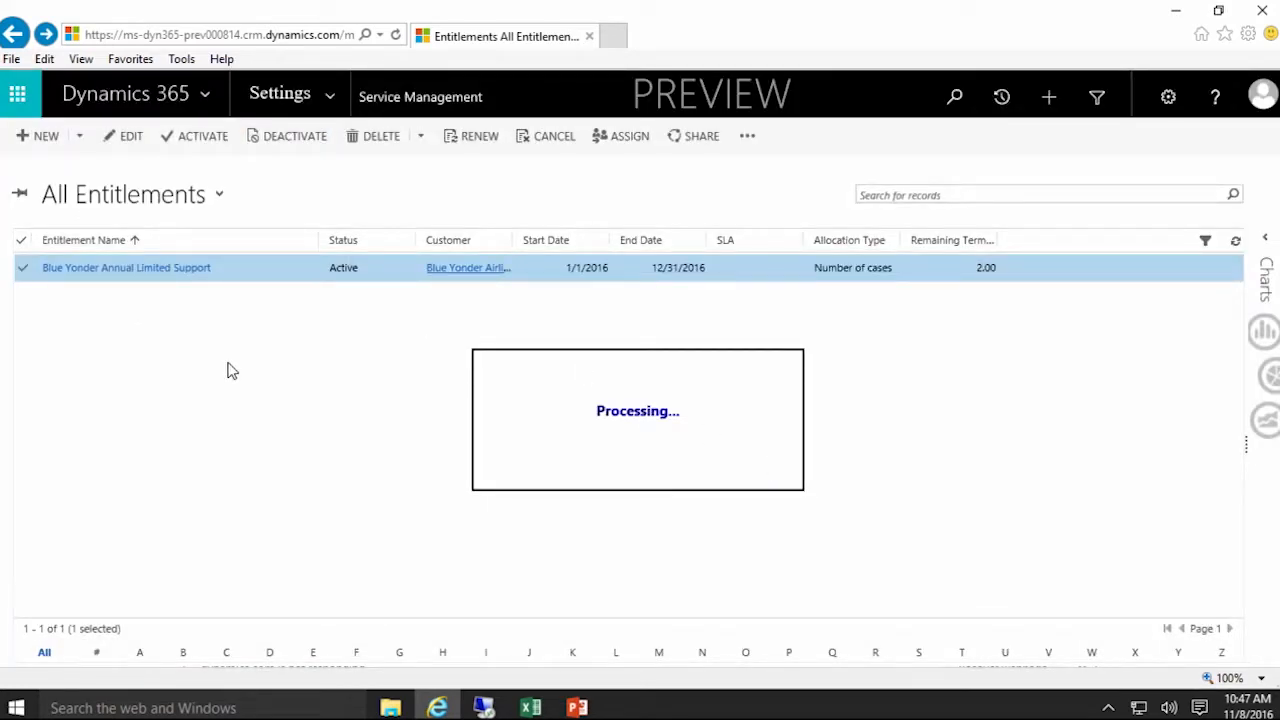
left_click(195, 272)
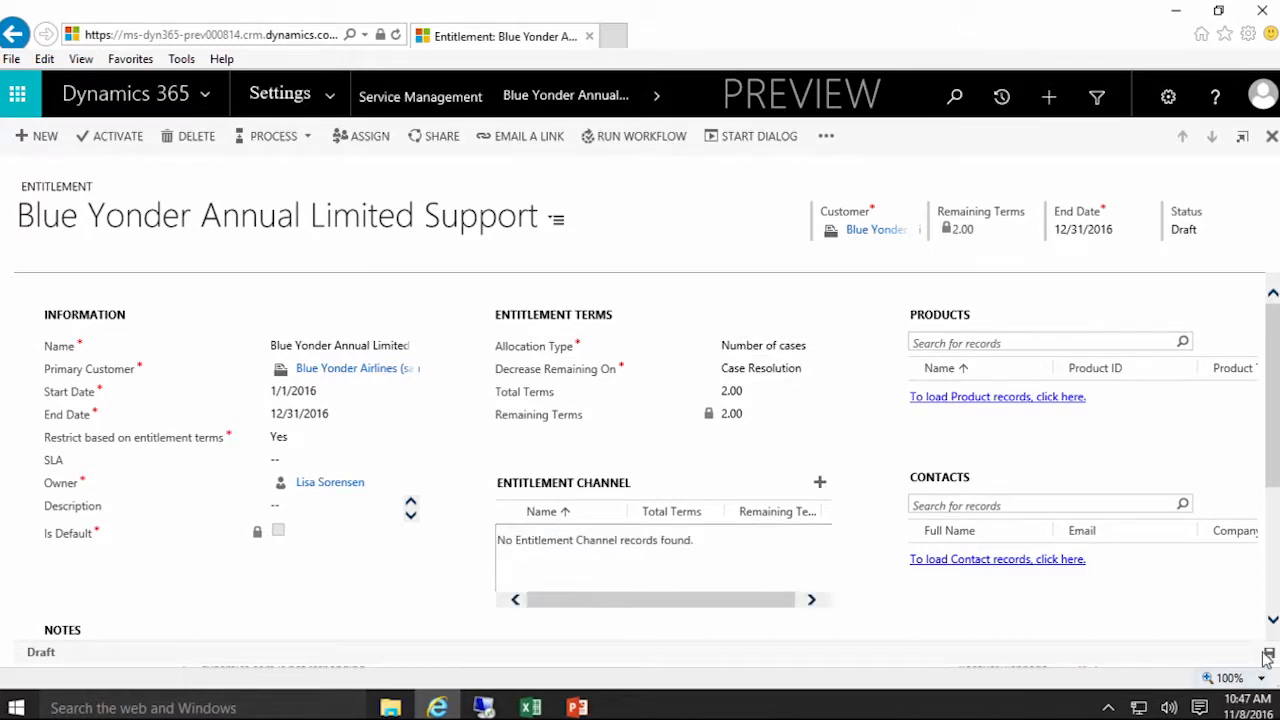
Add a Phone entitlement channel to the entitlement and enter 2.0 as its total terms.
scroll(866, 512, "down", 1)
scroll(868, 505, "up", 1)
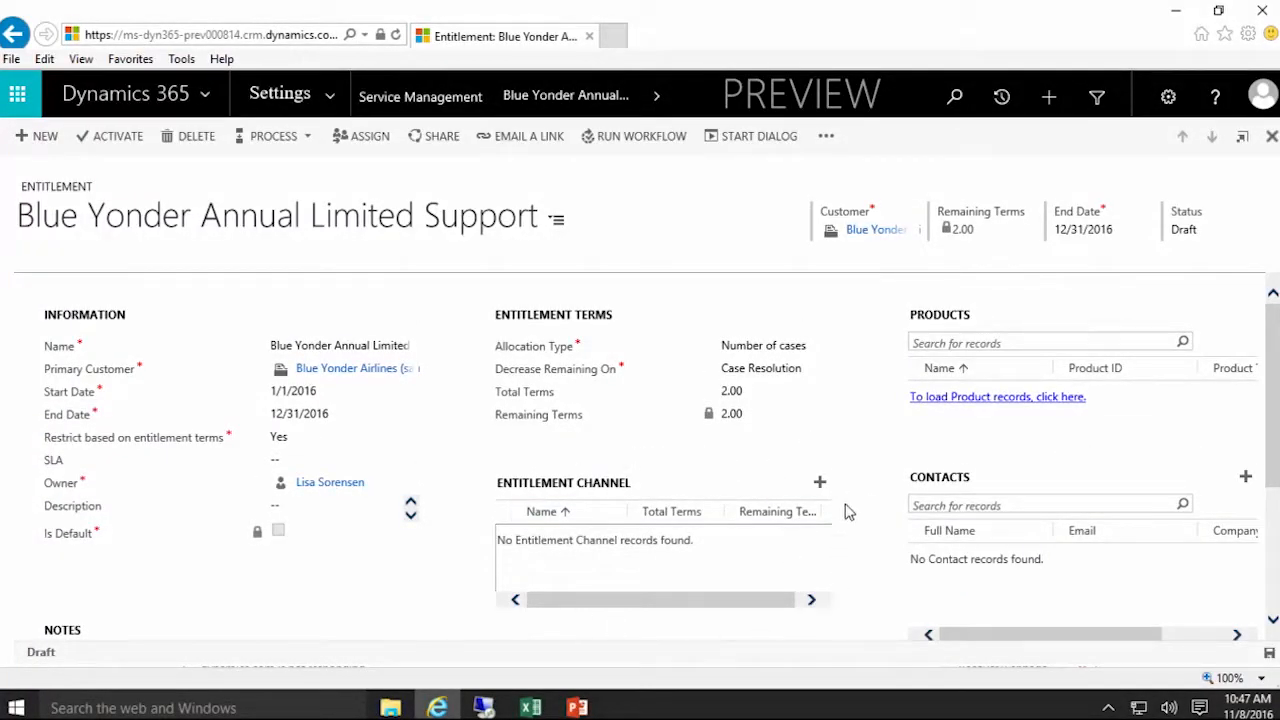
scroll(866, 551, "down", 1)
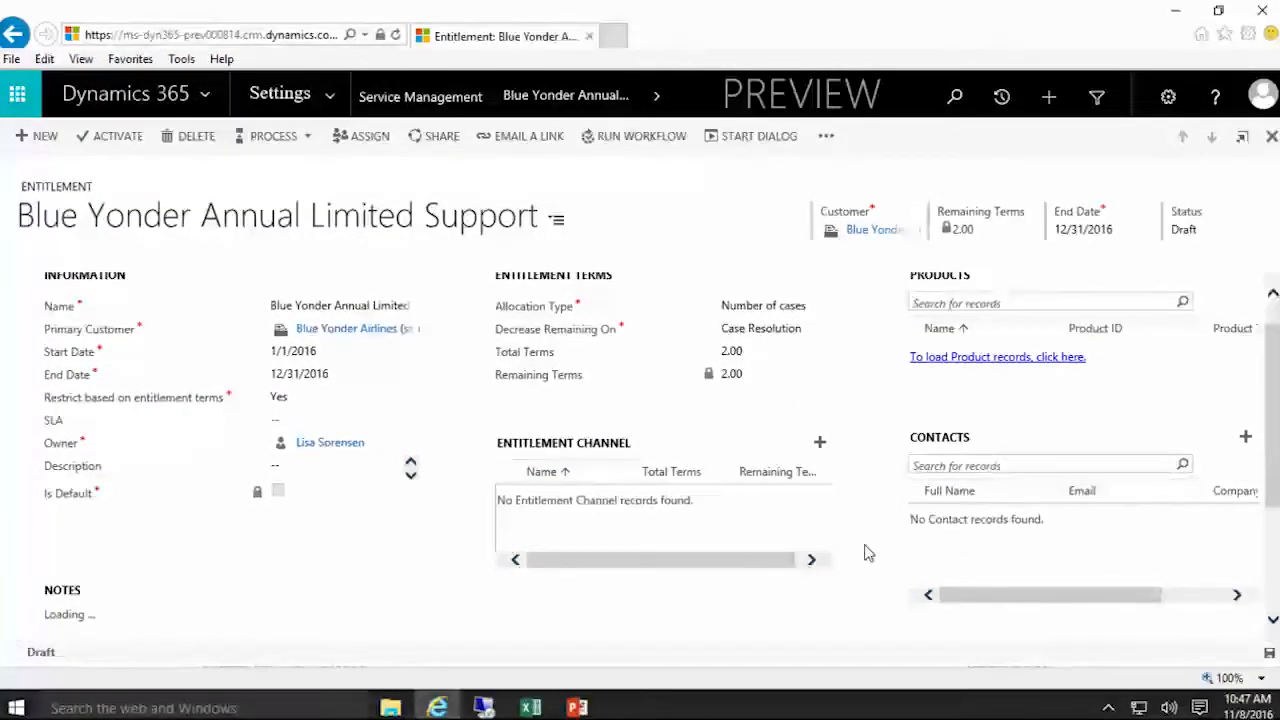
left_click(819, 445)
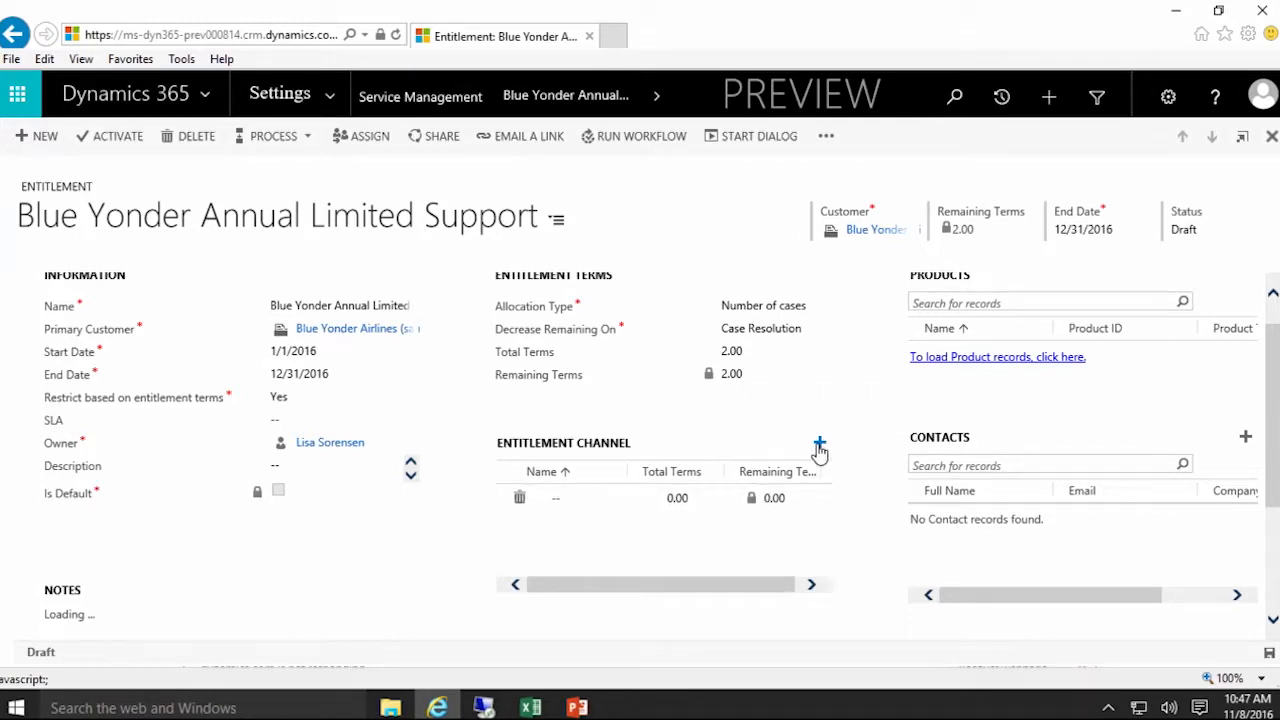
left_click(572, 497)
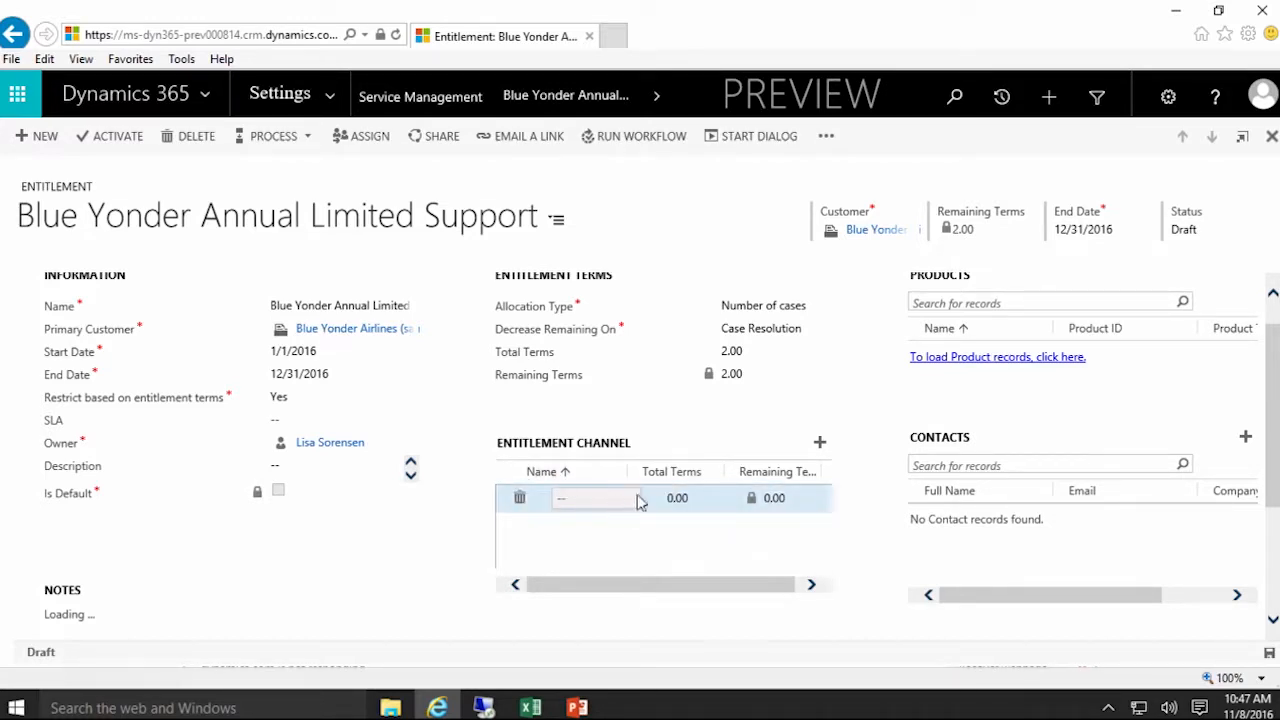
left_click(590, 508)
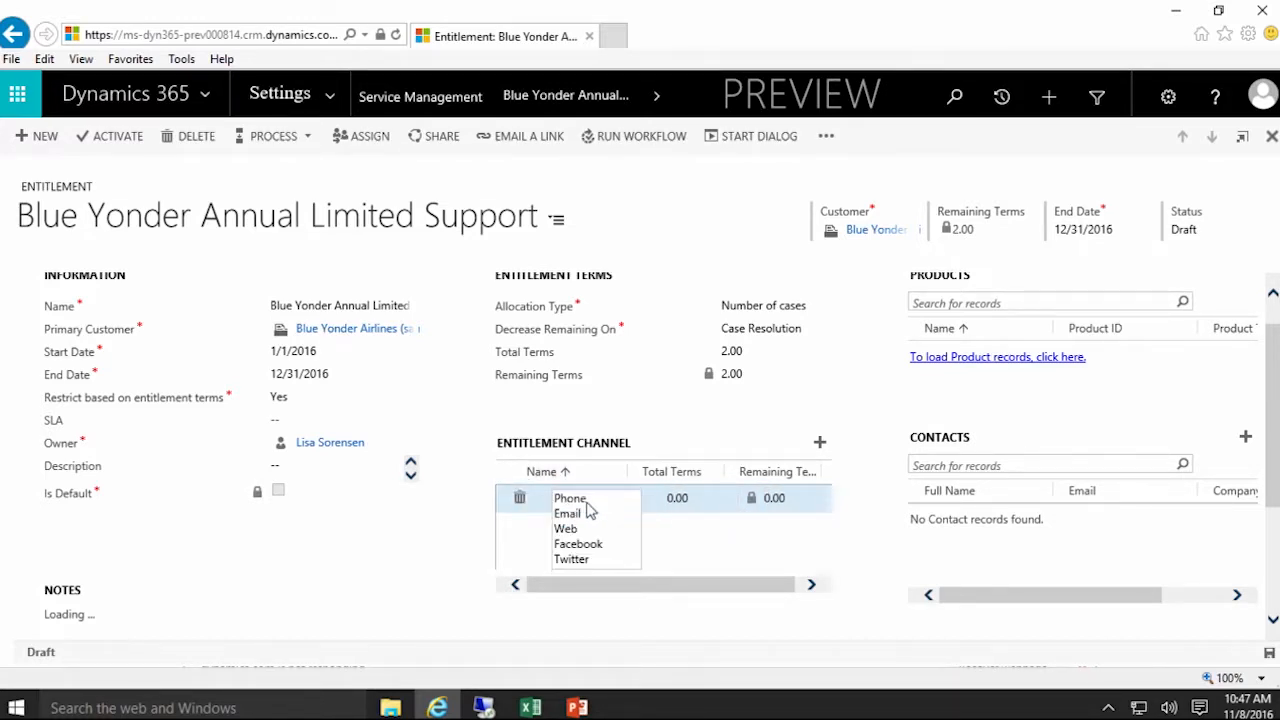
left_click(596, 502)
left_click(688, 508)
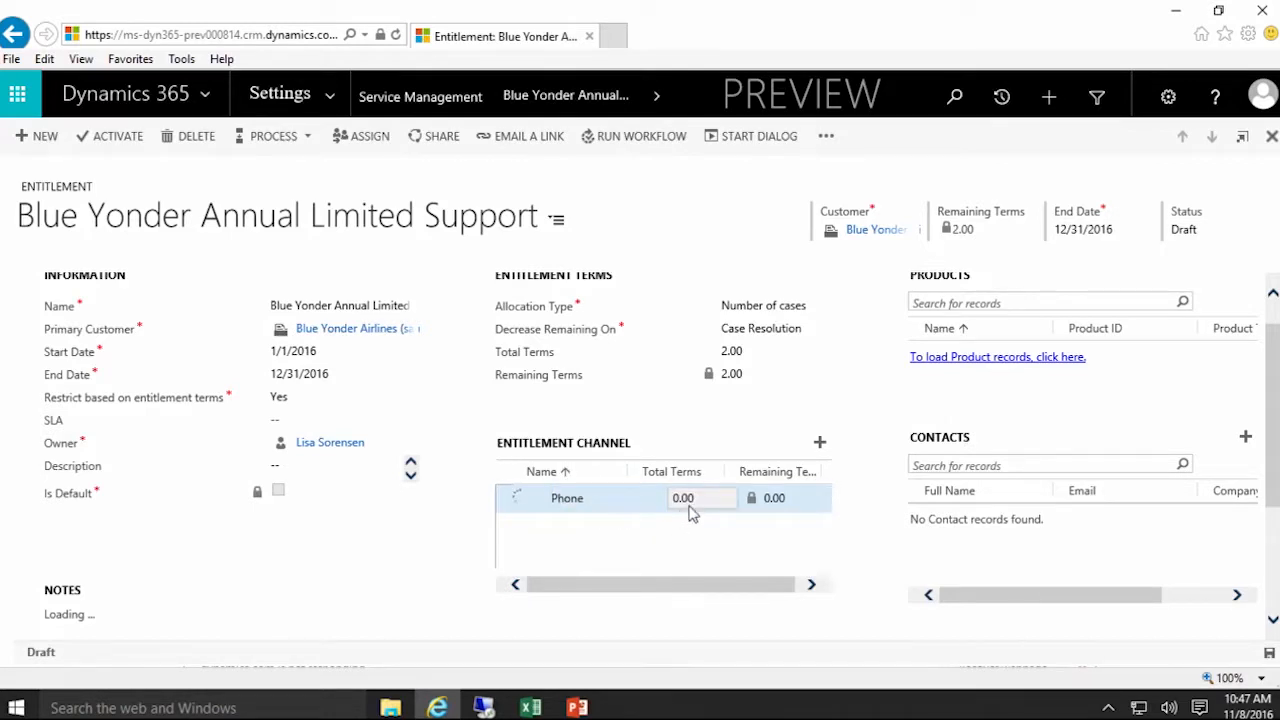
left_click(698, 505)
type("2.0")
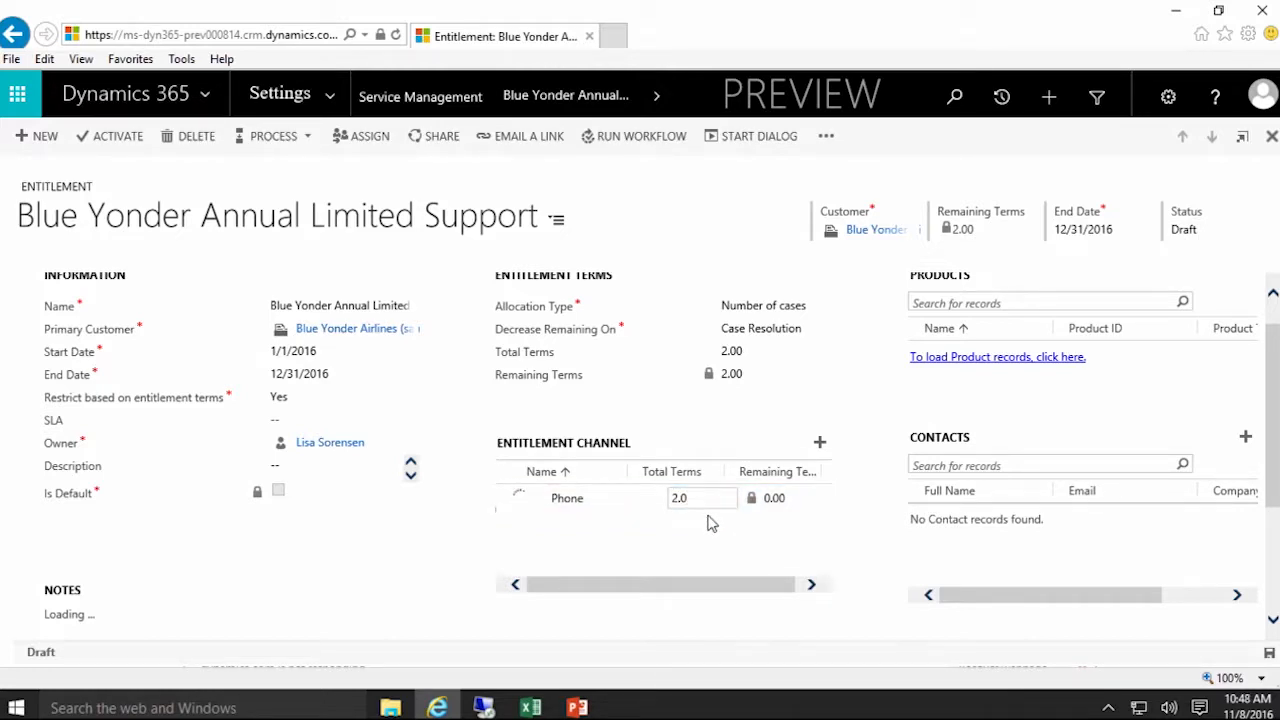
left_click(650, 525)
Add an Email entitlement channel and enter 2.0 as its total terms.
left_click(820, 443)
left_click(620, 502)
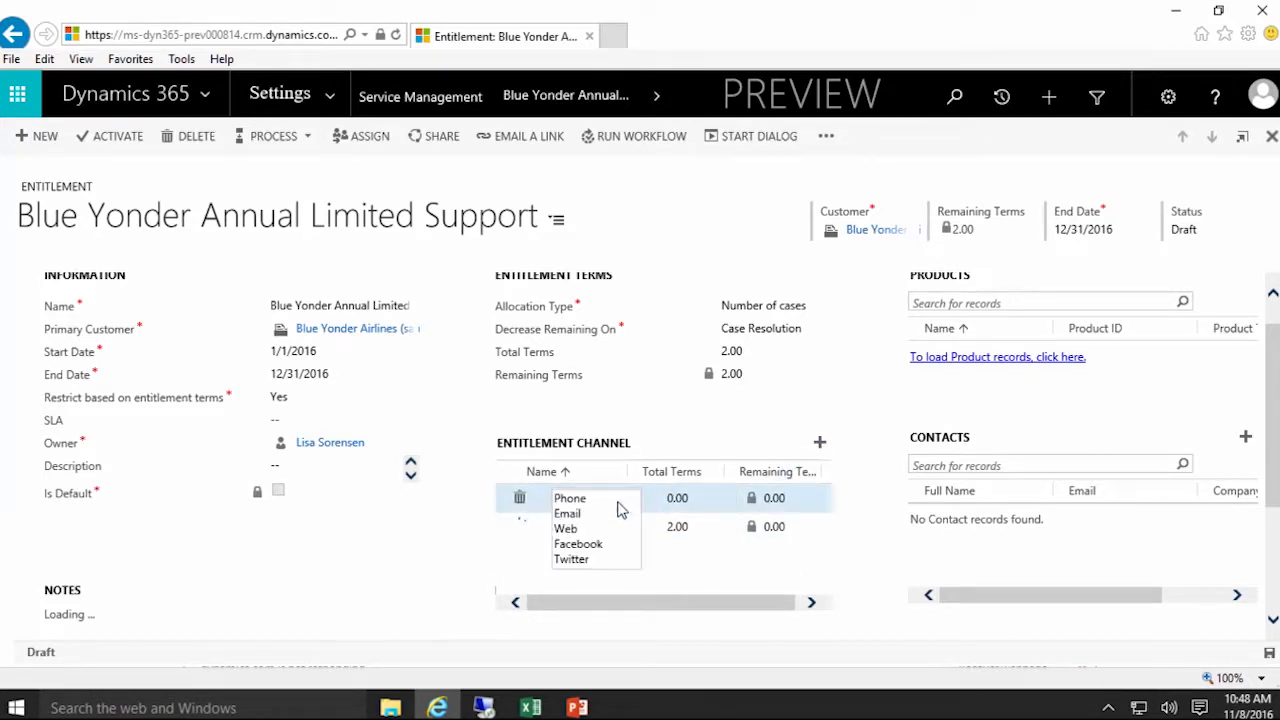
left_click(600, 515)
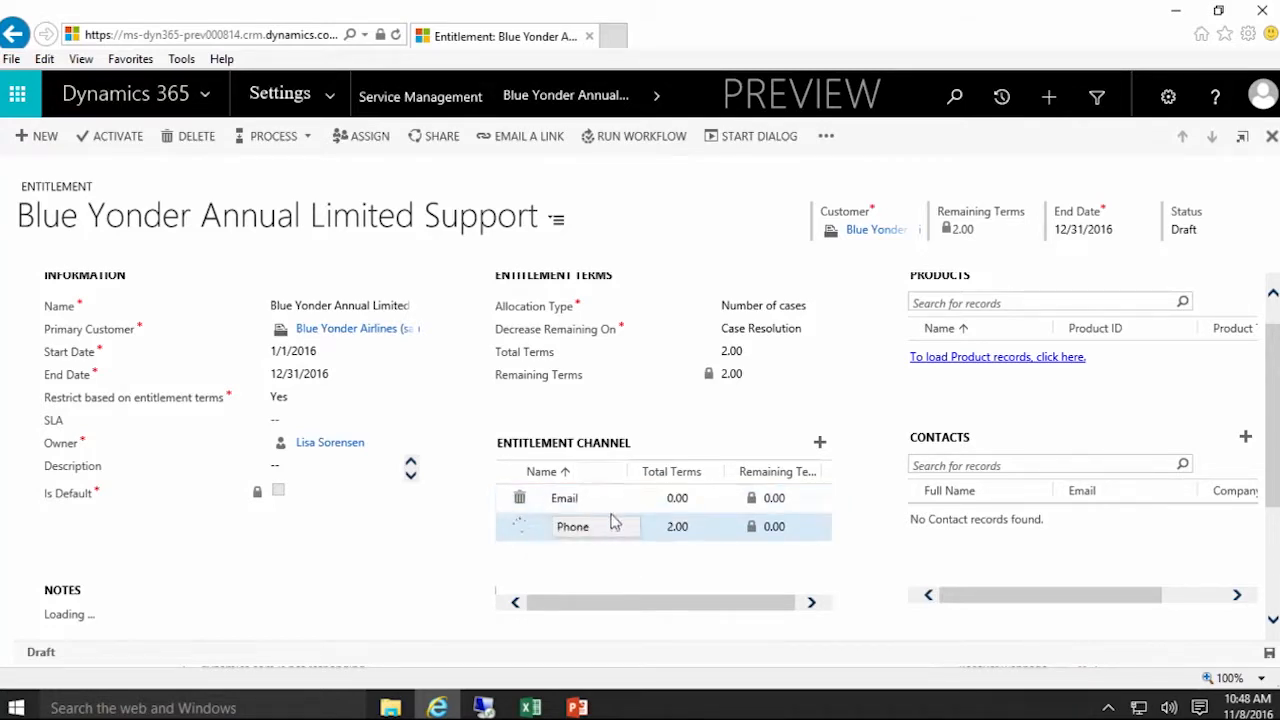
left_click(684, 498)
type("2.0")
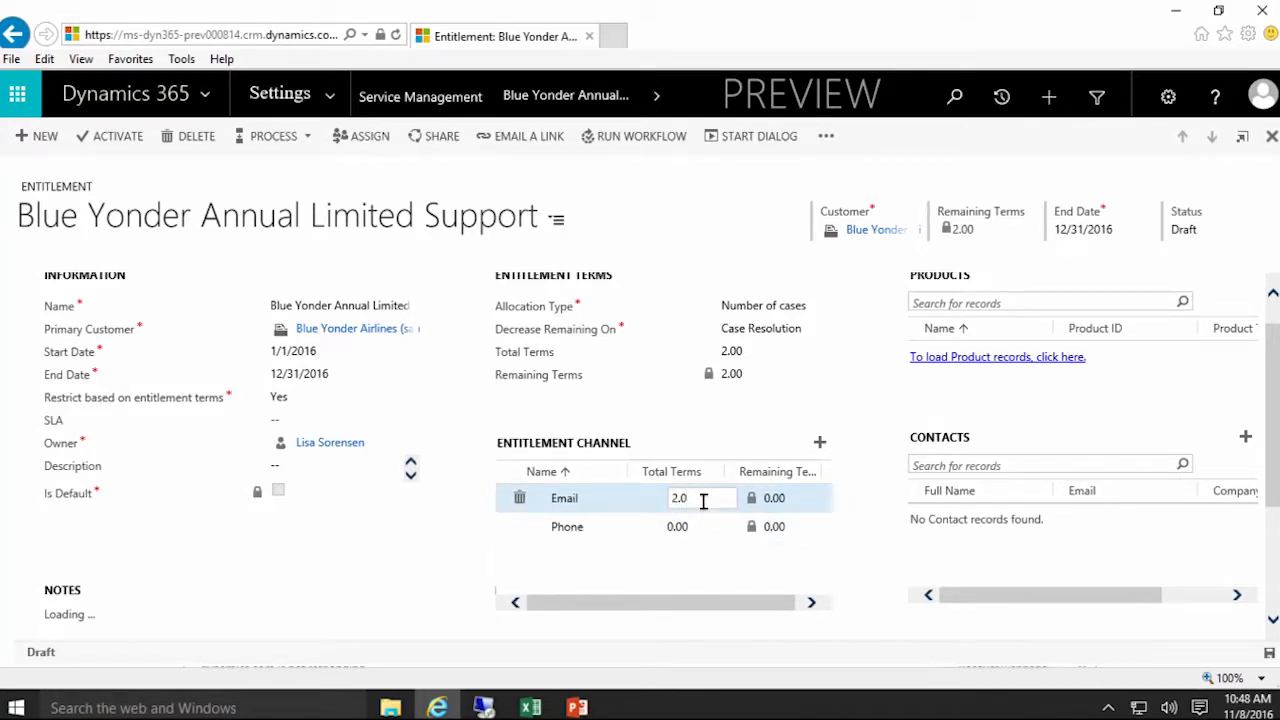
Add a Web entitlement channel with total terms of 1.0.
left_click(820, 442)
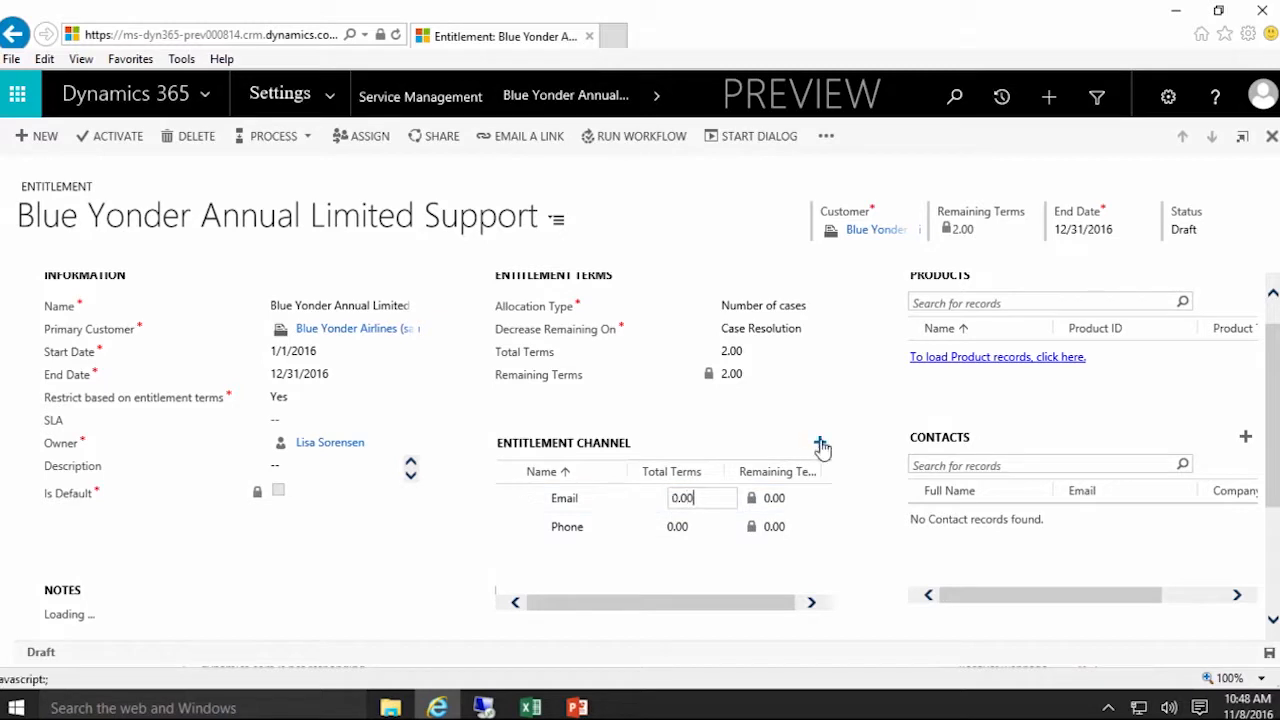
left_click(605, 504)
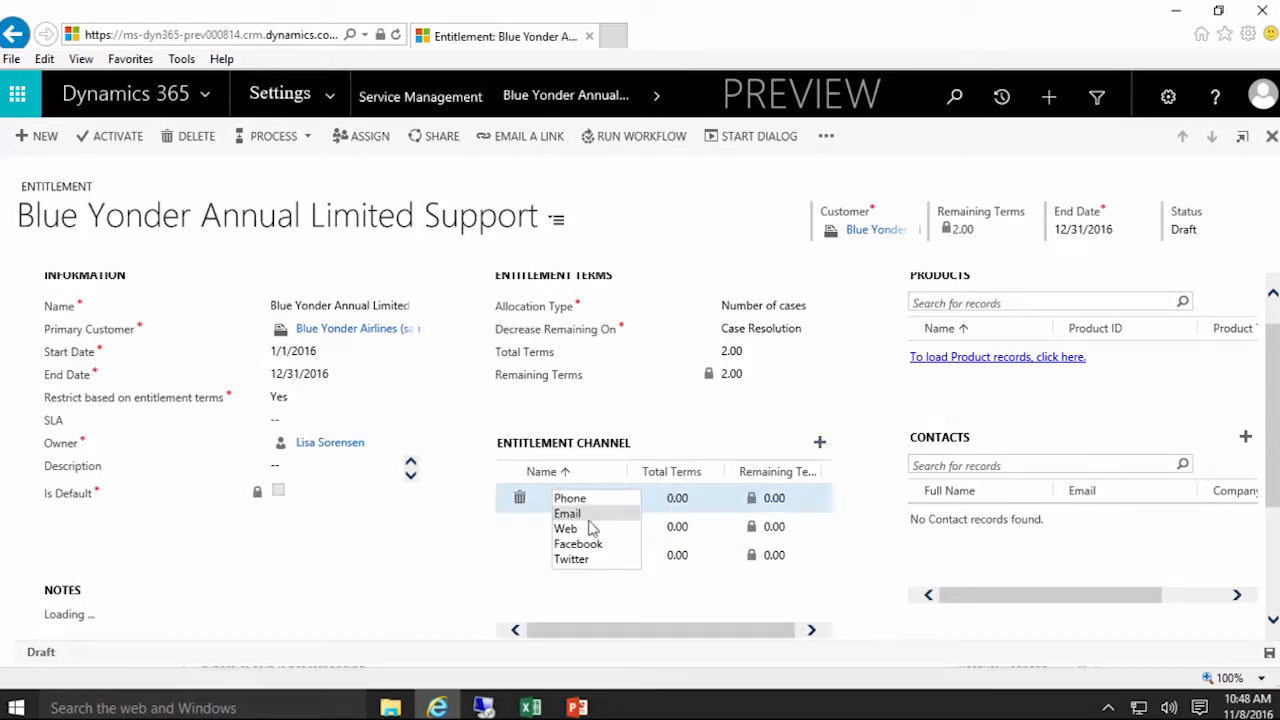
left_click(572, 528)
left_click(694, 503)
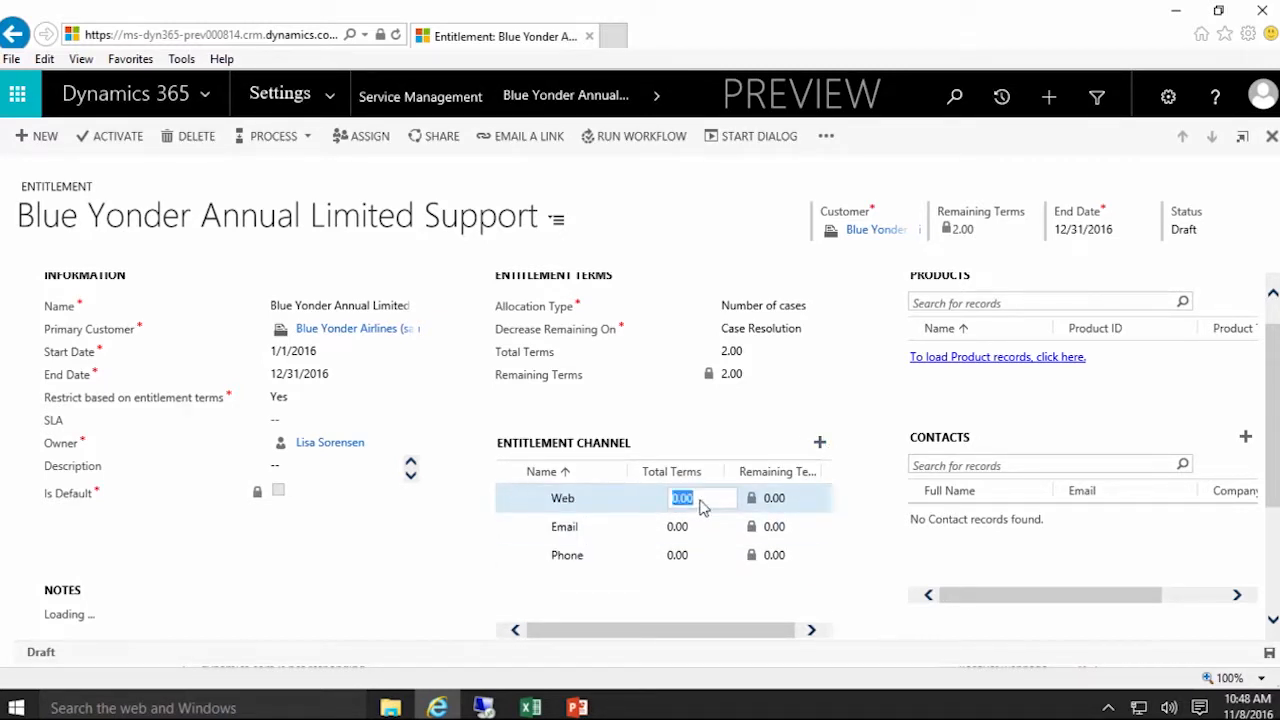
type("1.0")
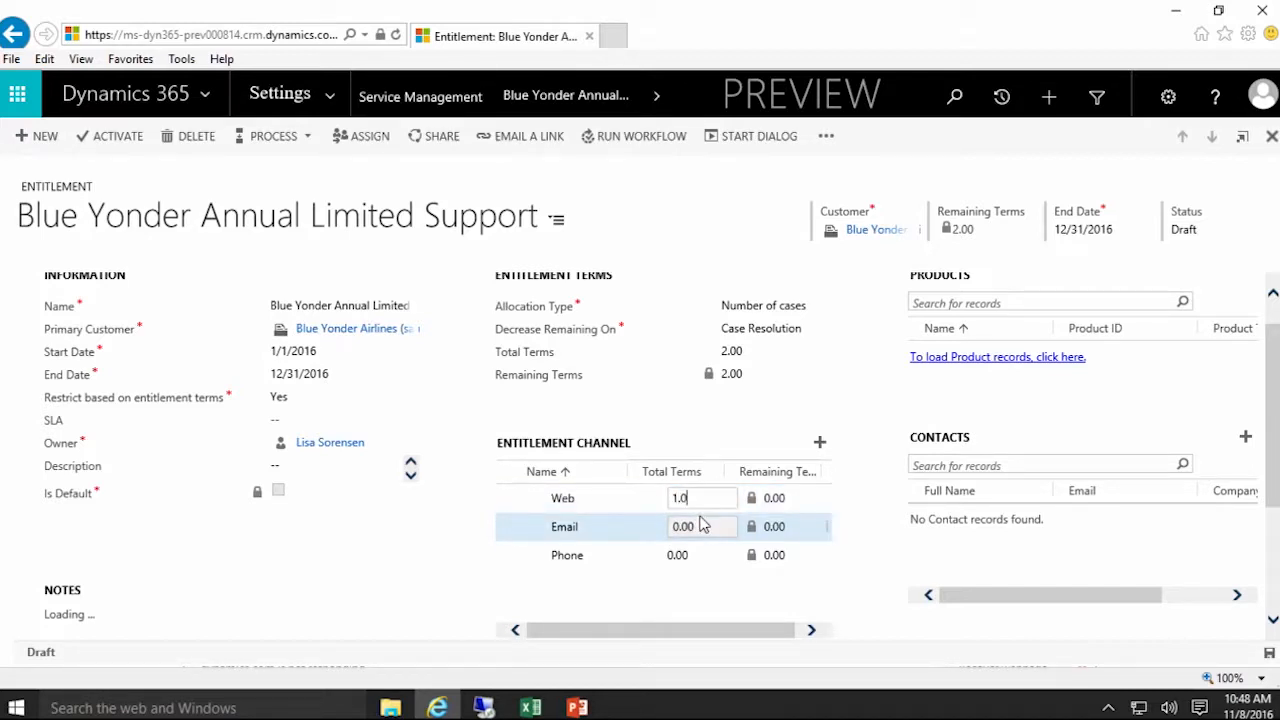
Set the total terms of the Email and Phone entitlement channels to 2.0 each.
left_click(705, 529)
type("2.0")
left_click(716, 563)
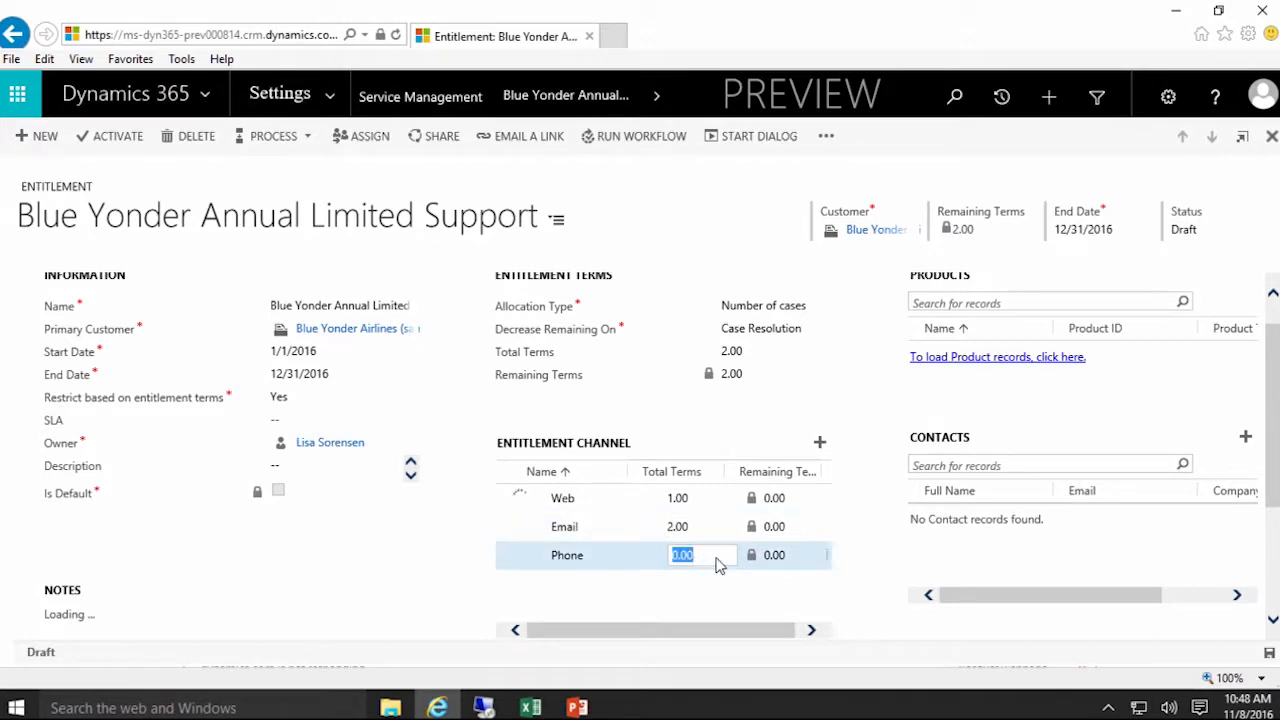
type("2.0")
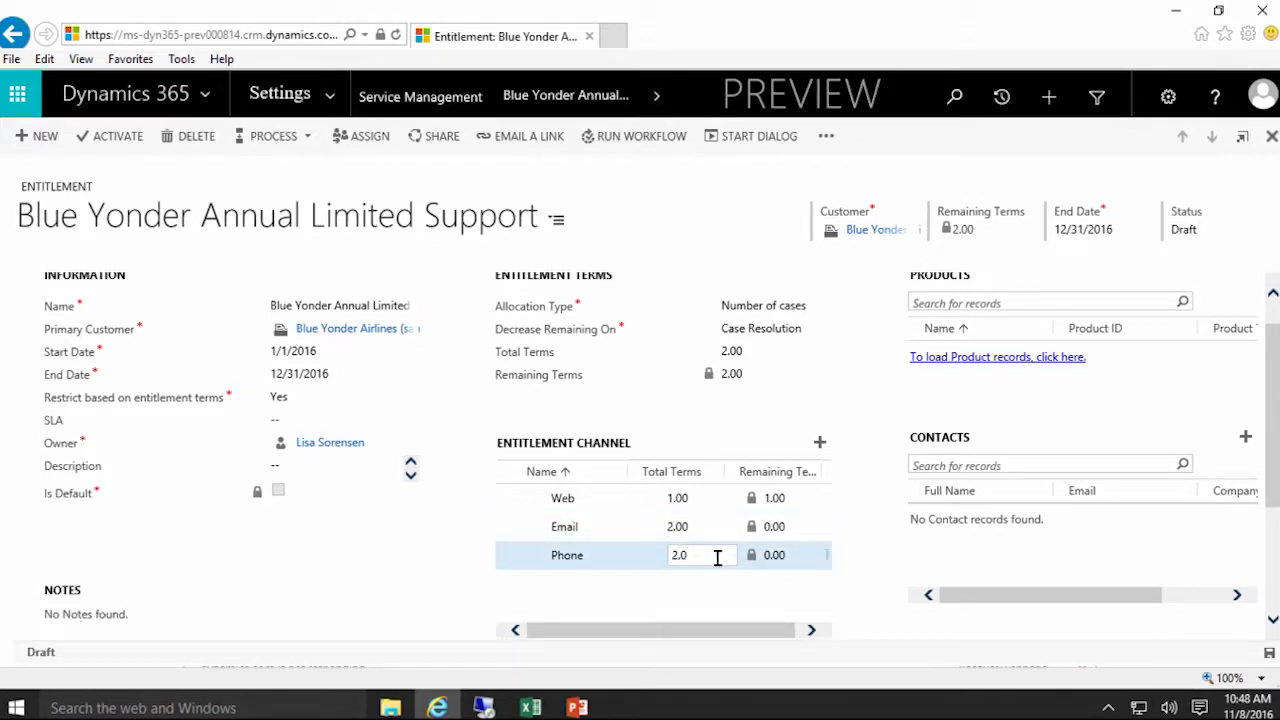
left_click(706, 531)
Set the Web entitlement channel's total terms to 2.00.
left_click(714, 500)
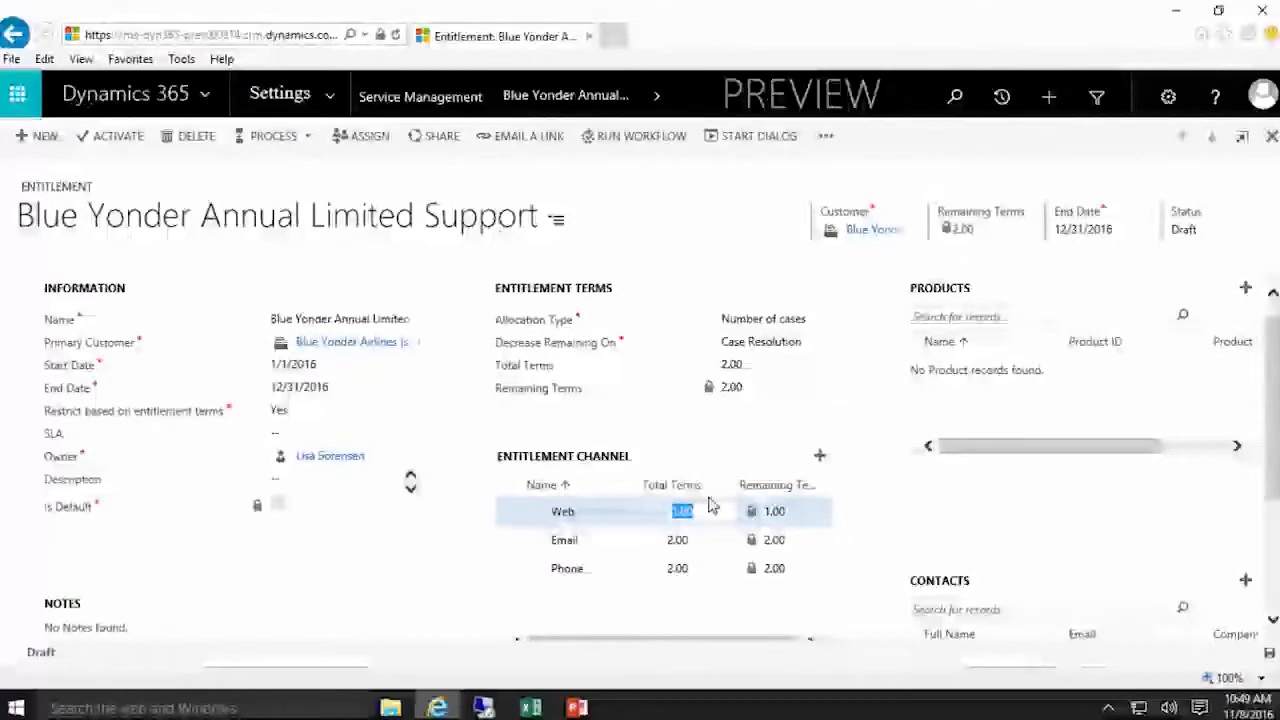
scroll(852, 514, "down", 1)
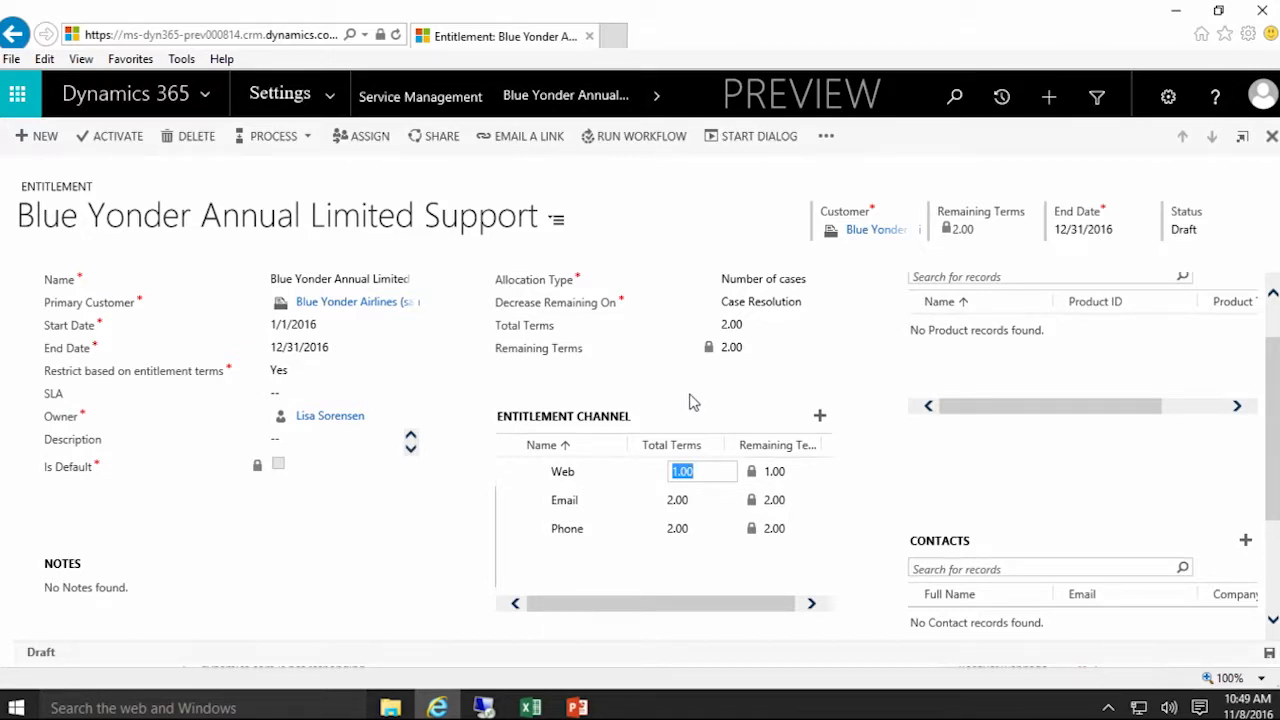
left_click(699, 471)
key("BackSpace")
key("BackSpace")
key("BackSpace")
key("BackSpace")
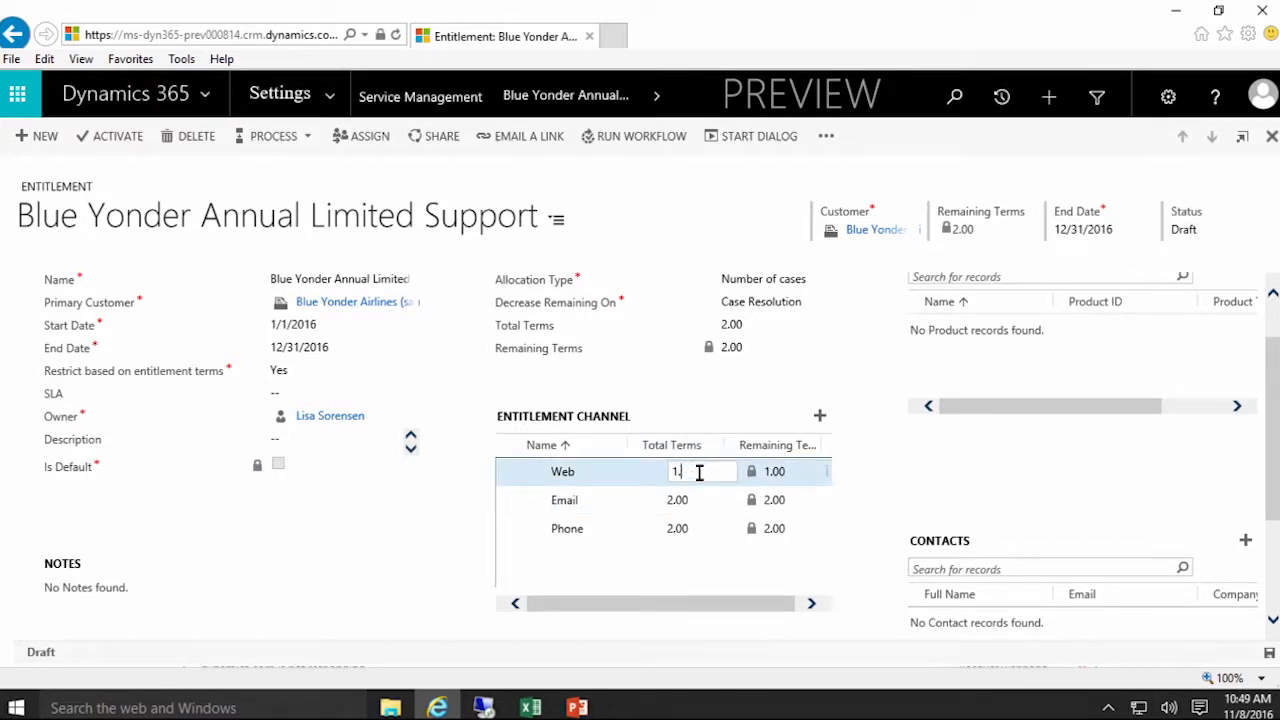
type("2.00")
Set the total terms of the Email and Phone entitlement channels to 1.0 each and check the channel values.
left_click(700, 500)
type("1.0")
left_click(706, 537)
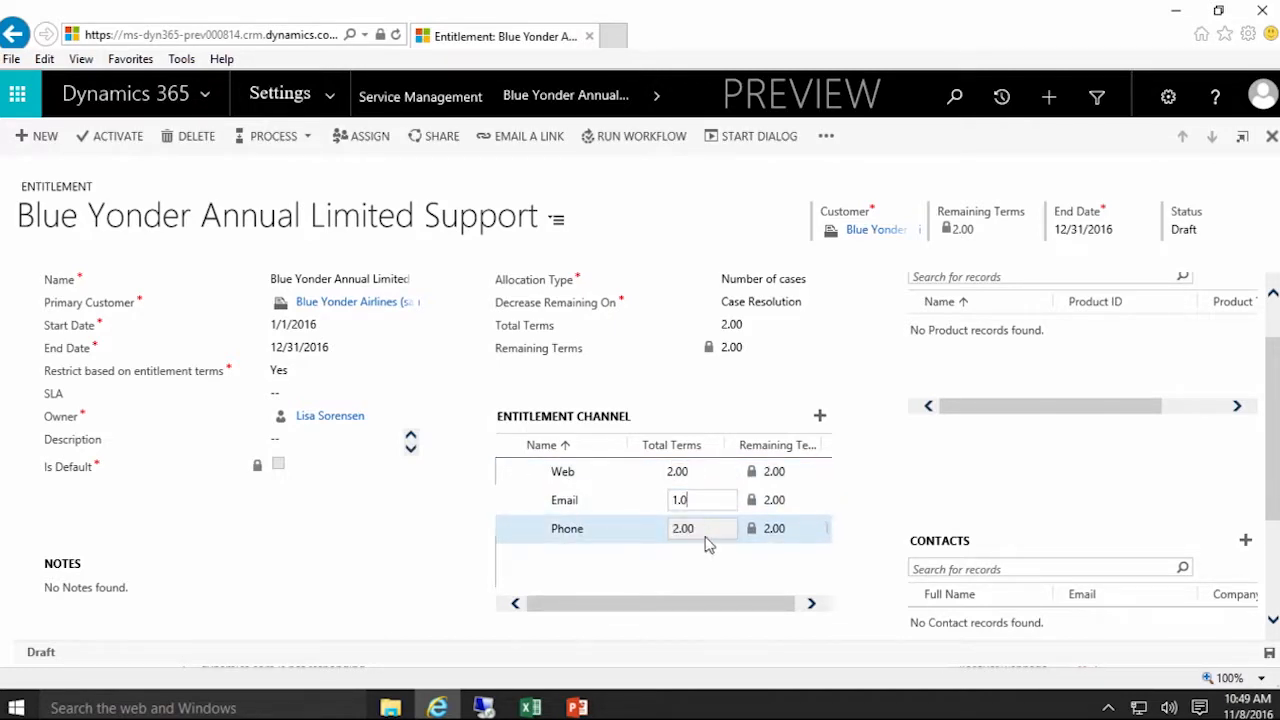
type("1.0")
left_click(696, 405)
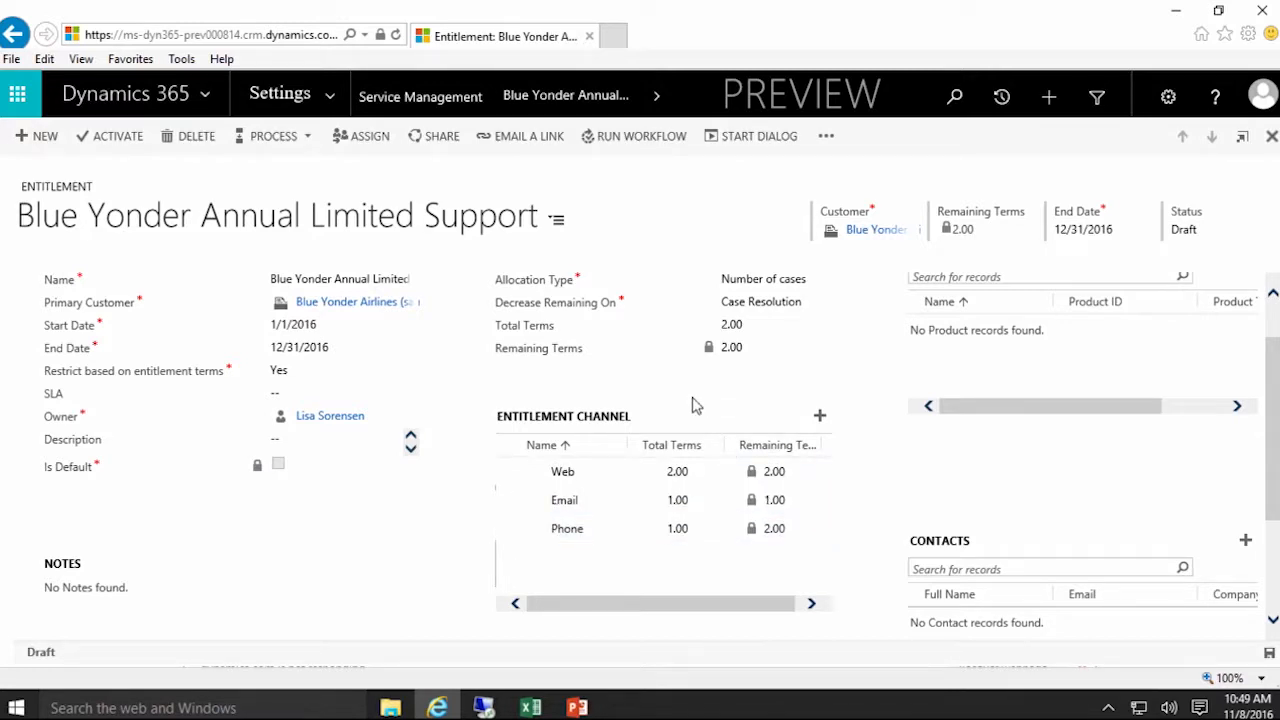
left_click(700, 474)
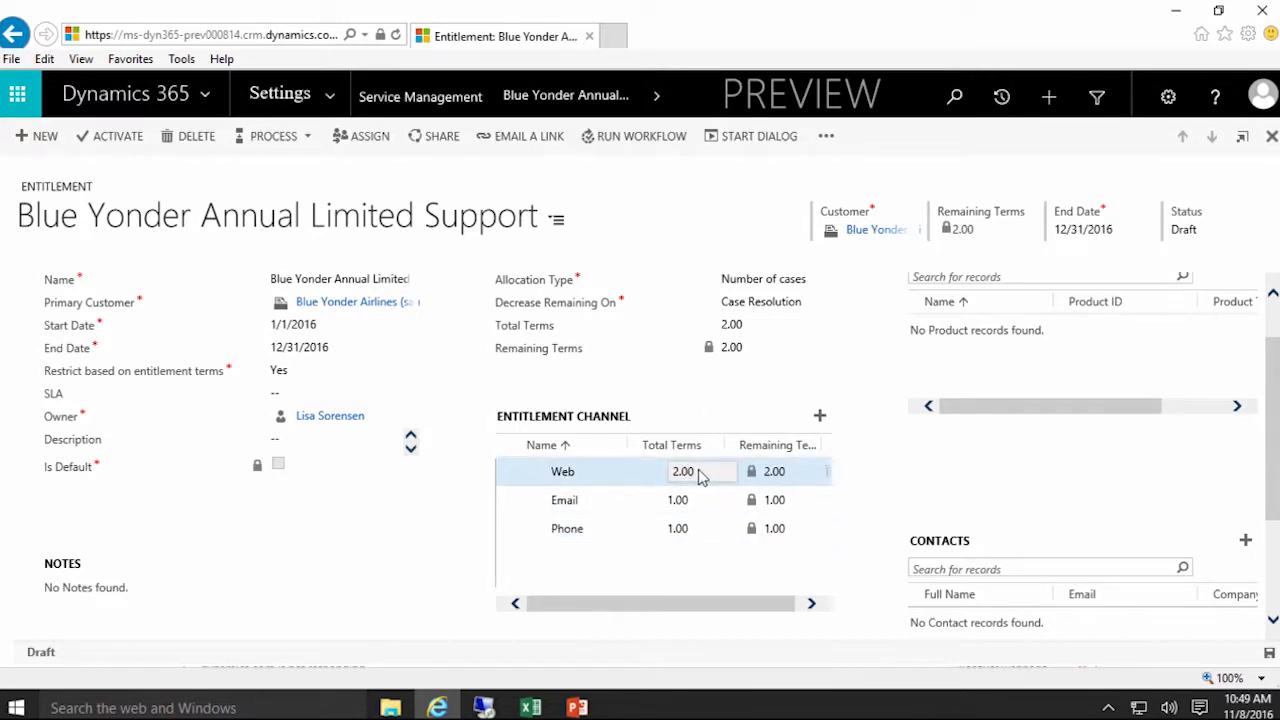
left_click(697, 500)
left_click(701, 530)
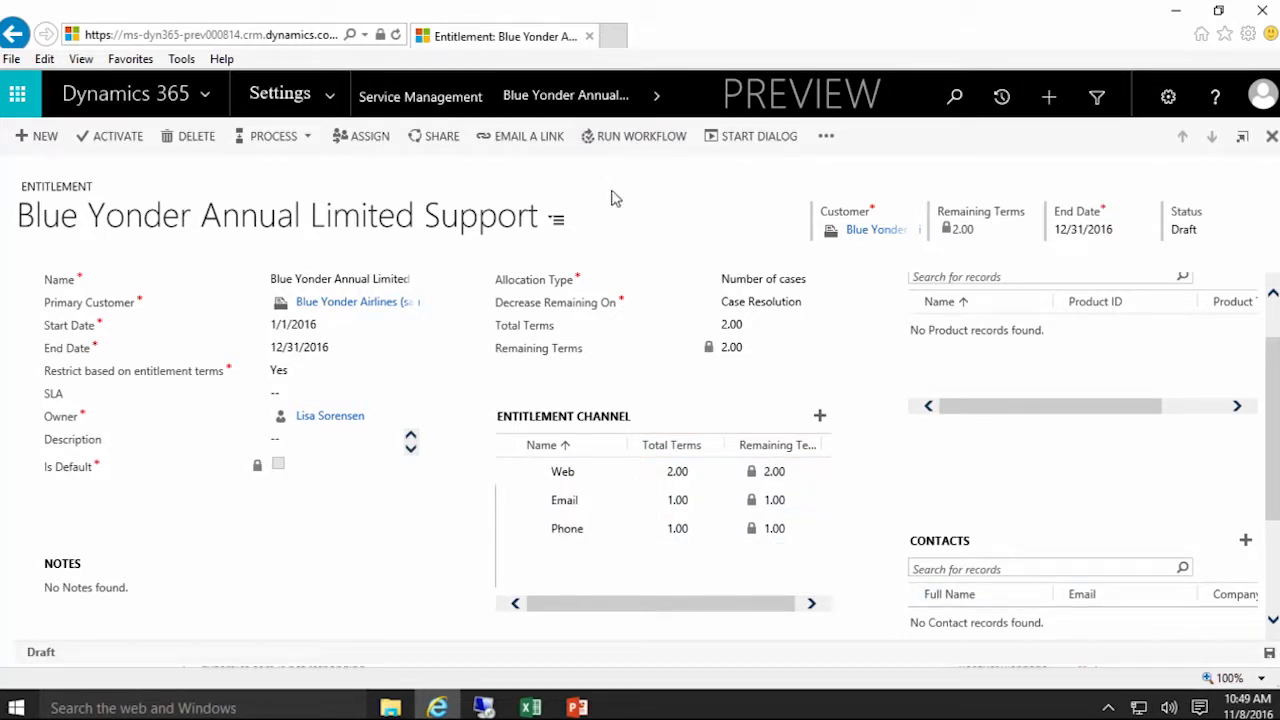
Activate the entitlement with its Web, Email and Phone channels and confirm the activation.
left_click(113, 137)
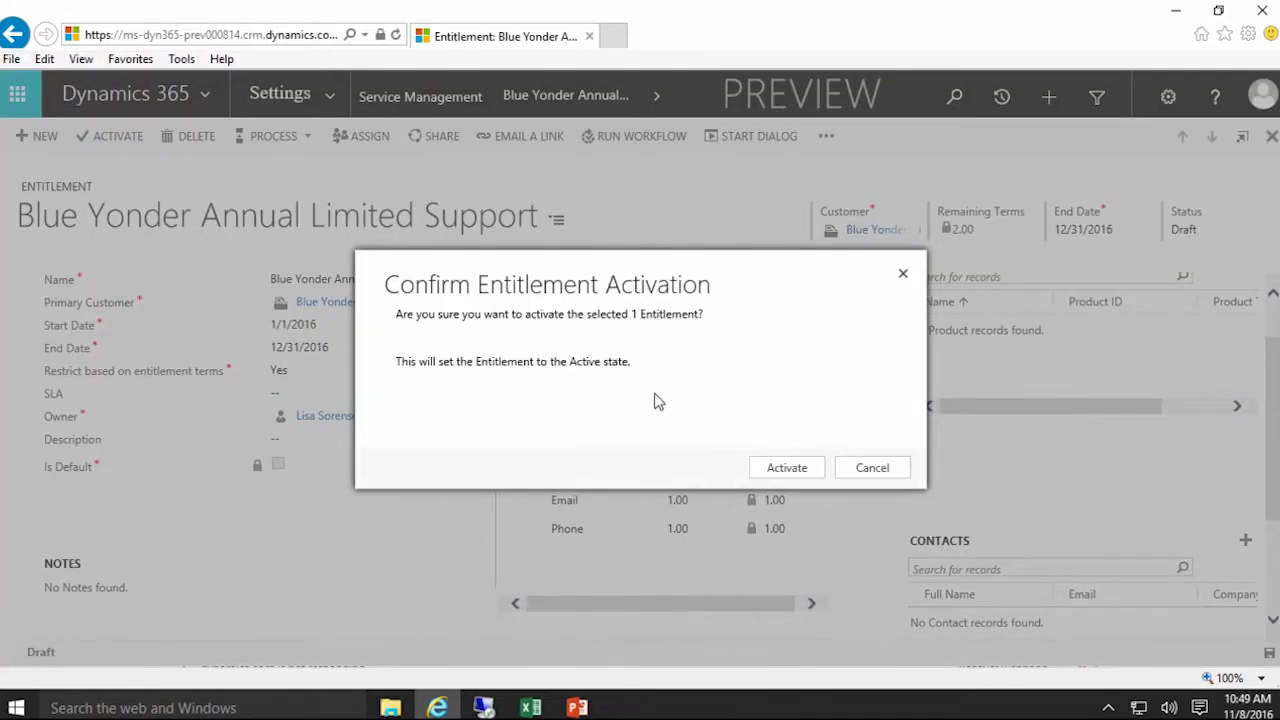
left_click(776, 468)
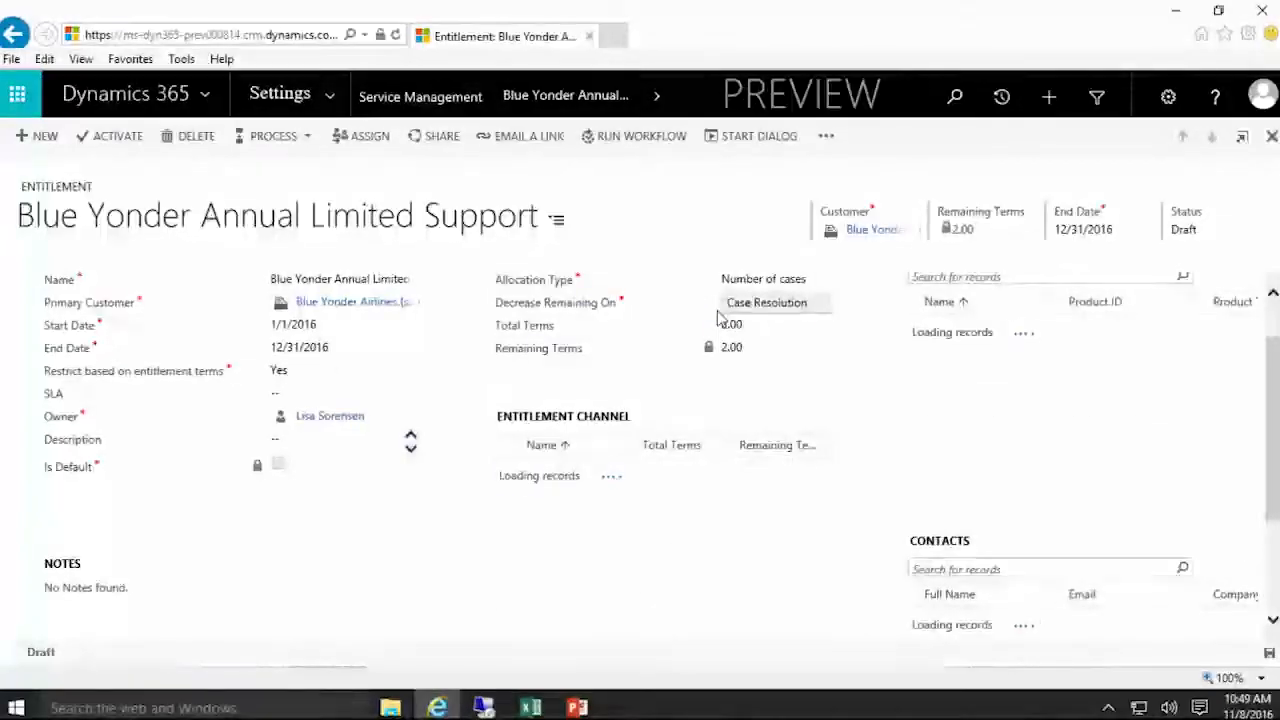
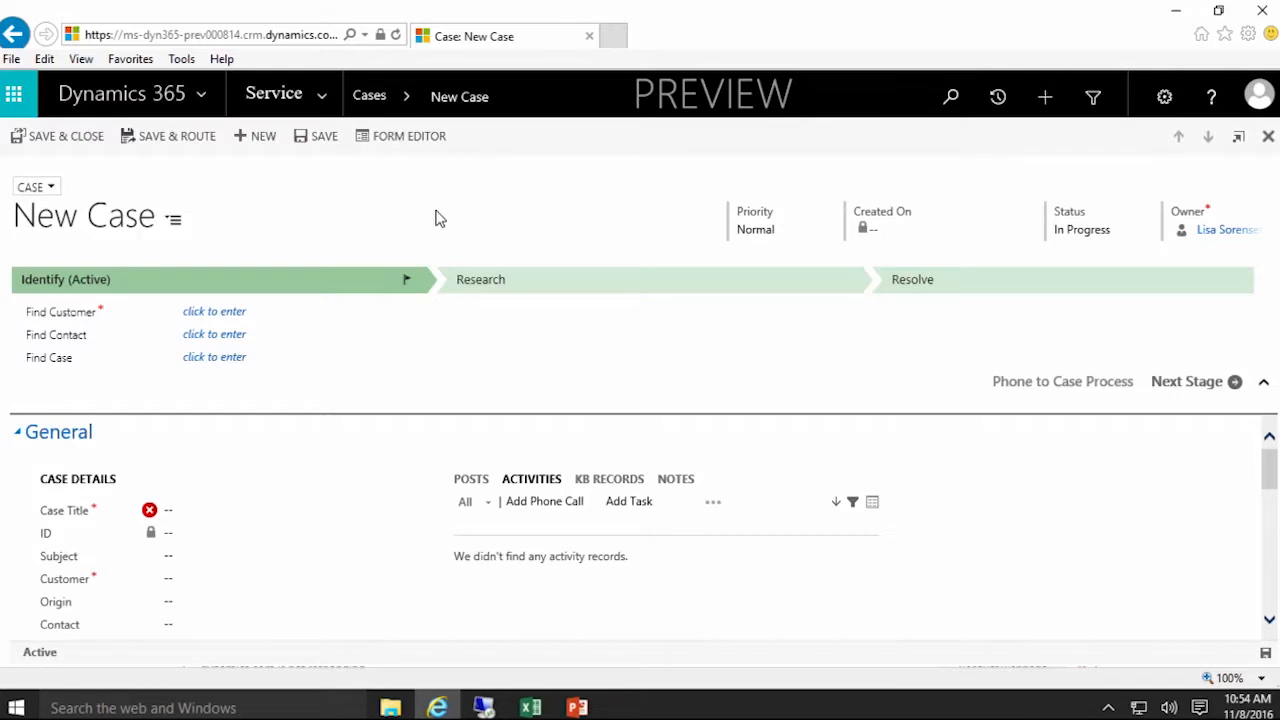
Set the customer of the new case to Blue Yonder Airlines (sample).
left_click(272, 312)
type("Blue Yonder")
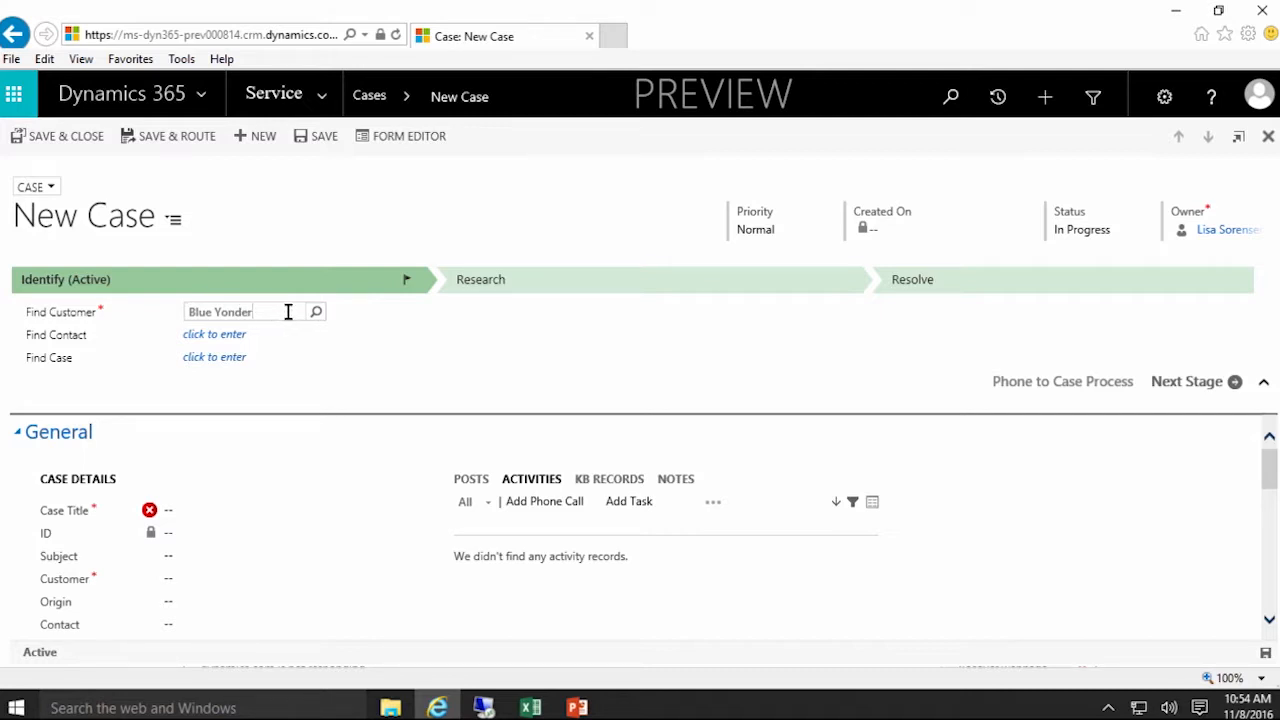
key("Return")
left_click(283, 342)
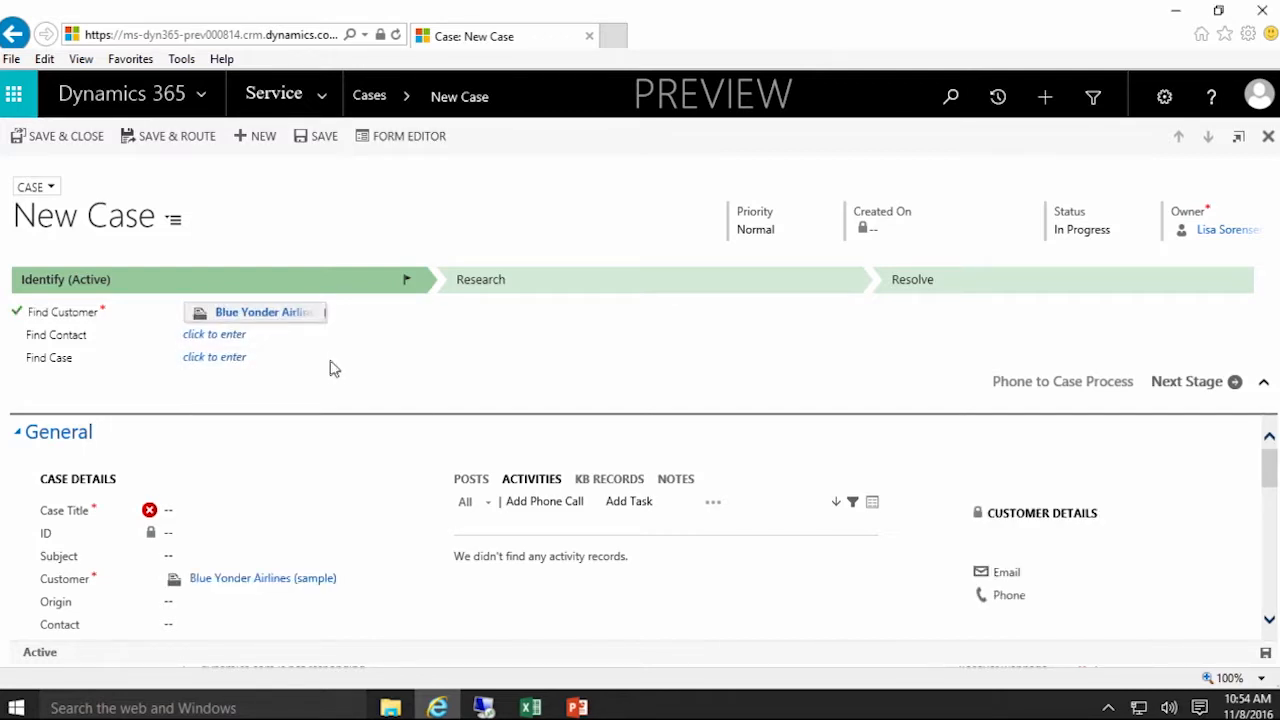
Title the new case System Down and set its origin to Email.
scroll(383, 500, "down", 1)
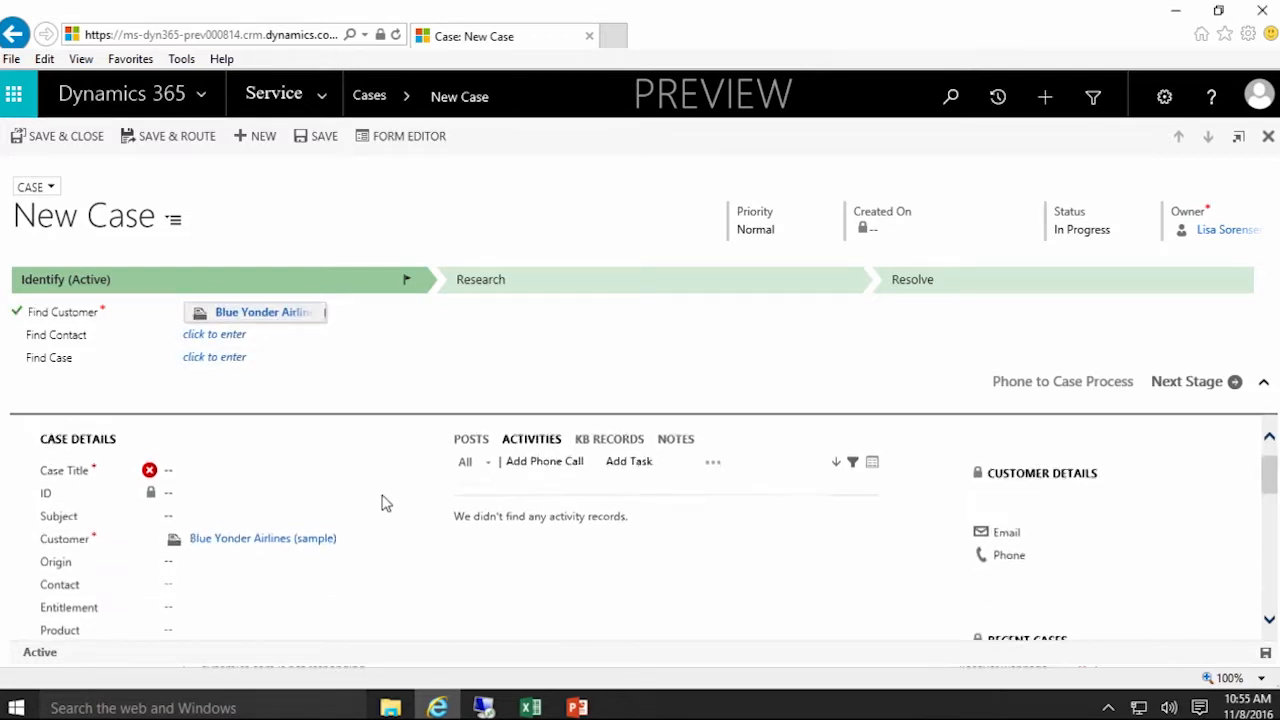
left_click(302, 455)
type("System Down")
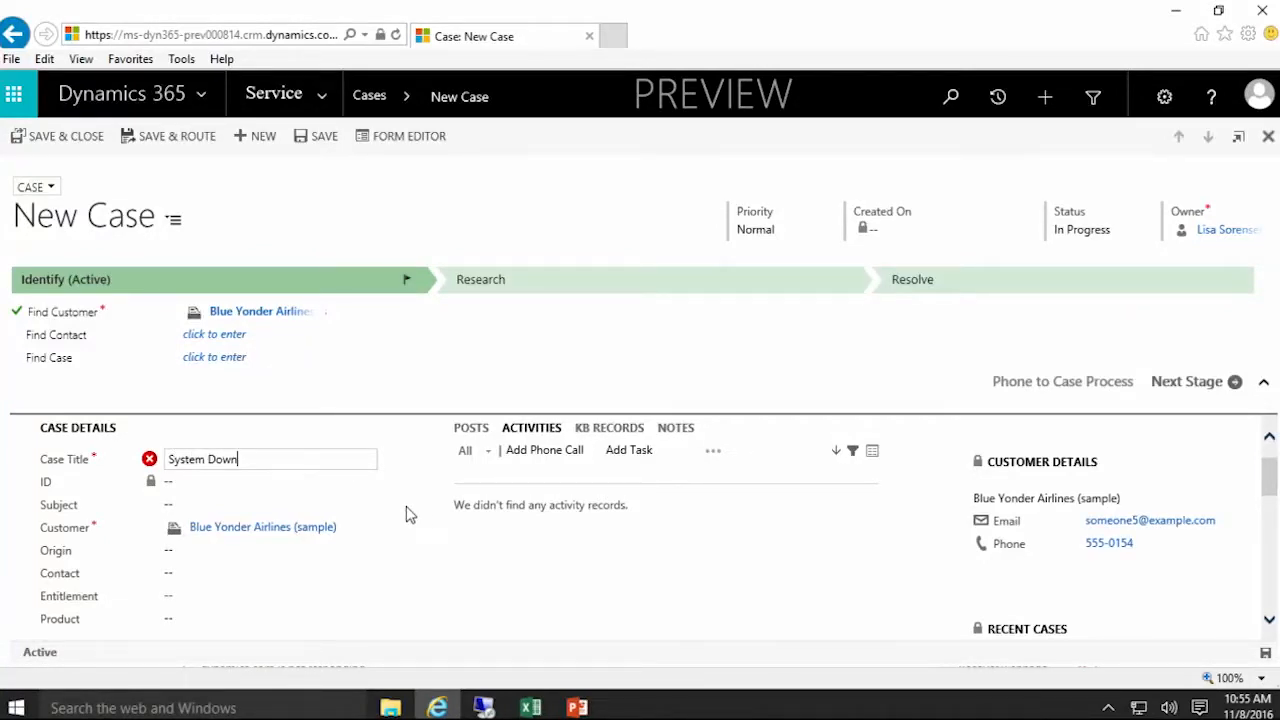
scroll(406, 506, "down", 1)
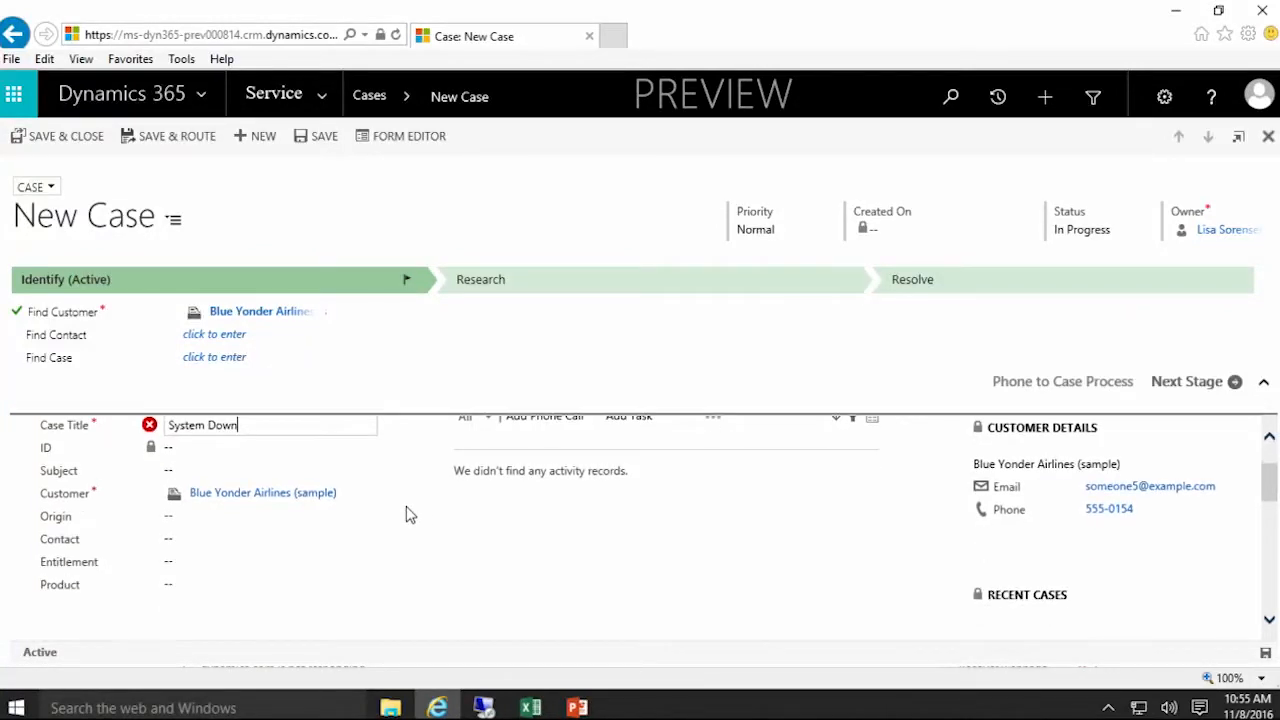
left_click(357, 530)
left_click(237, 543)
Assign the Blue Yonder Annual Limited Support entitlement to the new case.
scroll(403, 534, "down", 1)
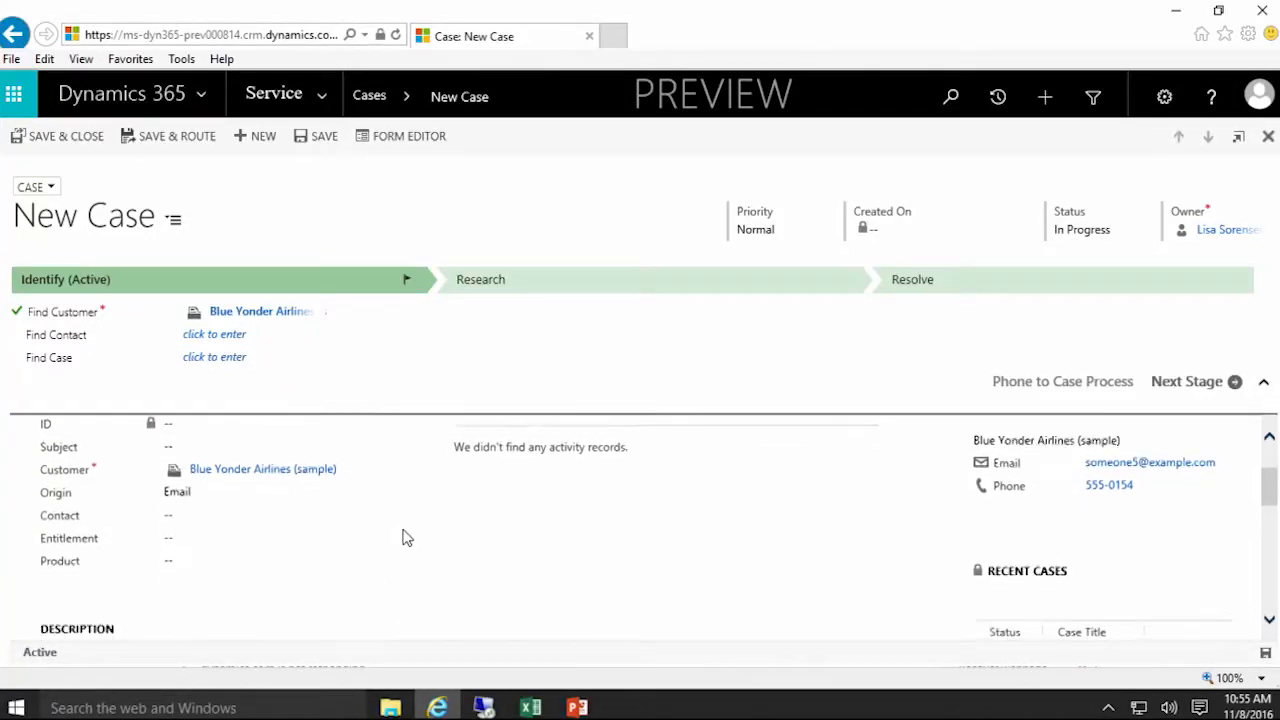
scroll(403, 538, "up", 2)
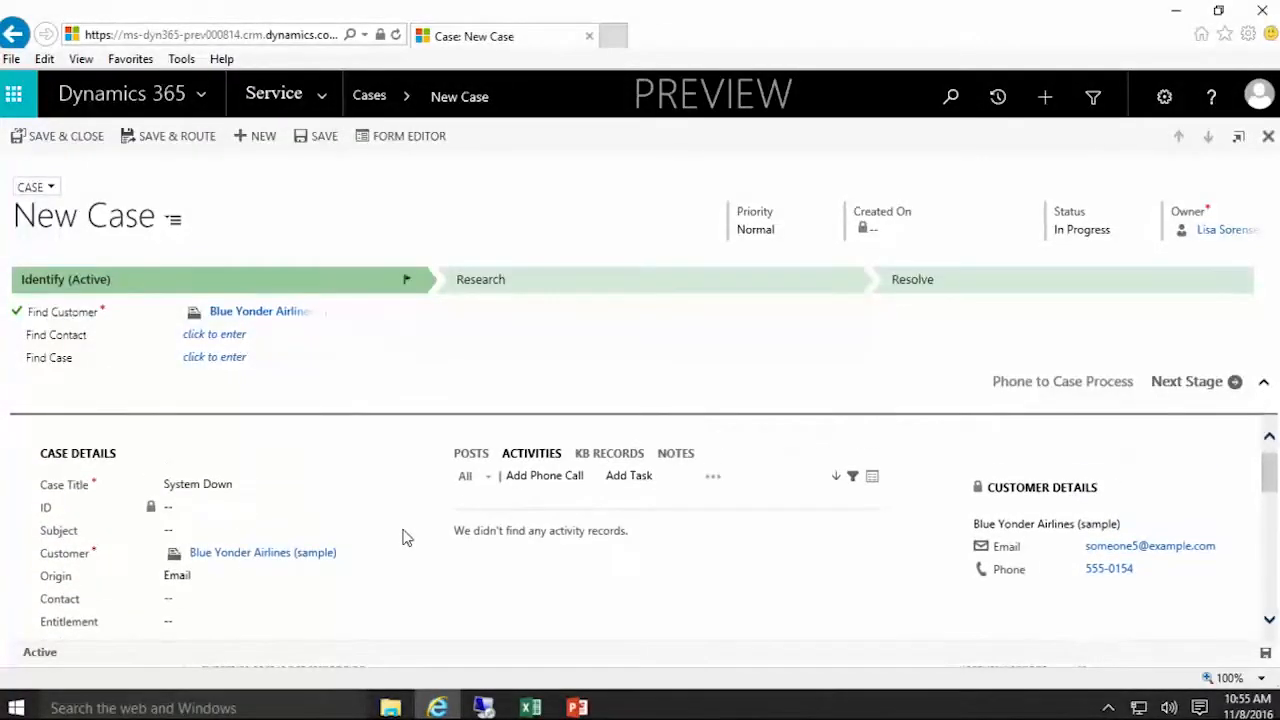
scroll(403, 538, "down", 1)
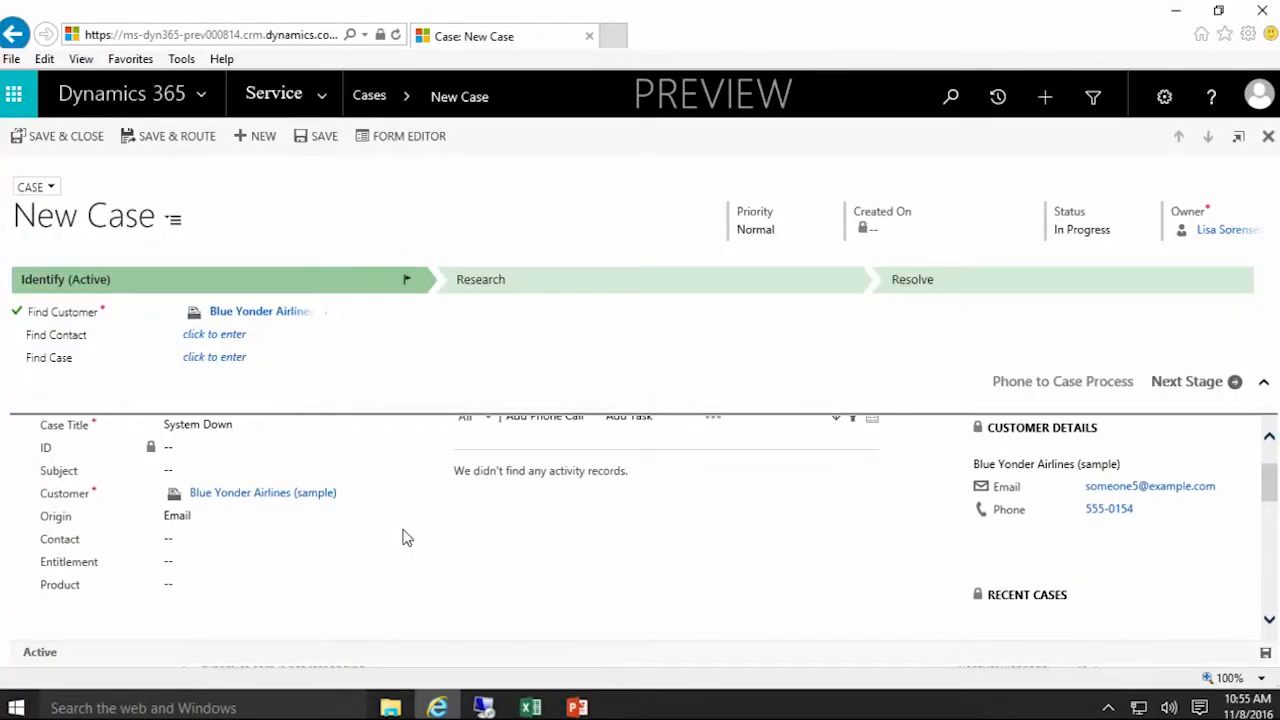
left_click(172, 558)
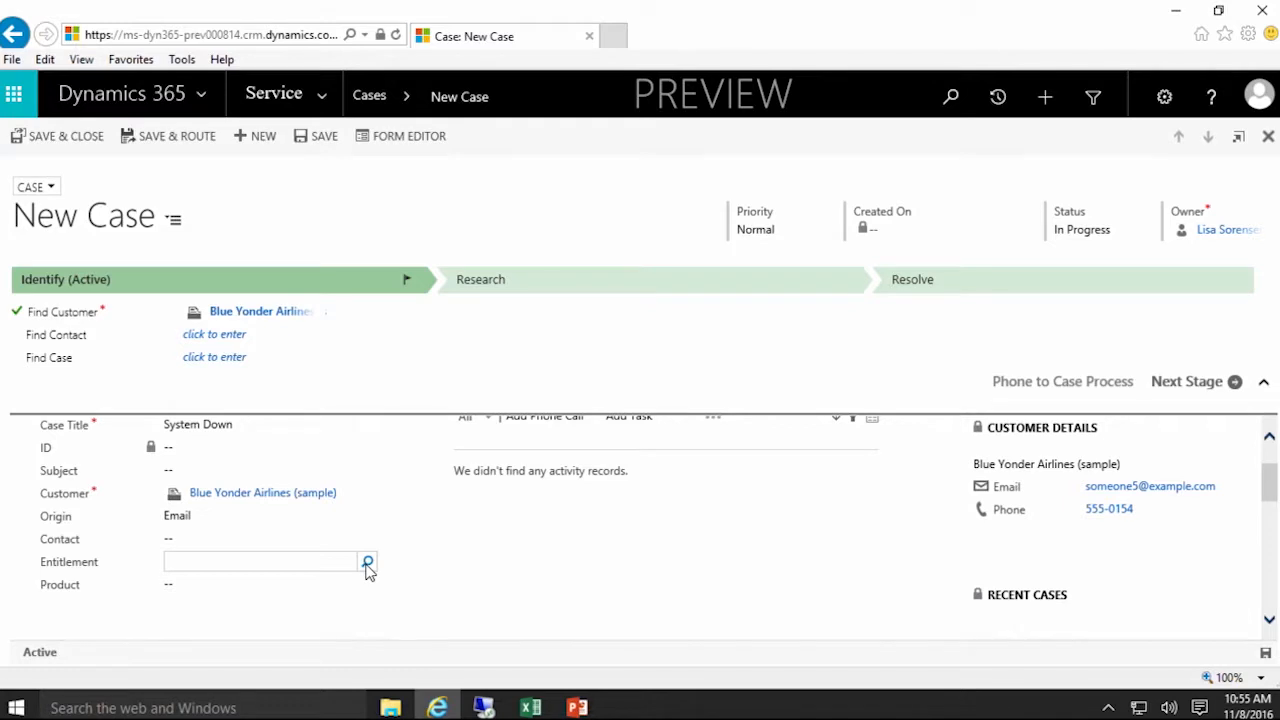
left_click(368, 564)
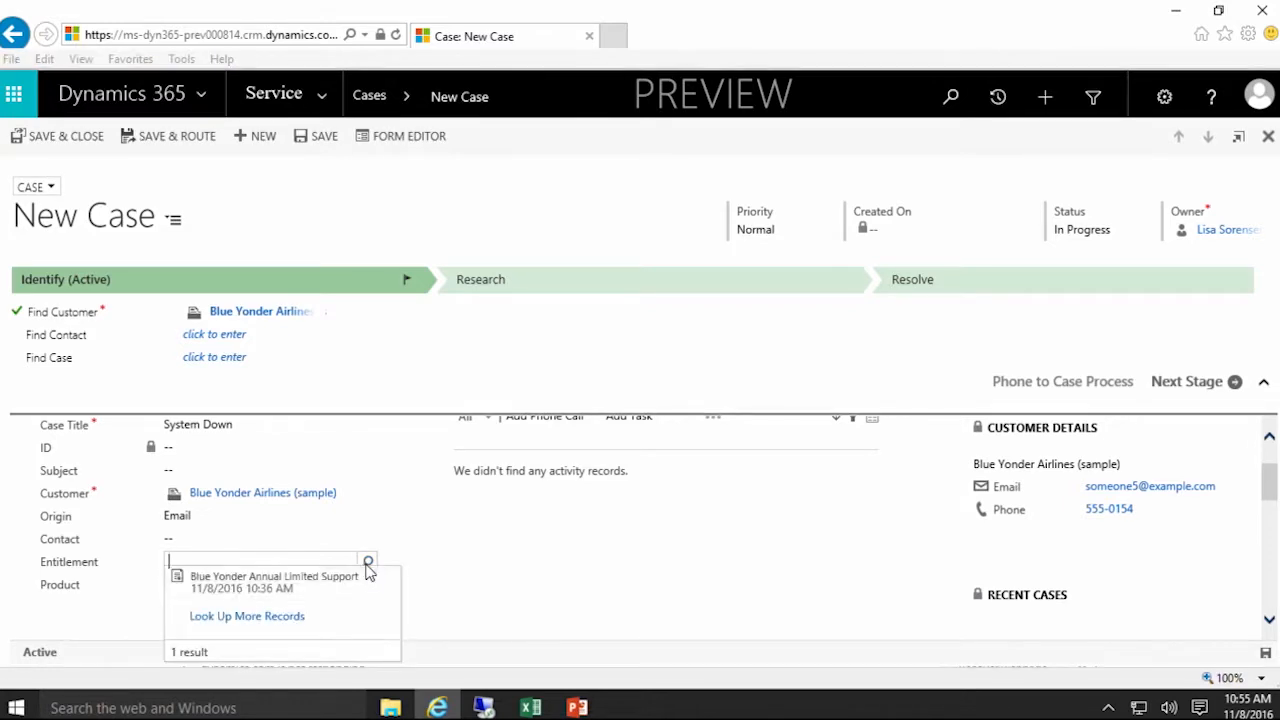
left_click(246, 590)
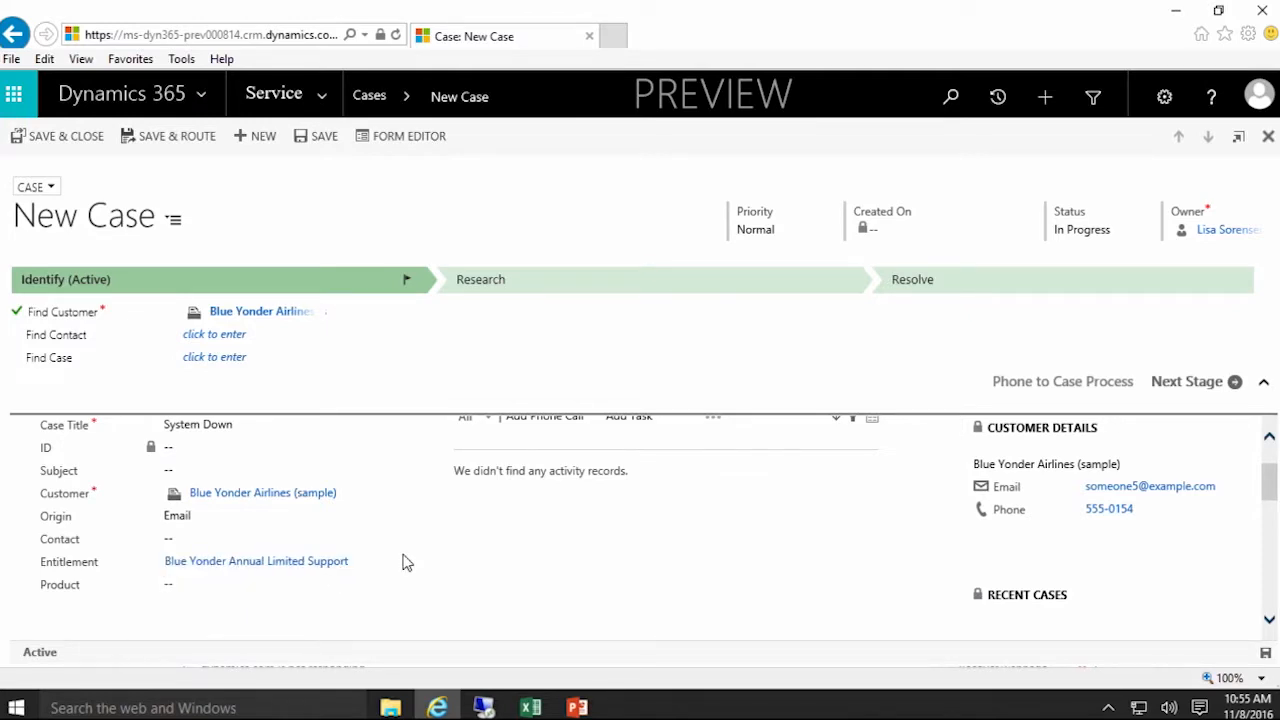
Replace the customer in the case details with Coho Winery (sample).
scroll(405, 560, "down", 1)
scroll(403, 560, "up", 3)
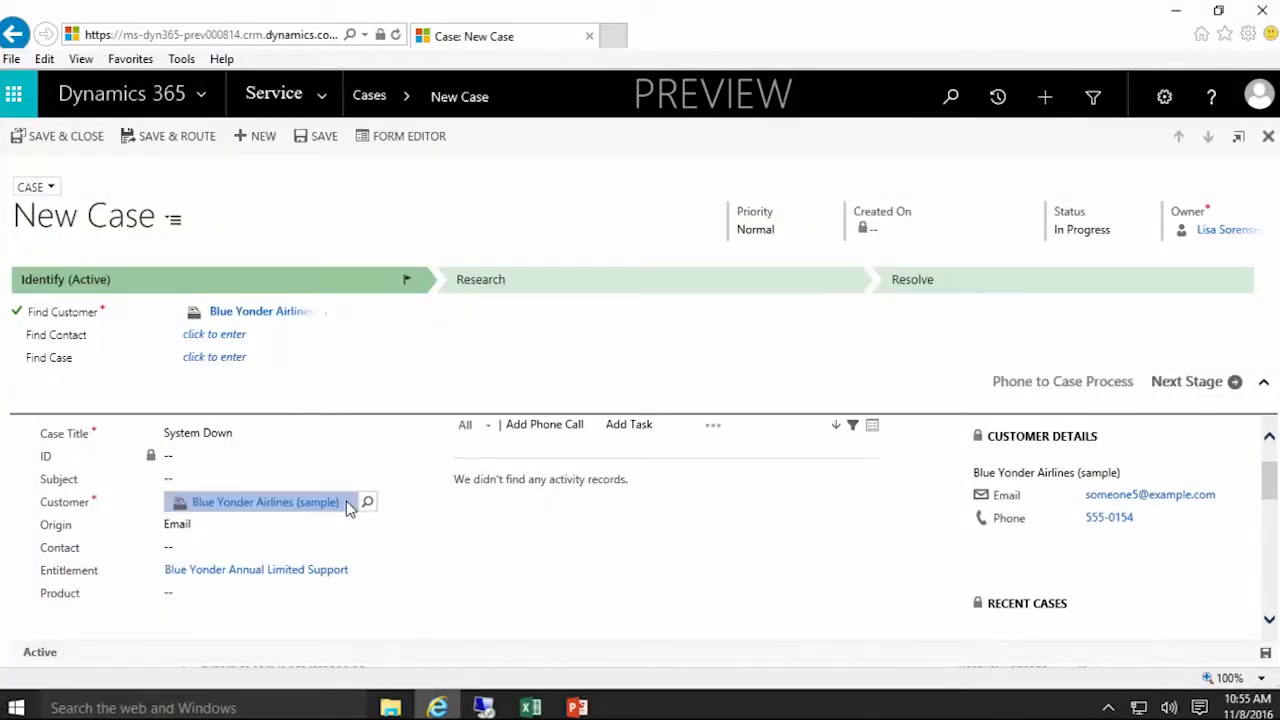
left_click(347, 508)
type("Coho")
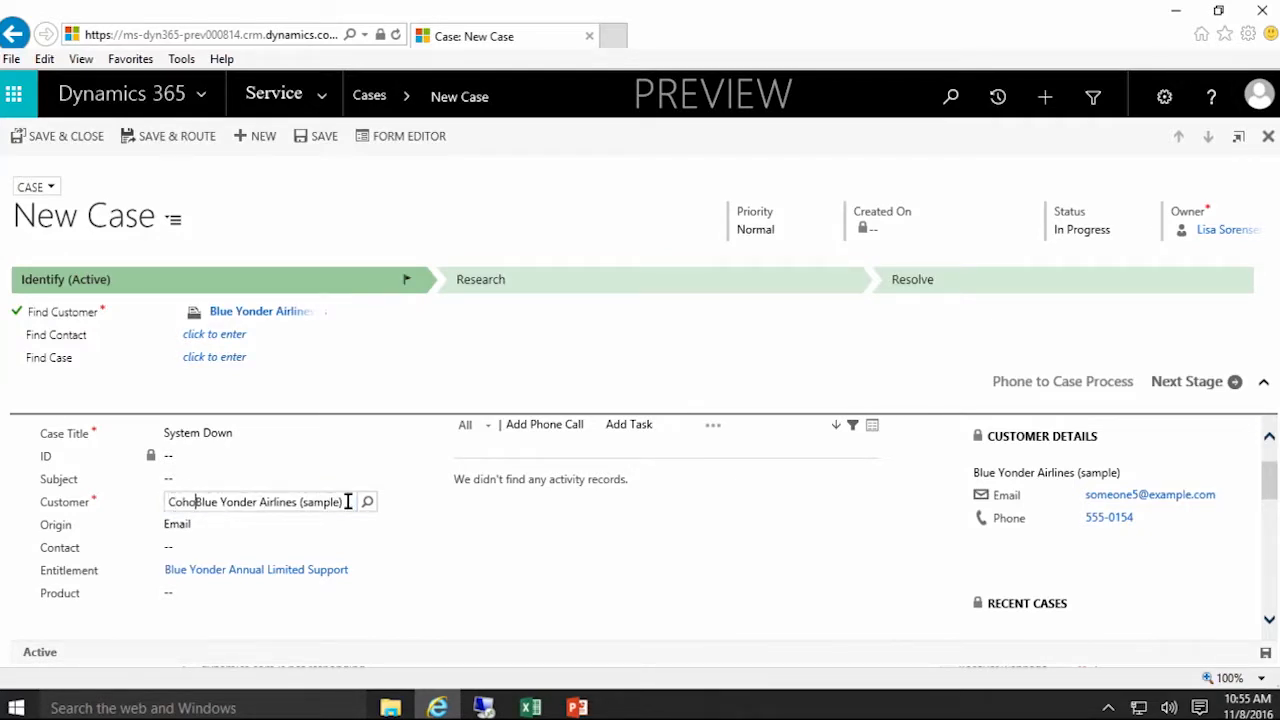
key("Return")
key("Escape")
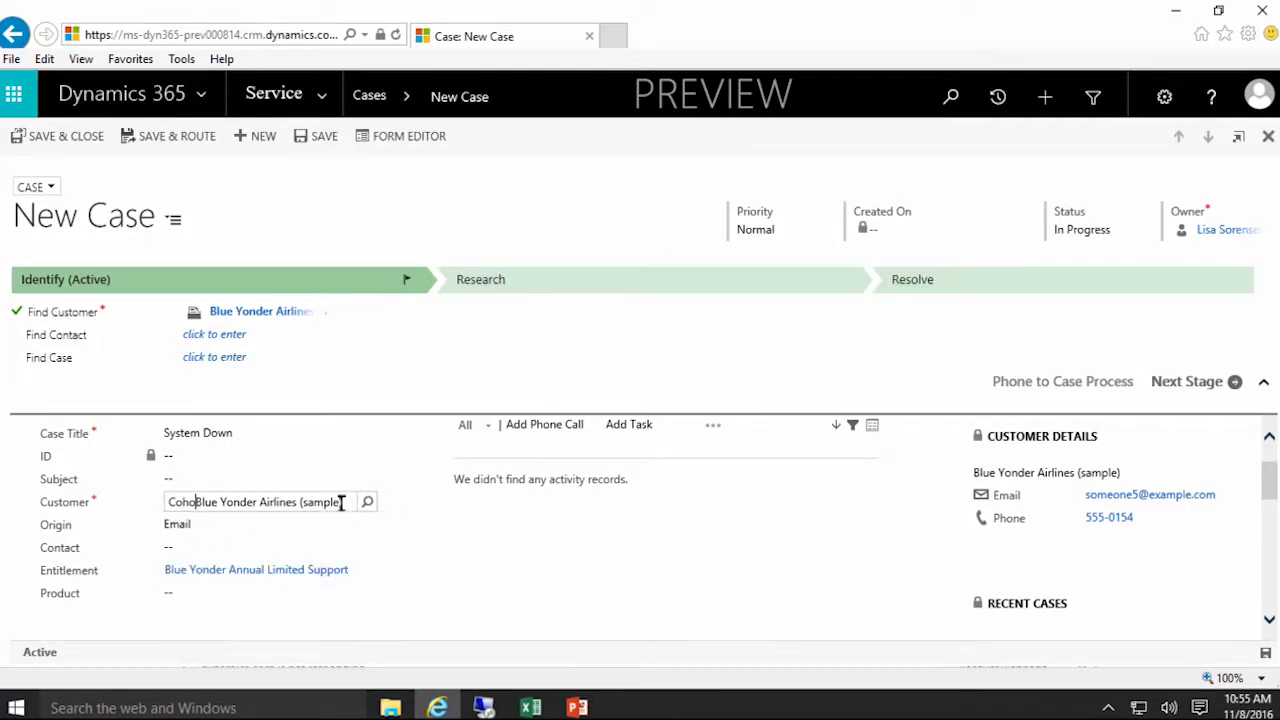
left_click_drag(347, 508, 129, 494)
type("C")
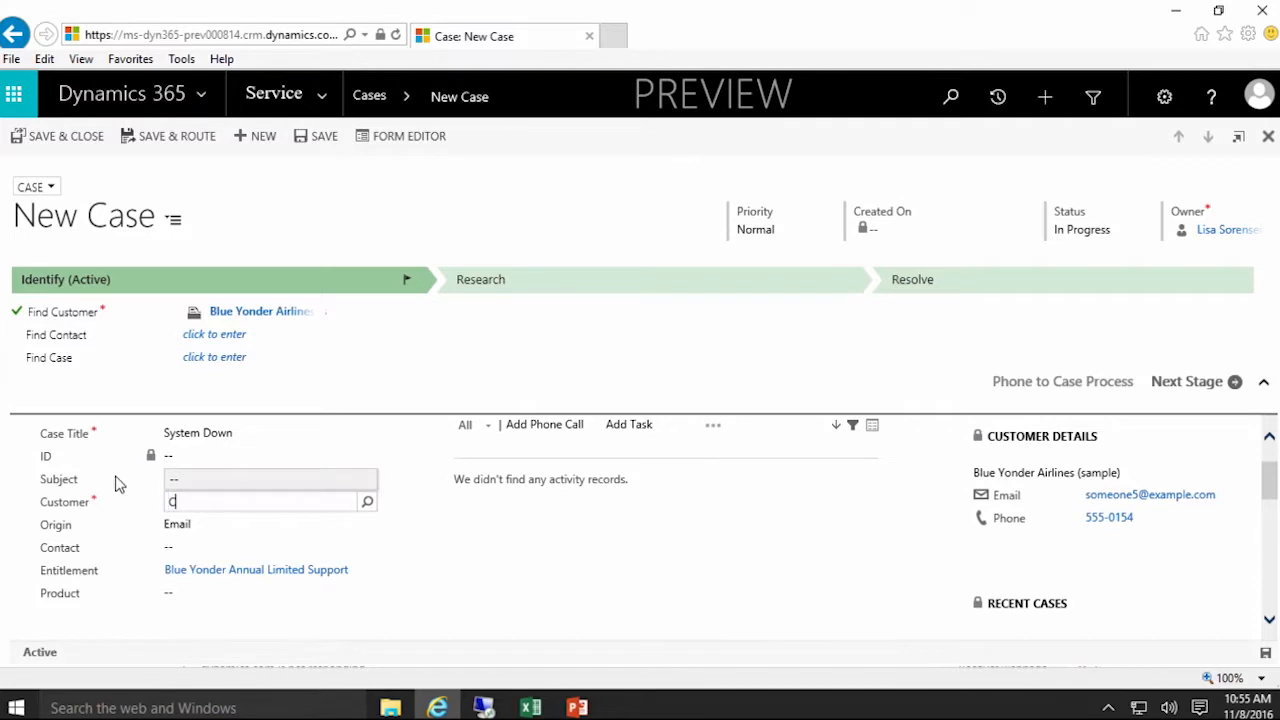
type("oho")
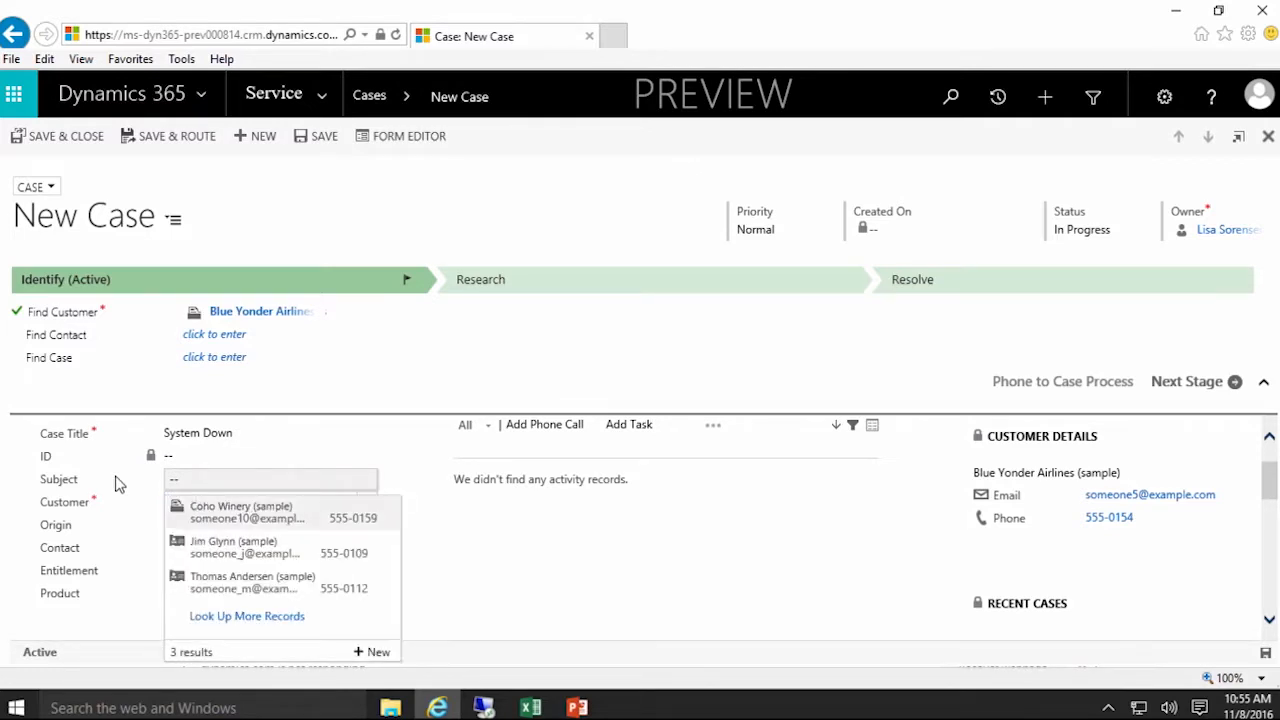
left_click(220, 512)
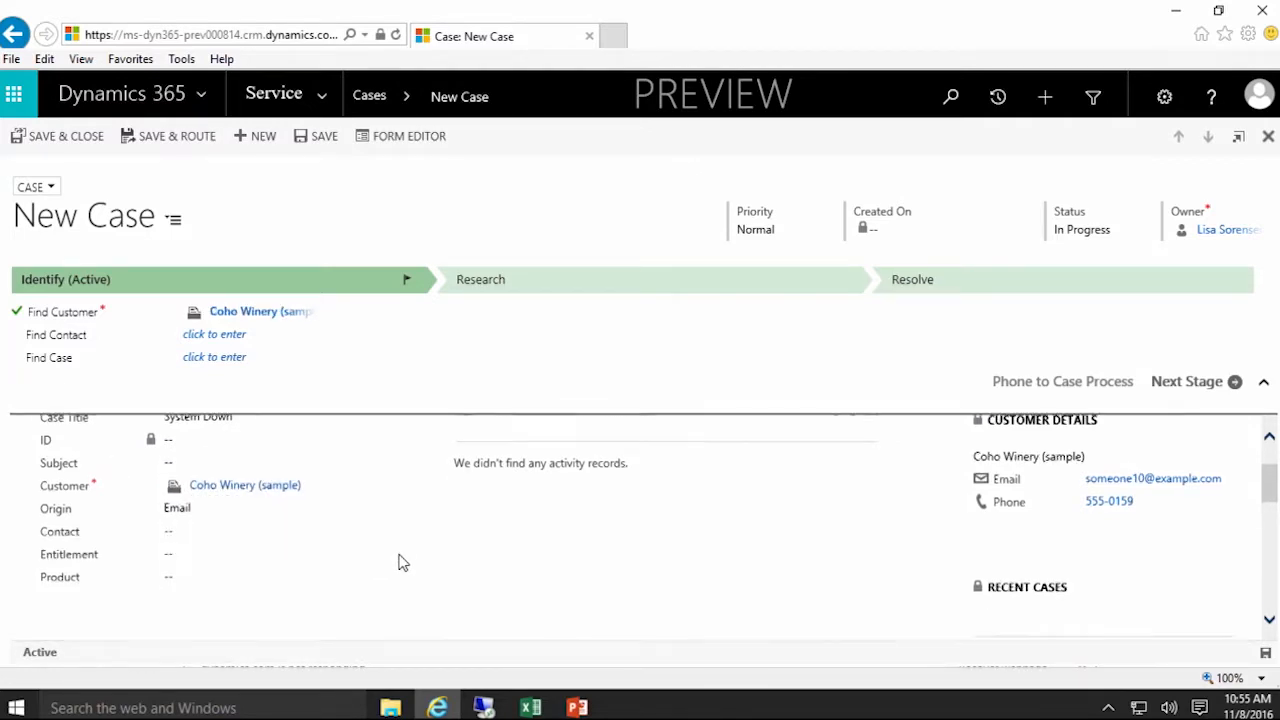
Look up which entitlements are available for Coho Winery, without choosing one.
left_click(301, 555)
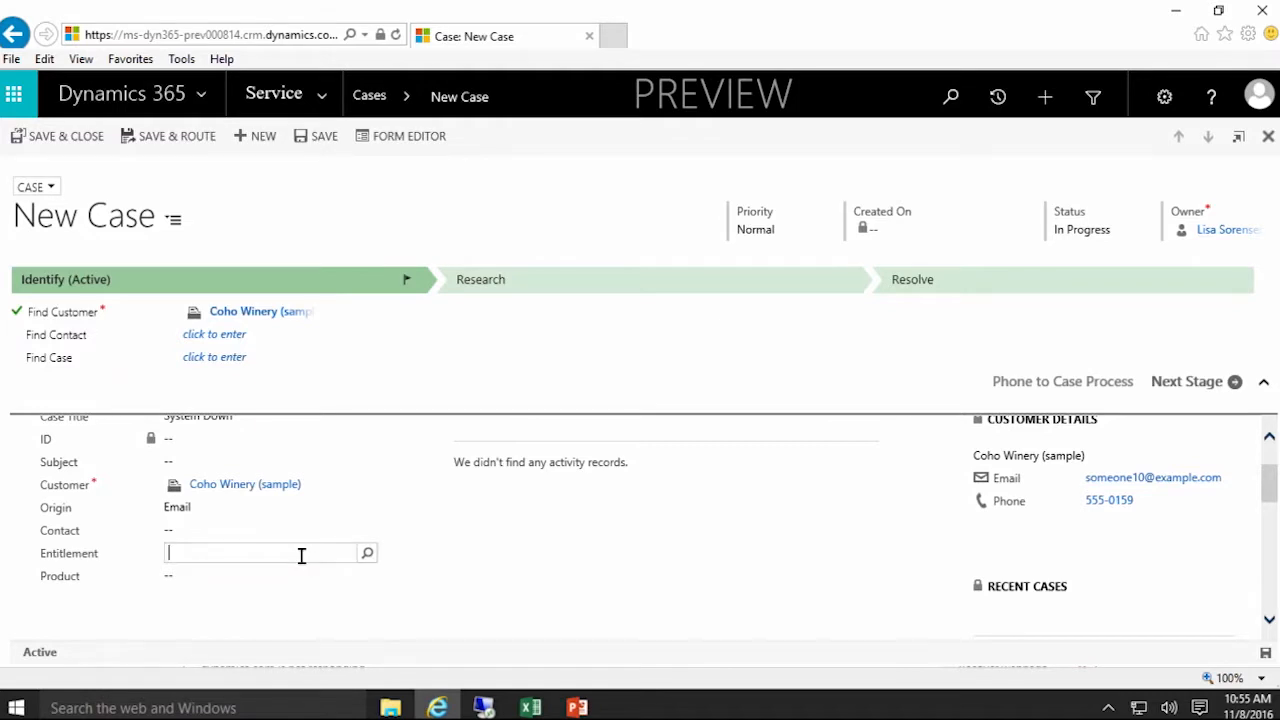
left_click(367, 553)
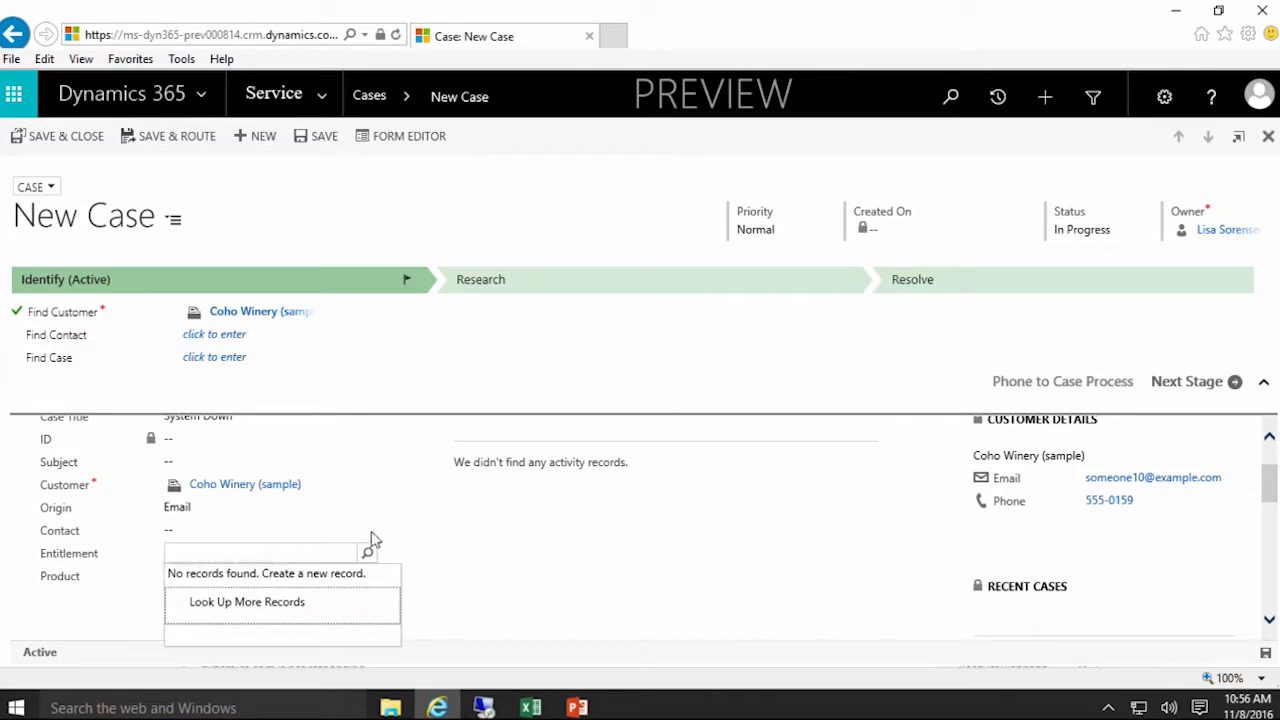
left_click(424, 545)
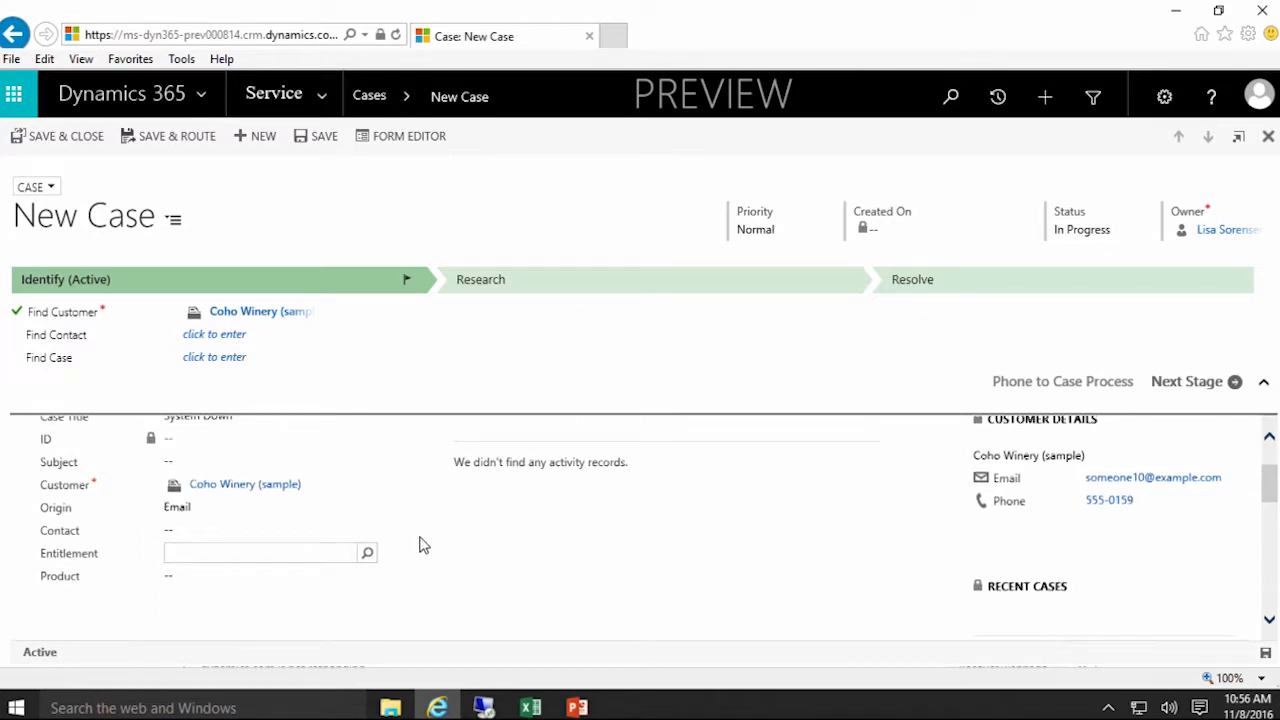
Change the case's customer back to Blue Yonder Airlines (sample).
scroll(422, 545, "down", 1)
scroll(420, 544, "up", 2)
left_click(322, 540)
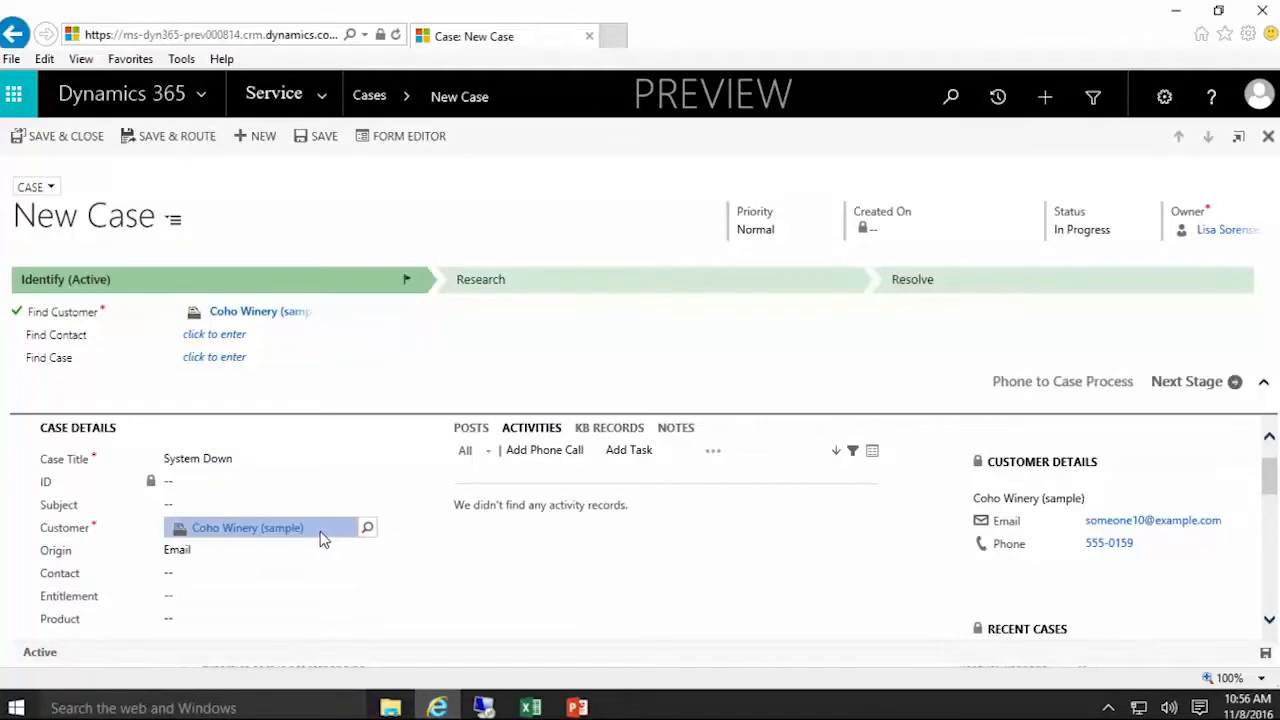
type("Blue")
key("shift+End")
key("Delete")
type("Y")
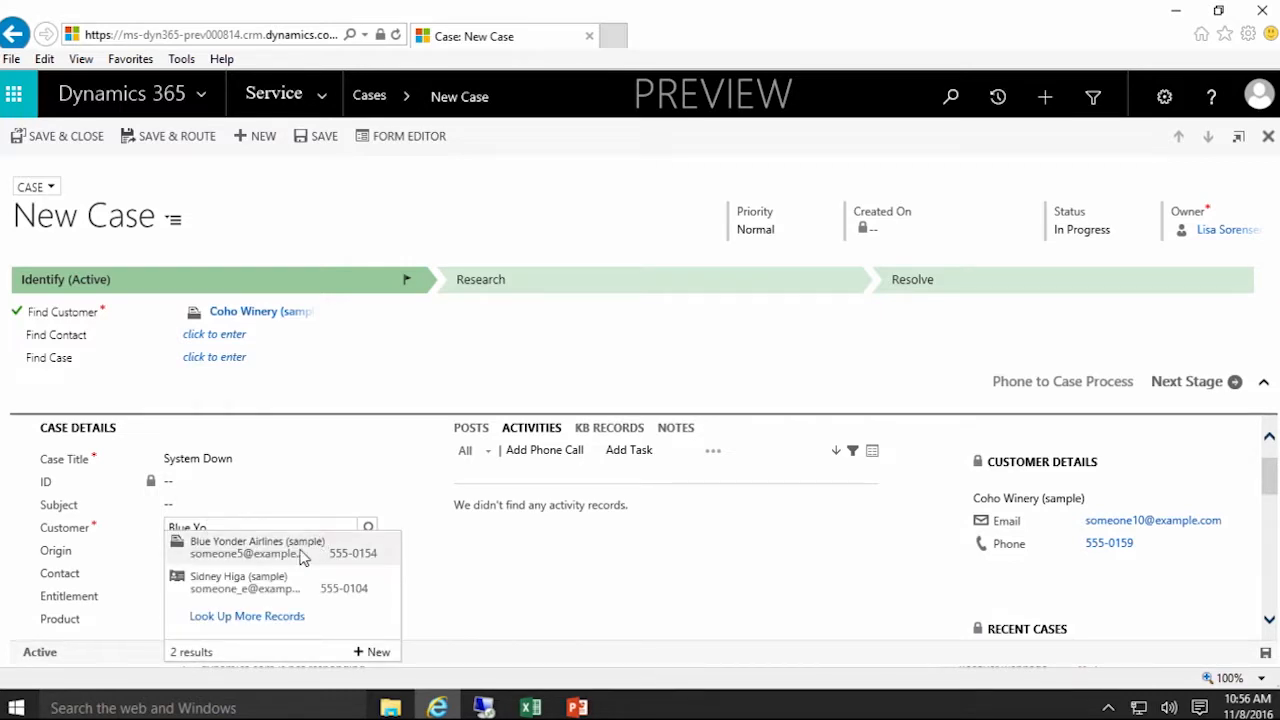
left_click(306, 548)
Choose Blue Yonder Annual Limited Support as the case's entitlement again and save the case.
scroll(444, 593, "down", 1)
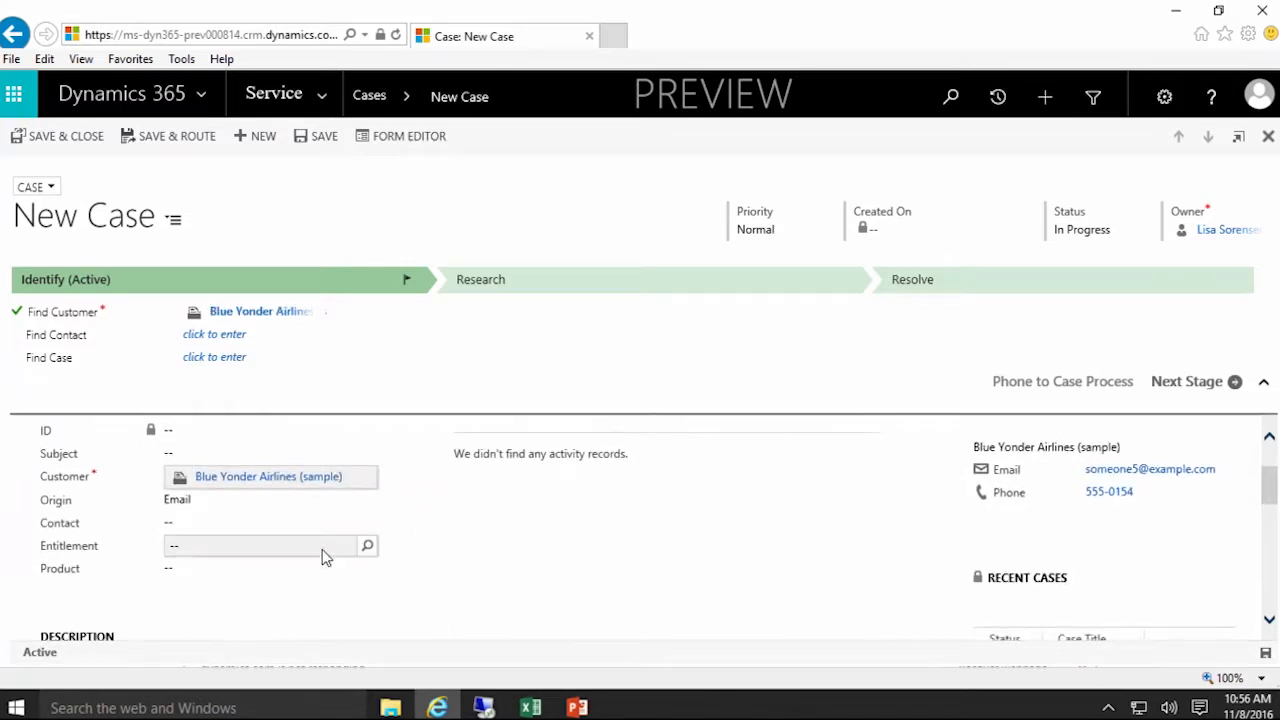
left_click(322, 549)
left_click(368, 546)
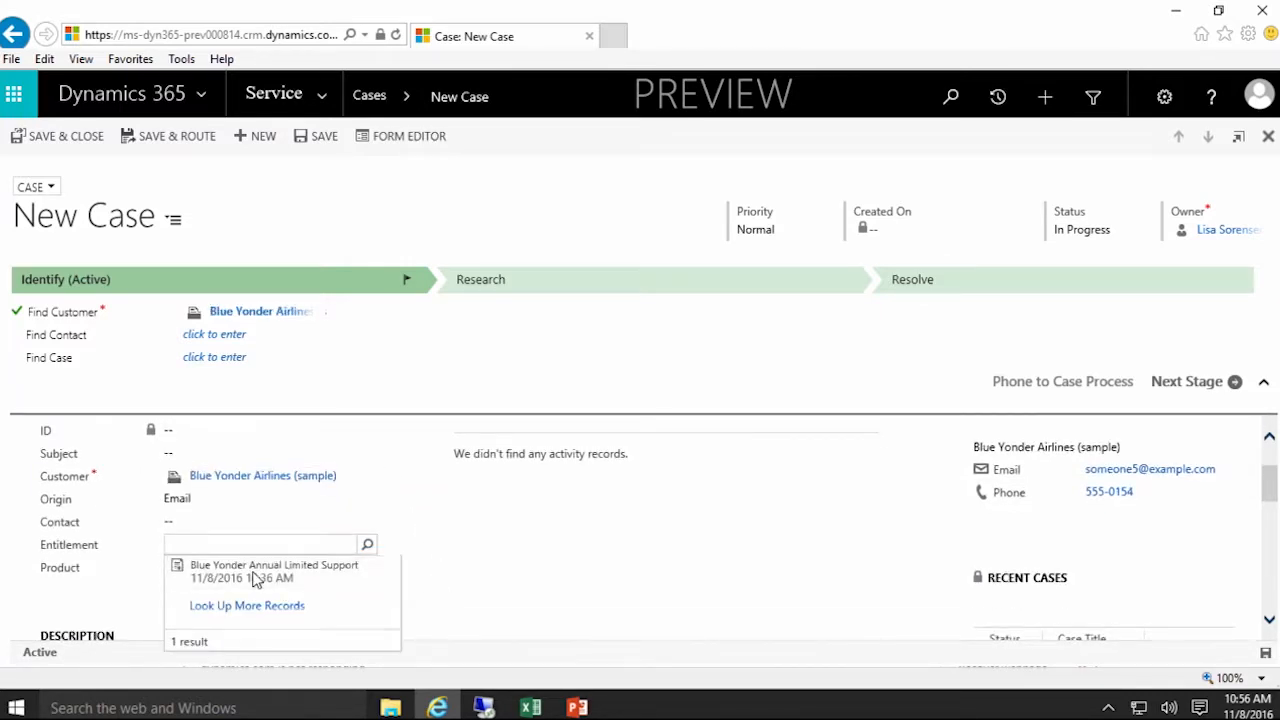
left_click(334, 574)
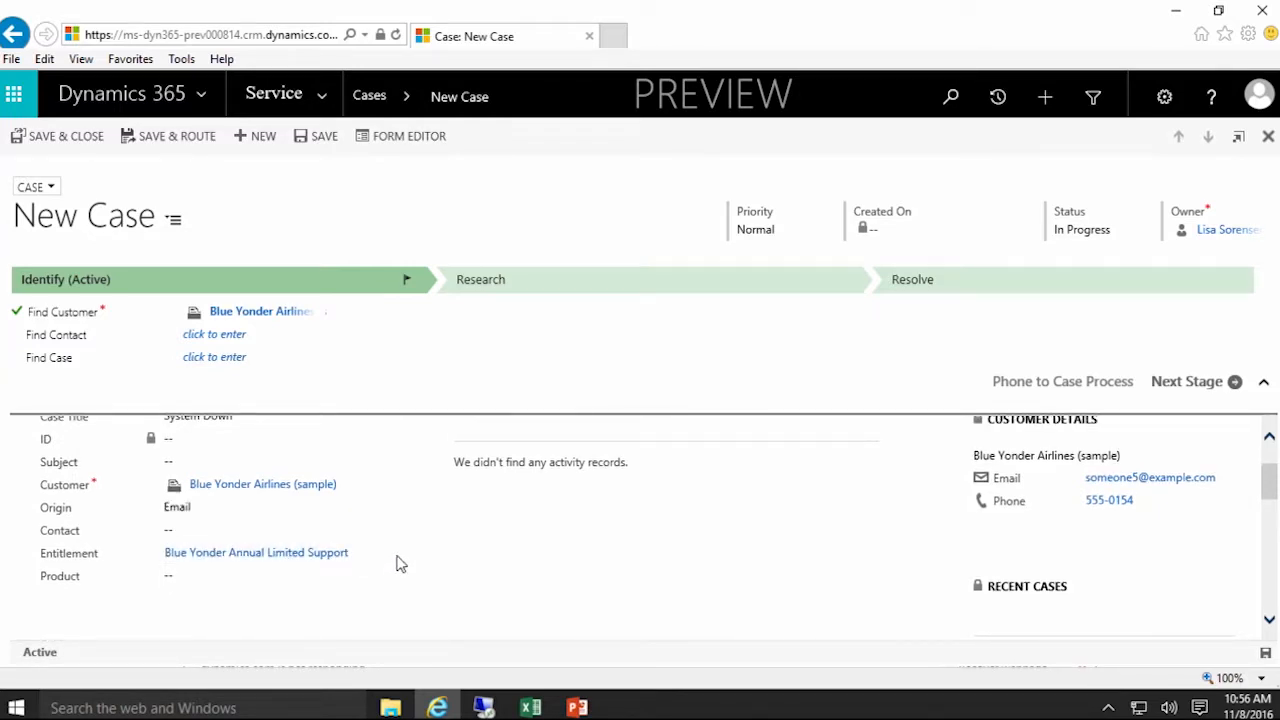
scroll(397, 563, "down", 1)
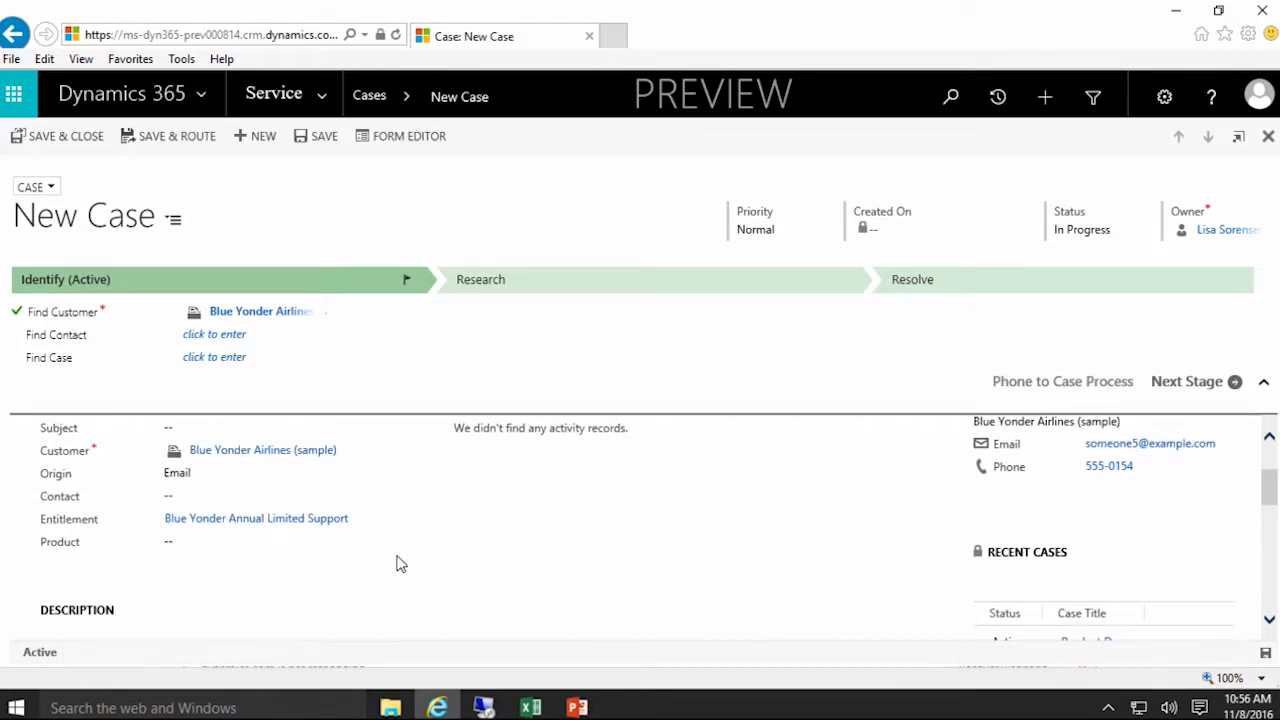
scroll(397, 563, "up", 3)
left_click(318, 142)
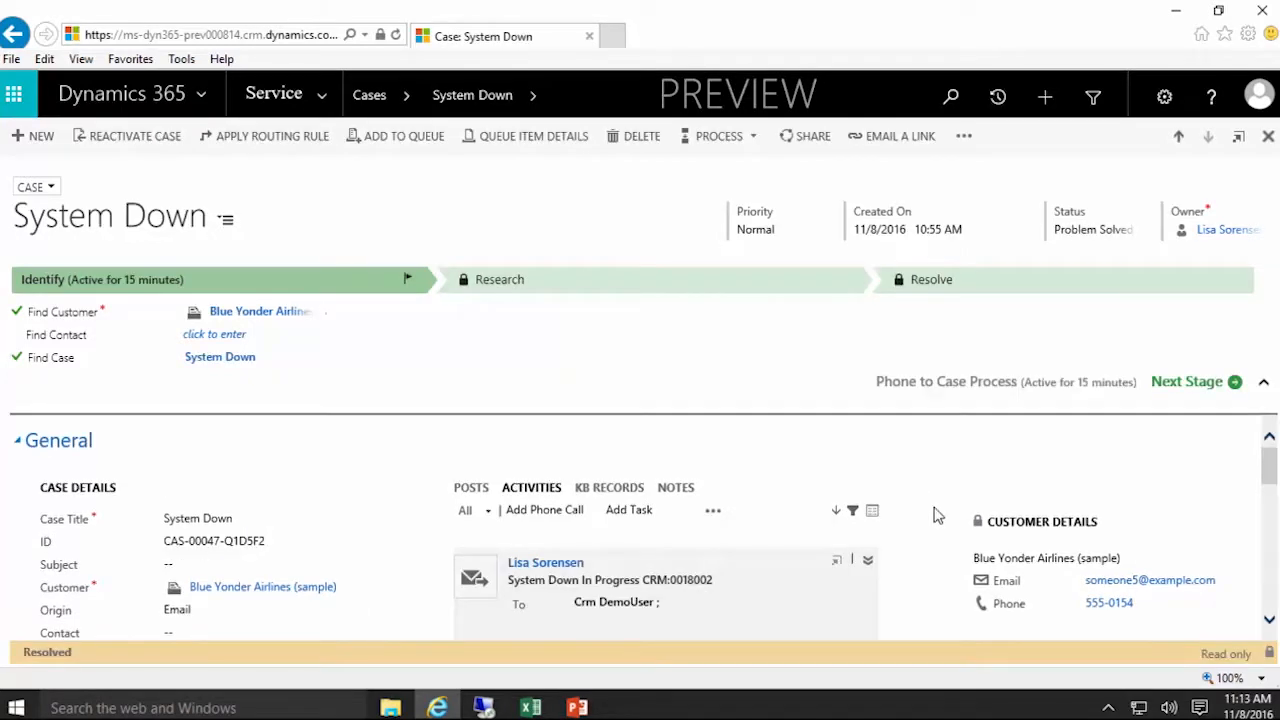
Examine the remaining terms and status of the entitlement listed on the resolved System Down case.
scroll(937, 560, "down", 3)
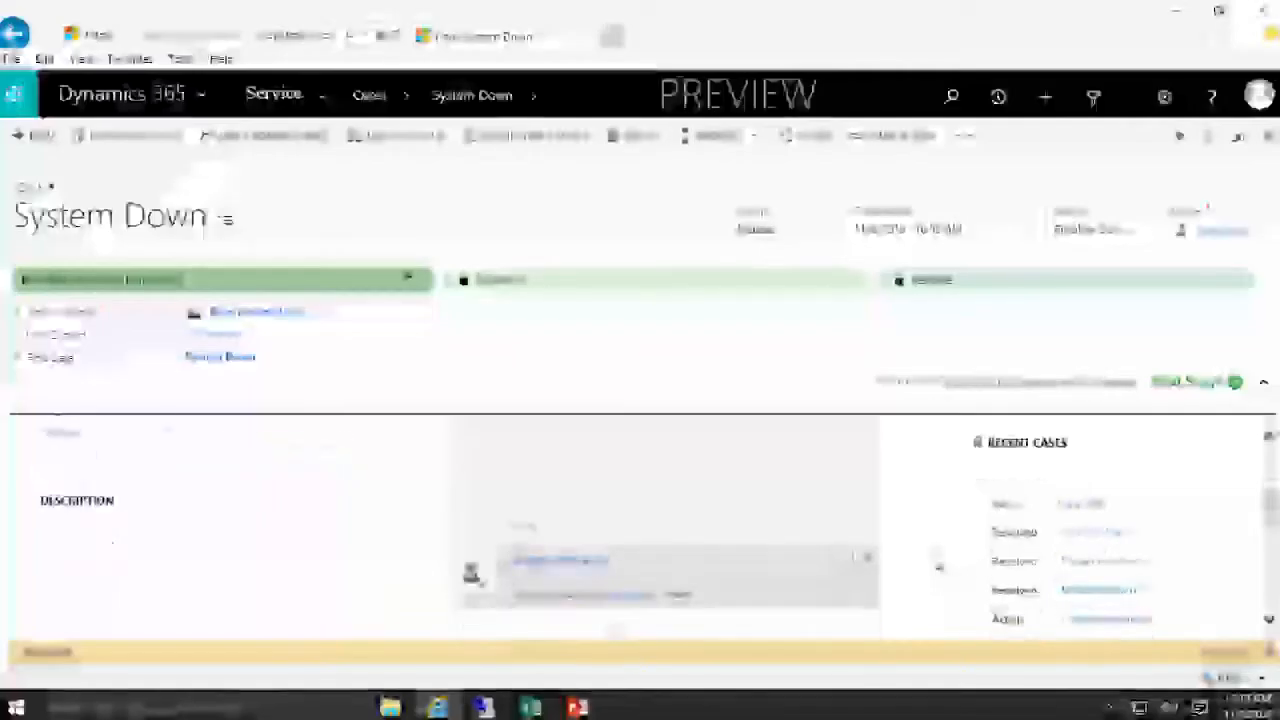
scroll(937, 563, "down", 5)
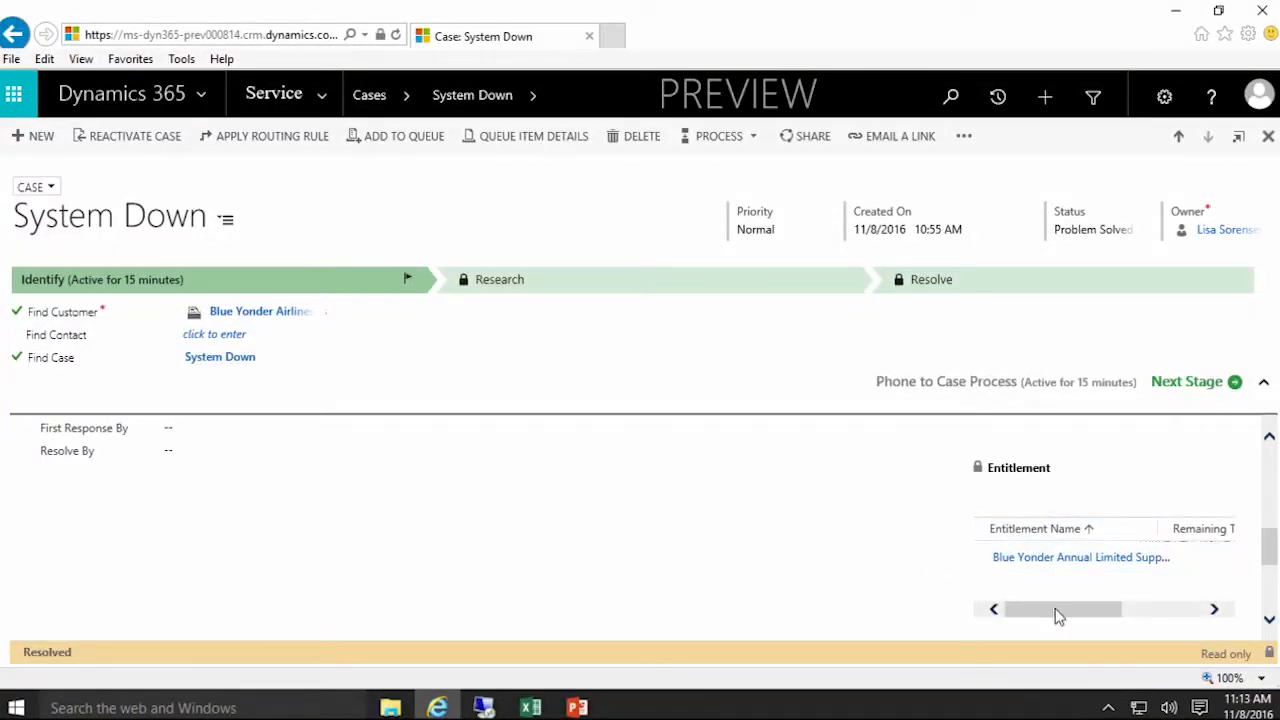
left_click_drag(1058, 615, 1157, 620)
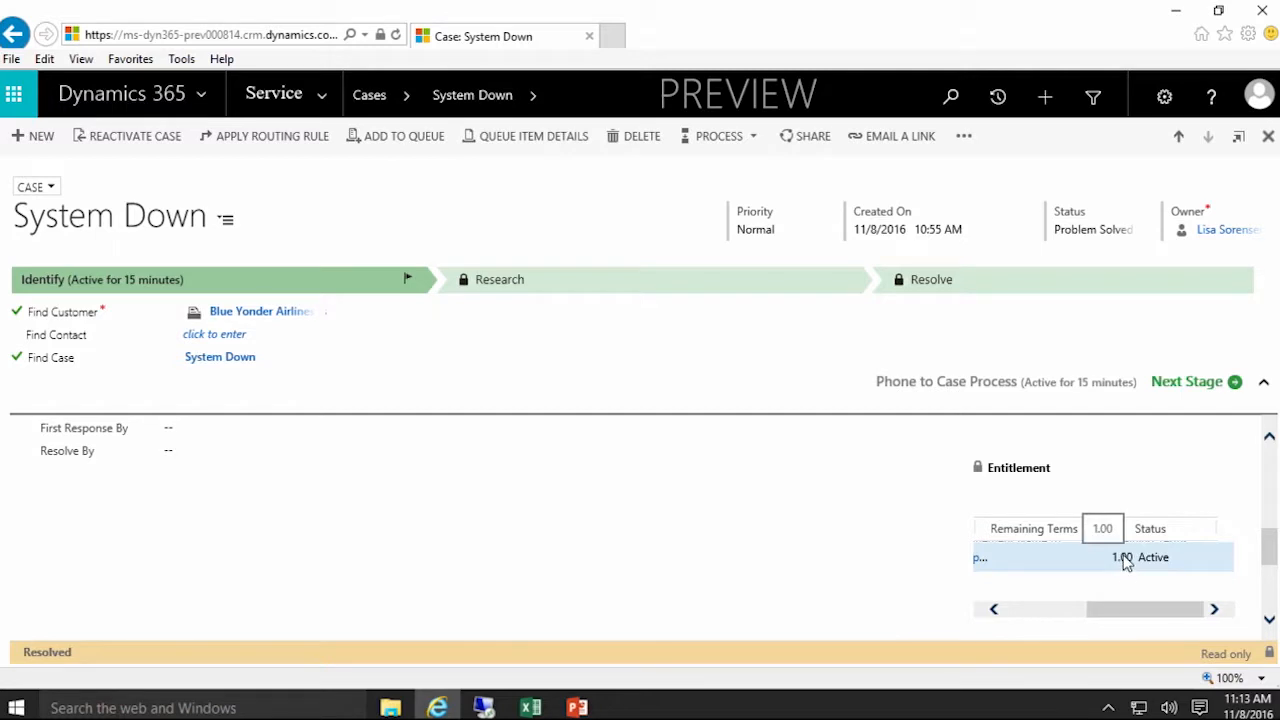
left_click_drag(1124, 612, 1023, 623)
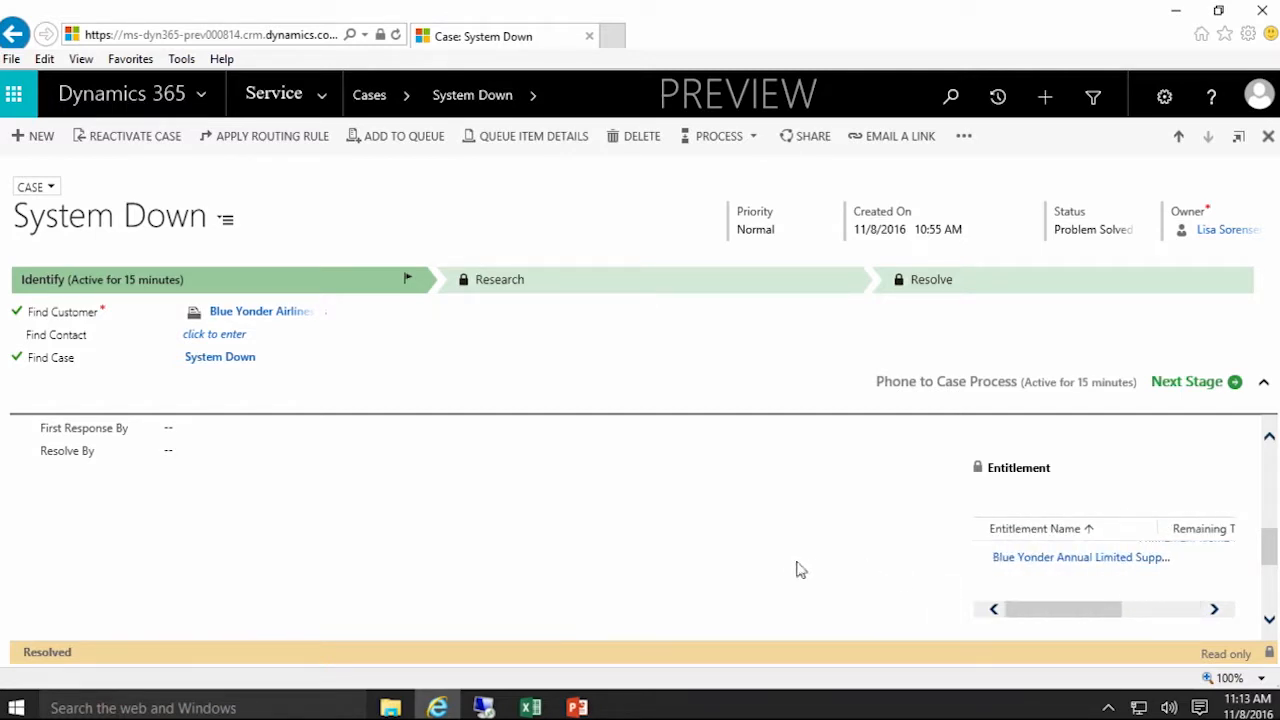
scroll(814, 566, "down", 1)
scroll(795, 570, "up", 5)
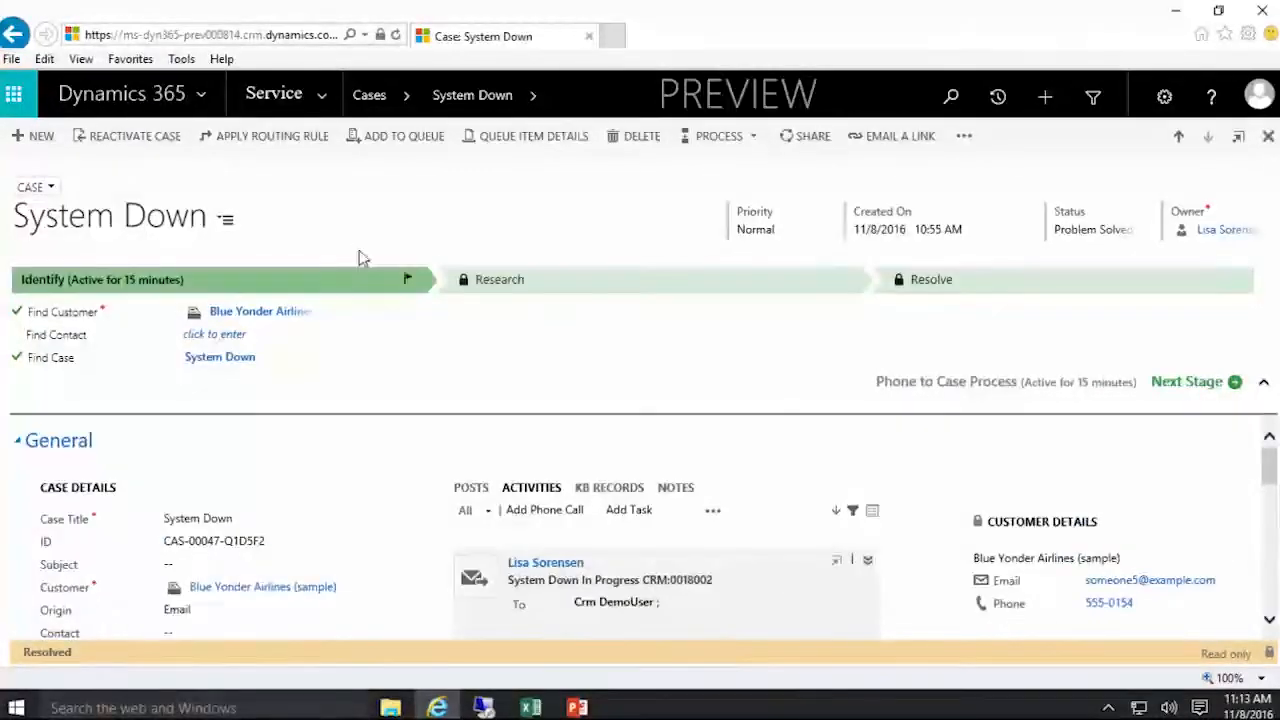
Reactivate the resolved System Down case and check the remaining terms and status of its entitlement.
left_click(123, 136)
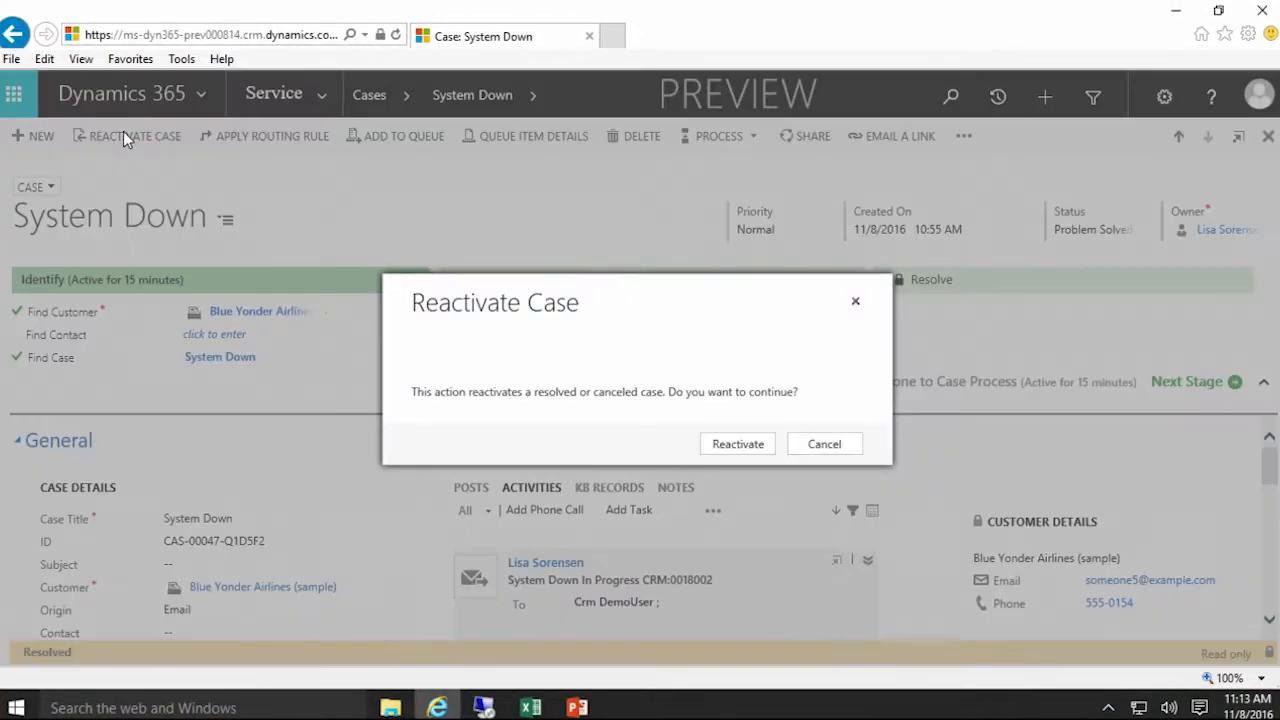
left_click(738, 444)
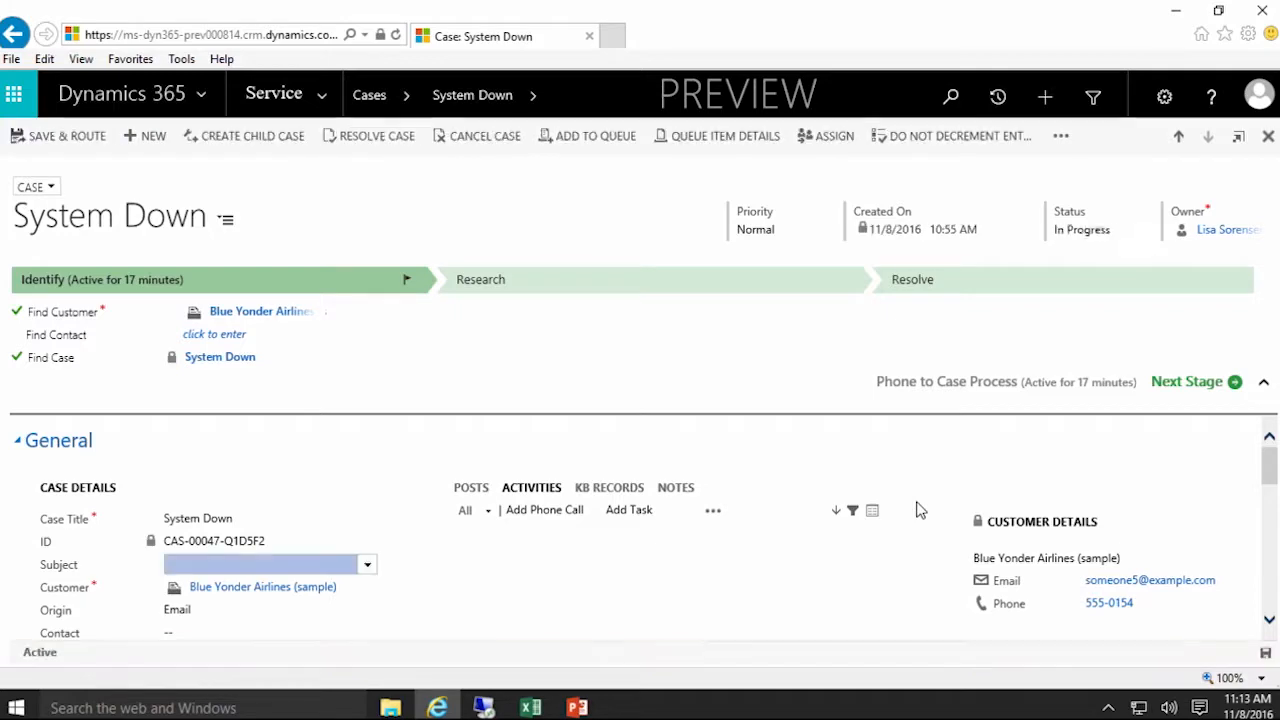
scroll(940, 580, "down", 10)
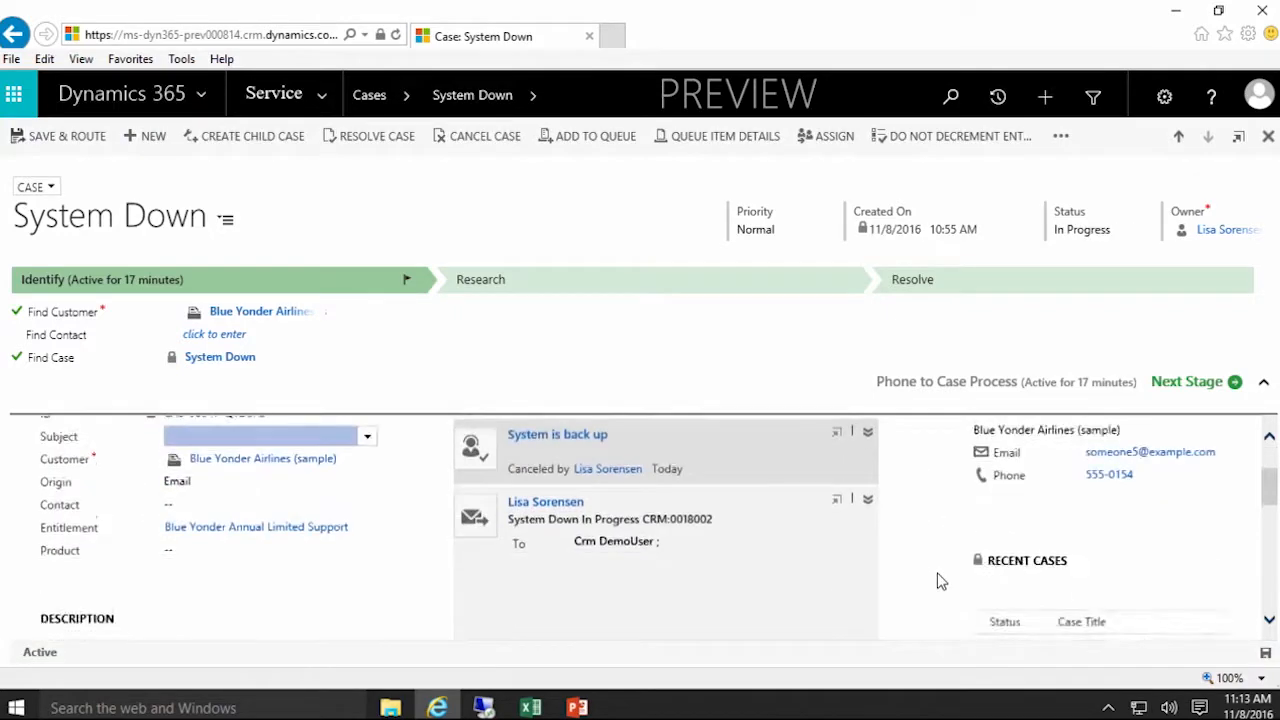
left_click_drag(1037, 630, 1117, 640)
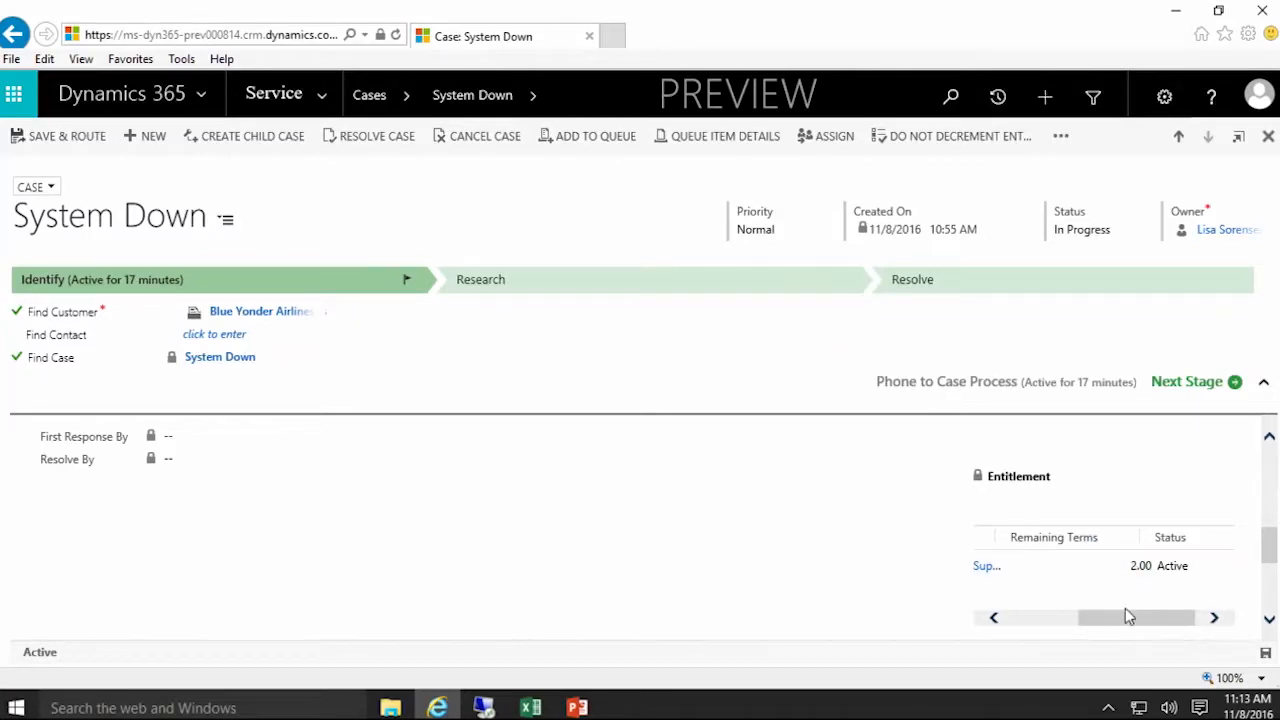
left_click_drag(1130, 622, 1023, 616)
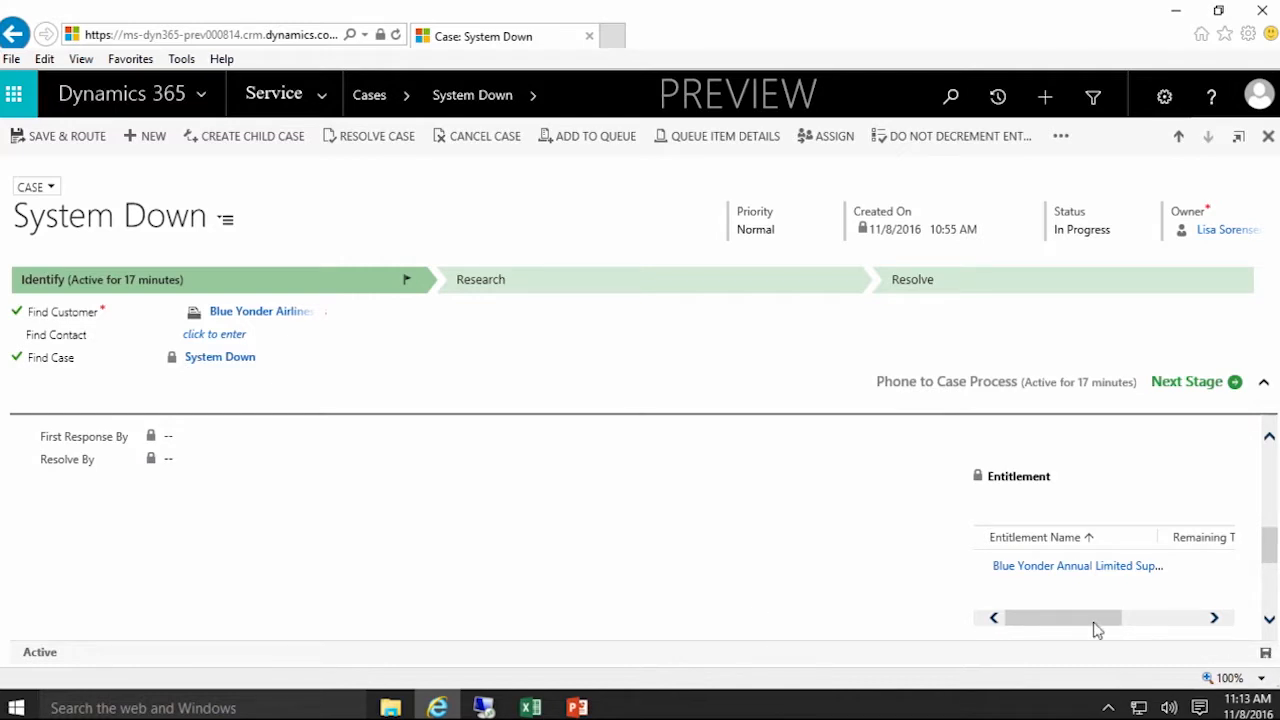
Resolve the System Down case as Problem Solved with the resolution "System is back up" and 1 minute of billable time.
left_click(360, 136)
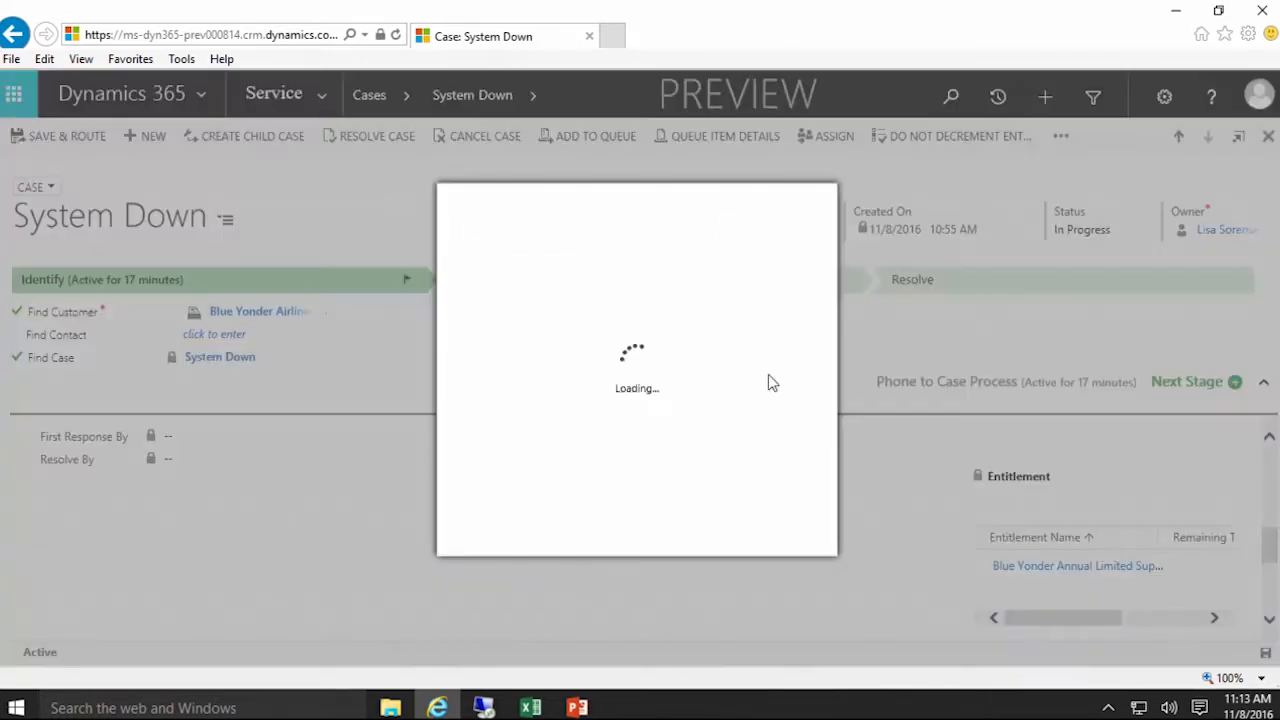
left_click(716, 297)
left_click(703, 323)
type("System is back up")
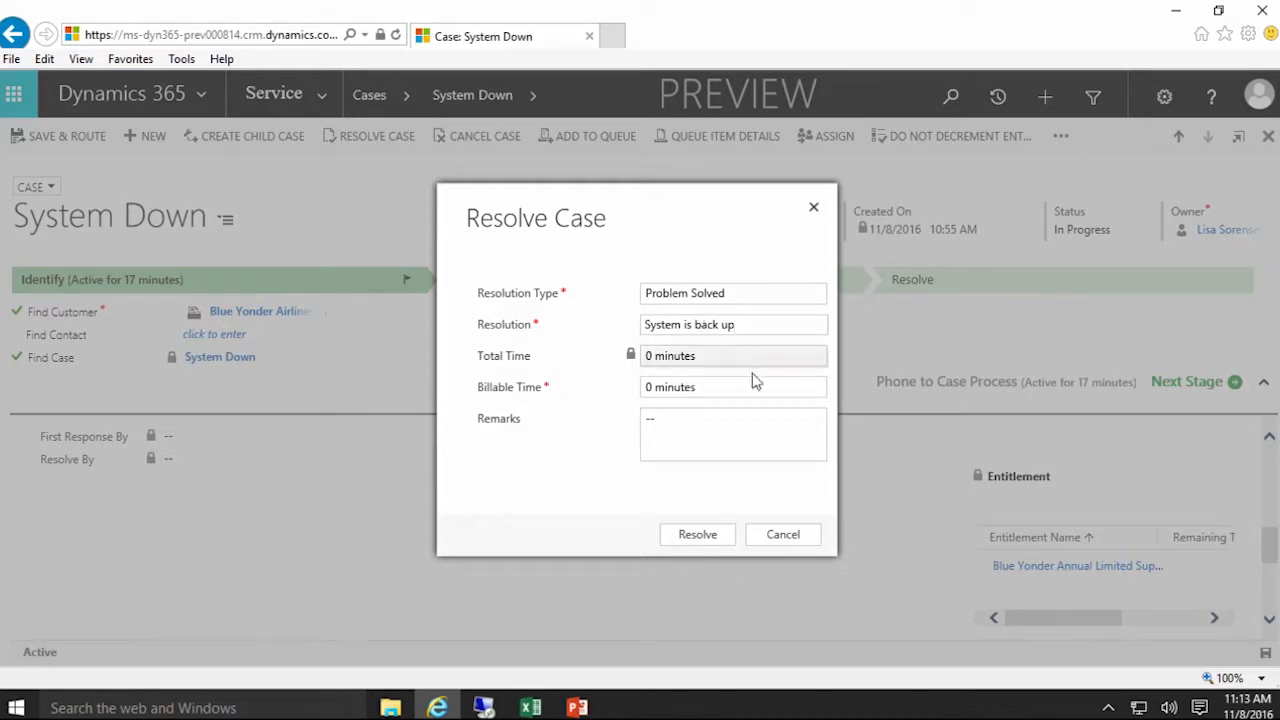
left_click(750, 391)
left_click(816, 390)
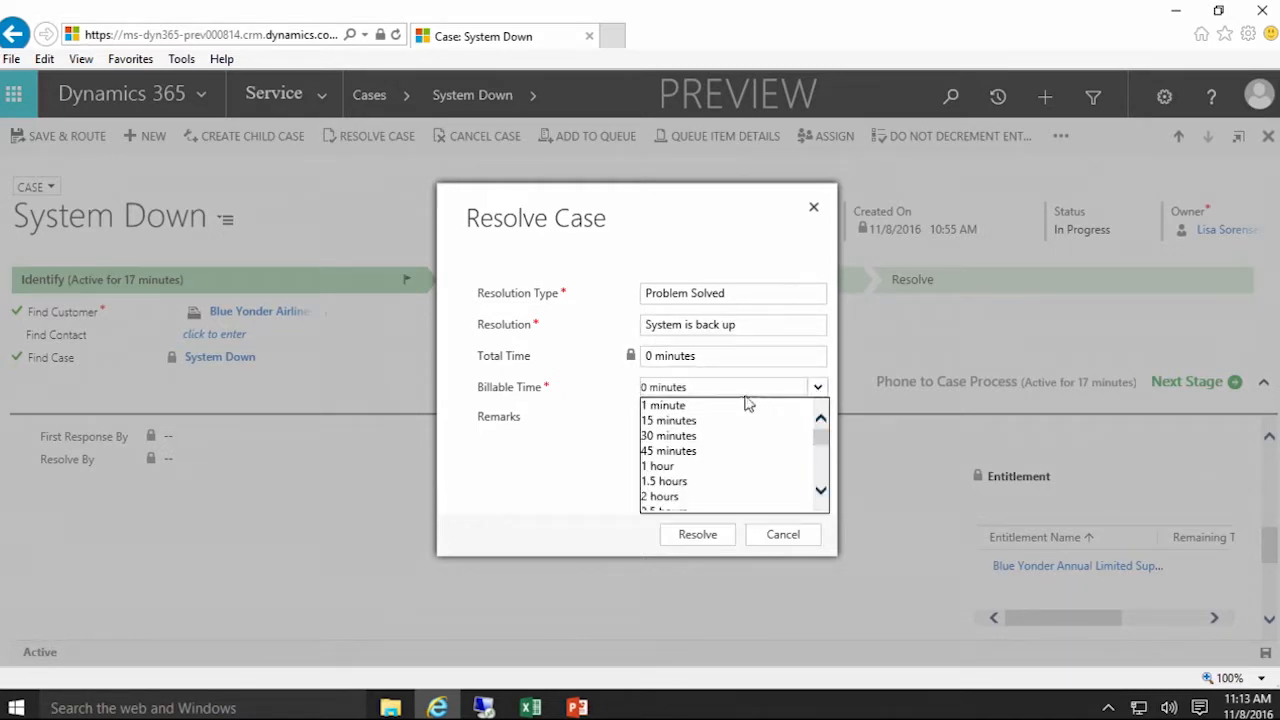
left_click(694, 408)
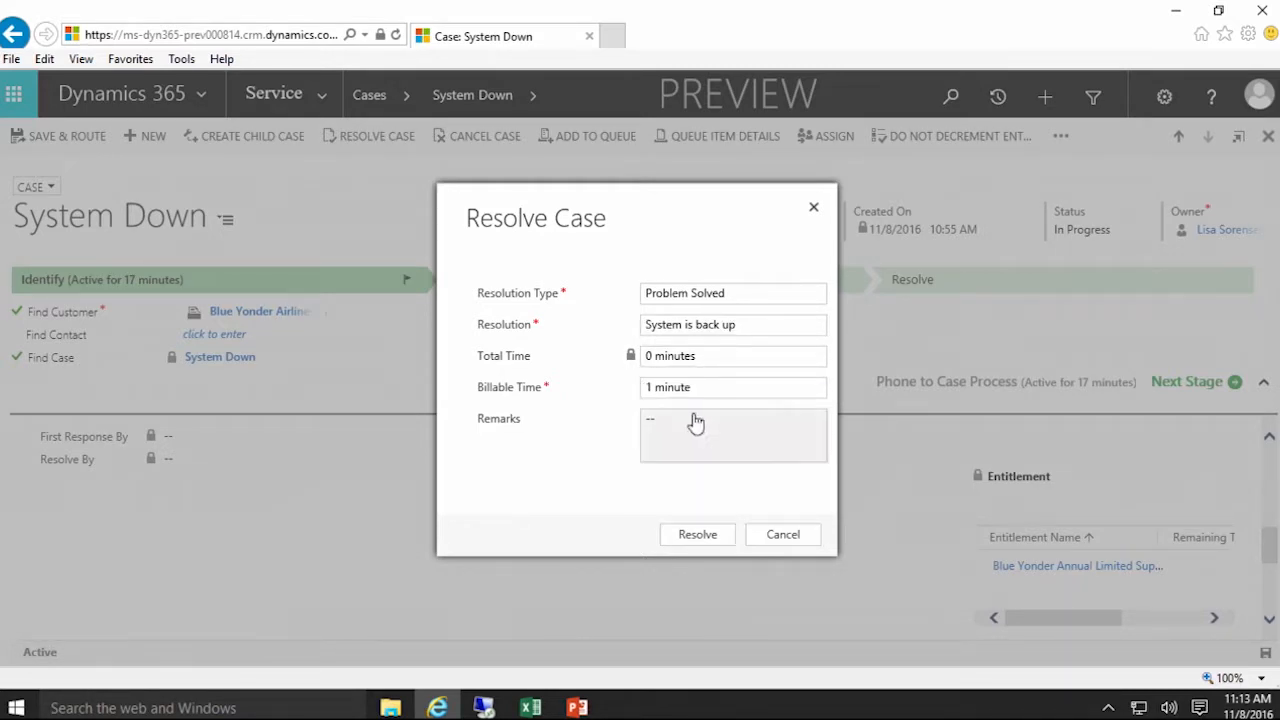
left_click(698, 536)
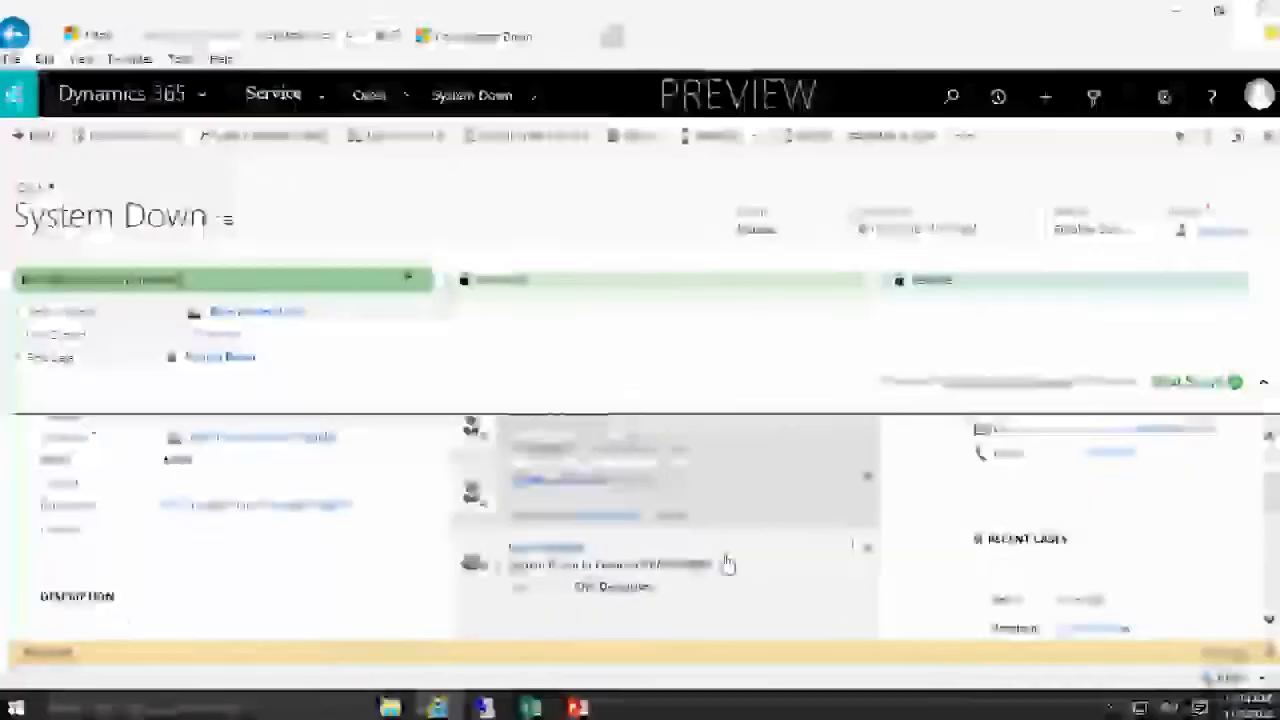
Review the Entitlement section of the resolved System Down case, and close the record to return to the case list.
scroll(831, 560, "down", 1)
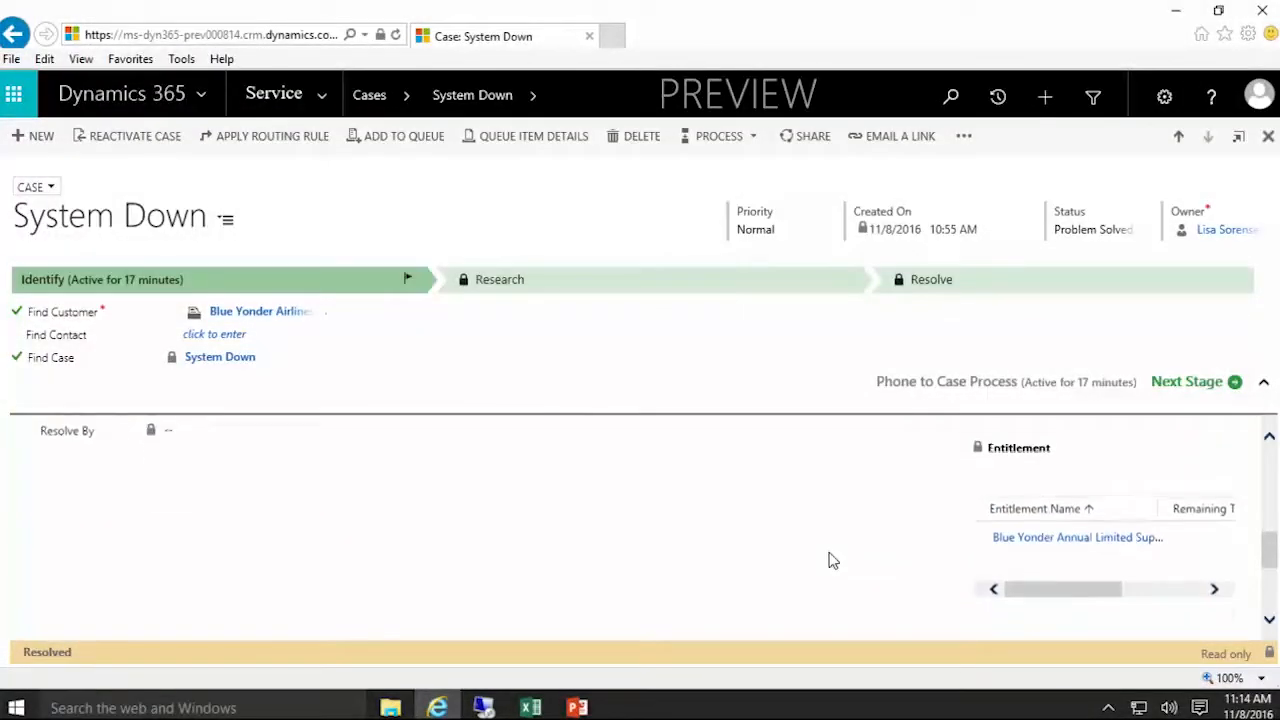
left_click_drag(1034, 586, 857, 549)
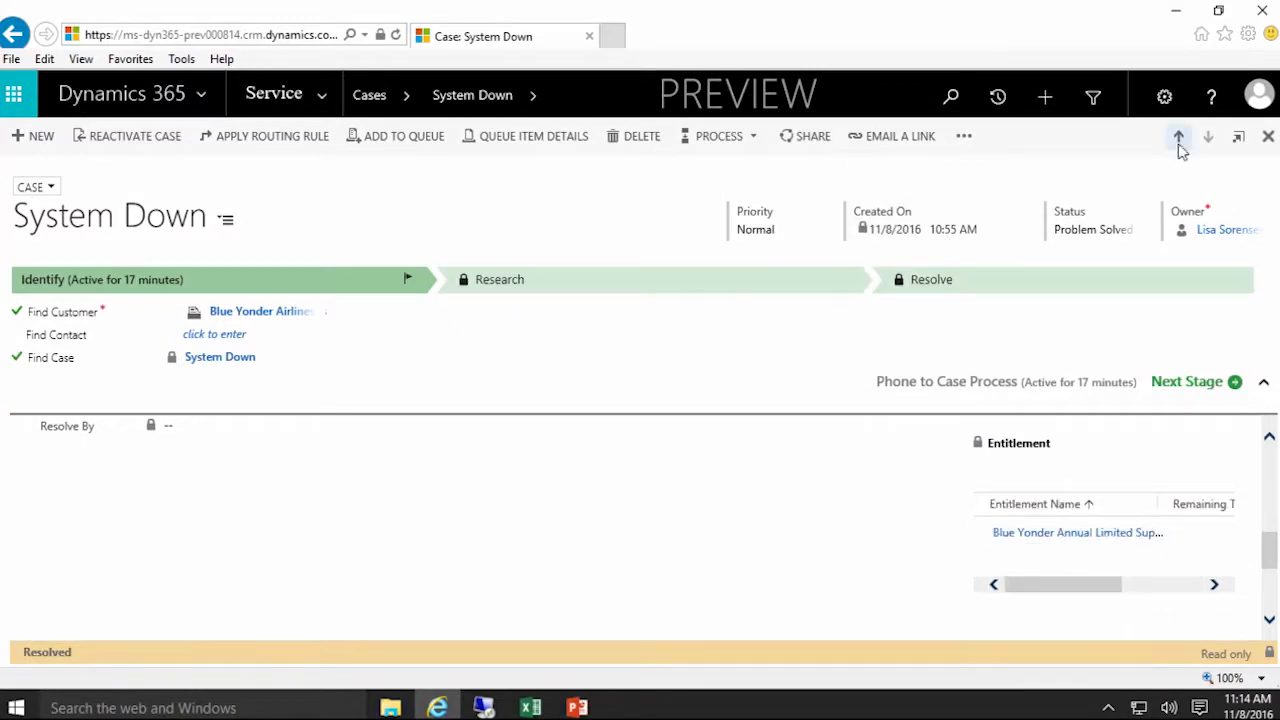
left_click(1268, 136)
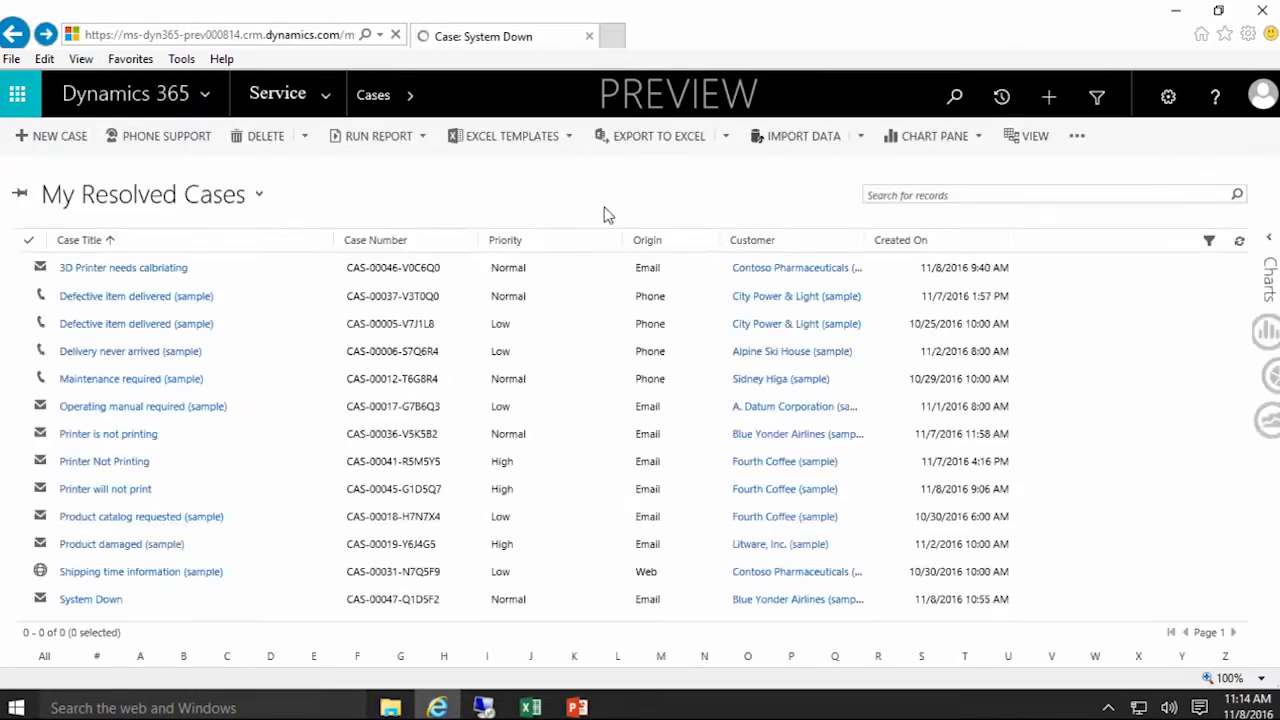
Start a new case for Blue Yonder Airlines (sample) titled "Printer Issues" with the case type Problem.
left_click(1049, 96)
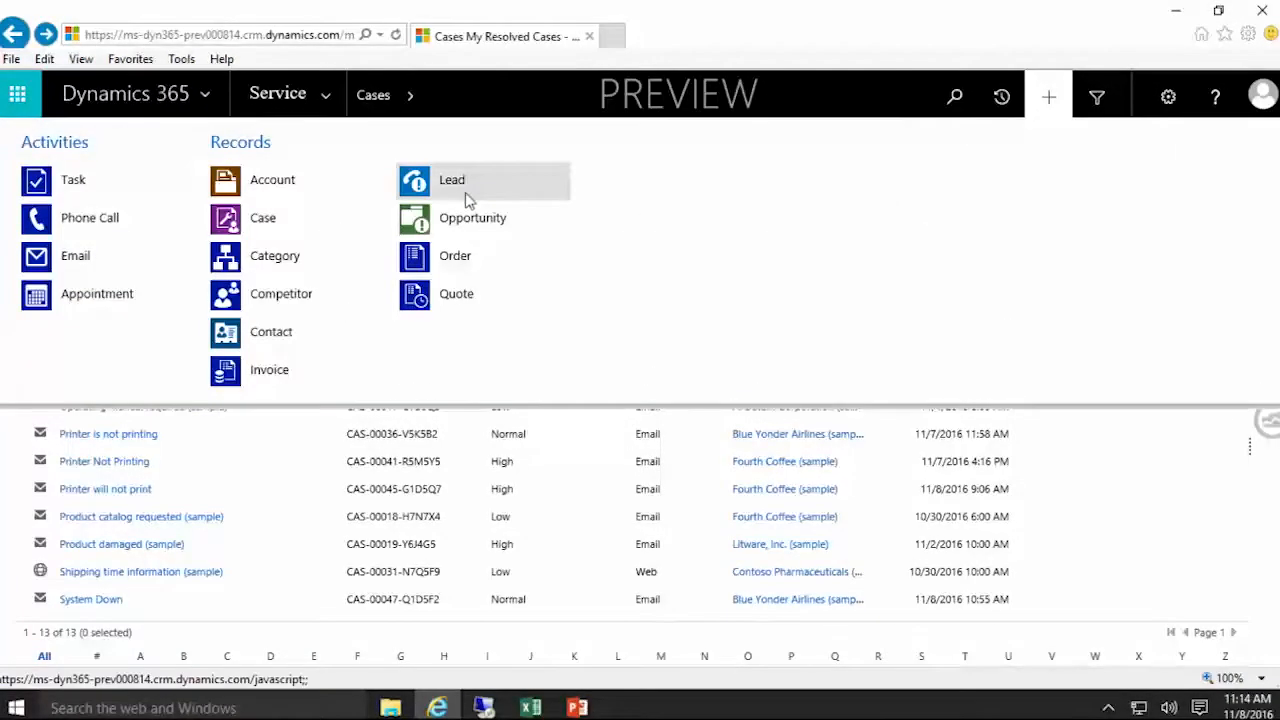
left_click(274, 218)
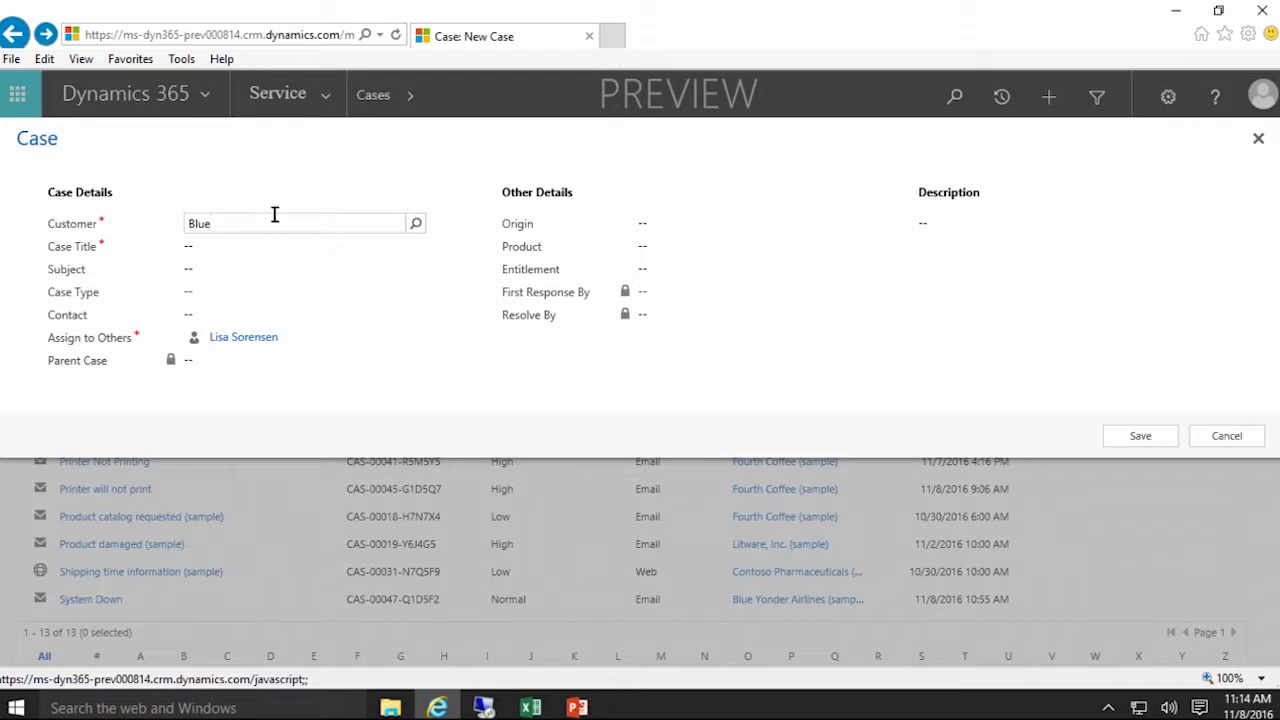
left_click(276, 250)
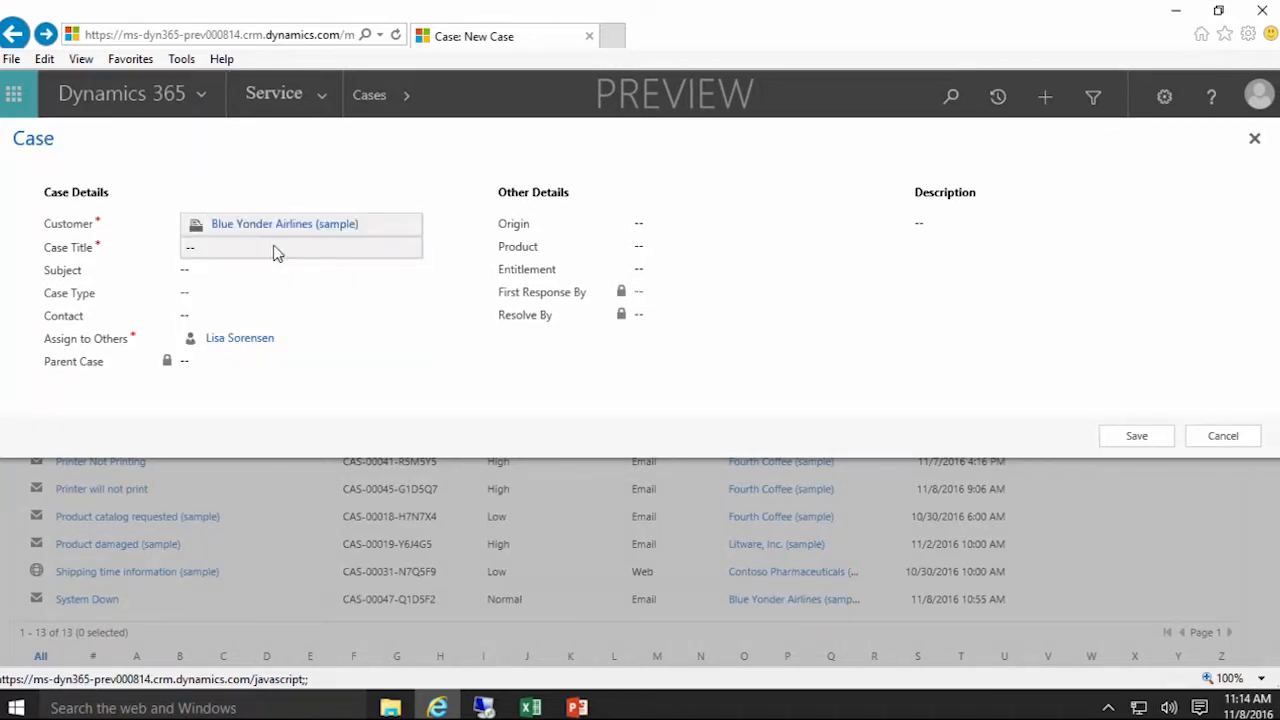
left_click(250, 252)
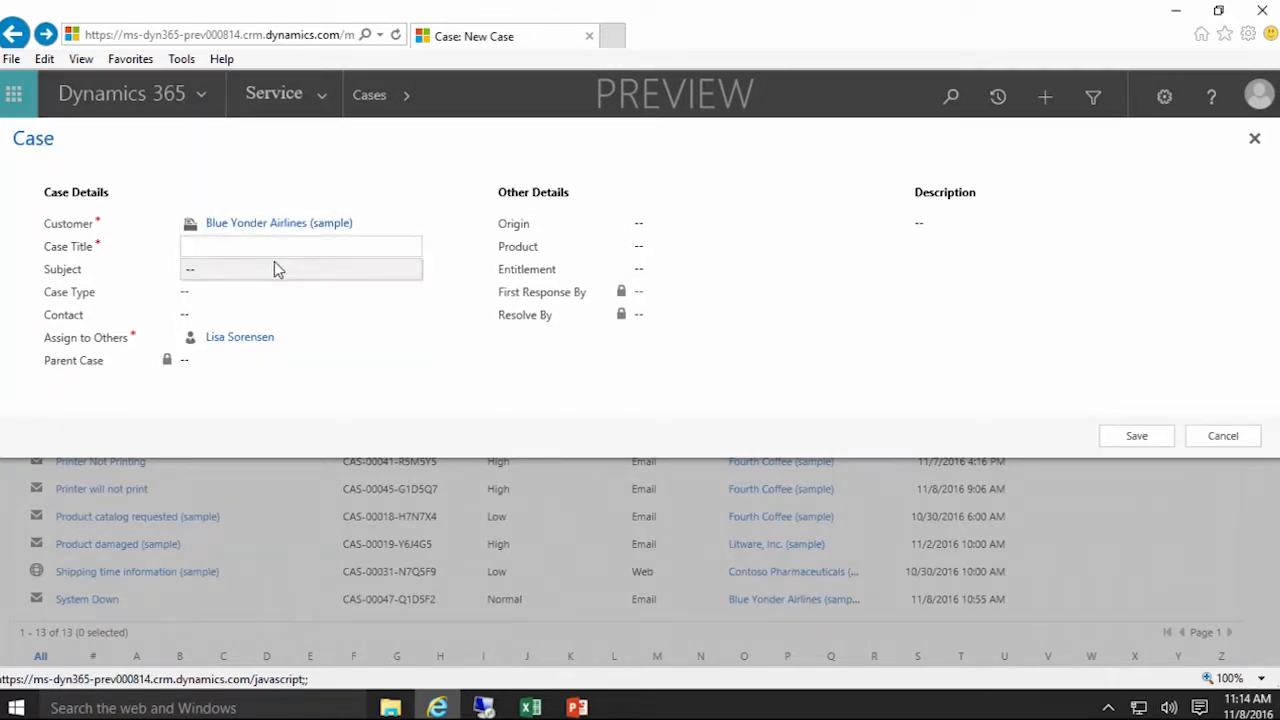
type("Printer Issues")
left_click(288, 294)
left_click(254, 323)
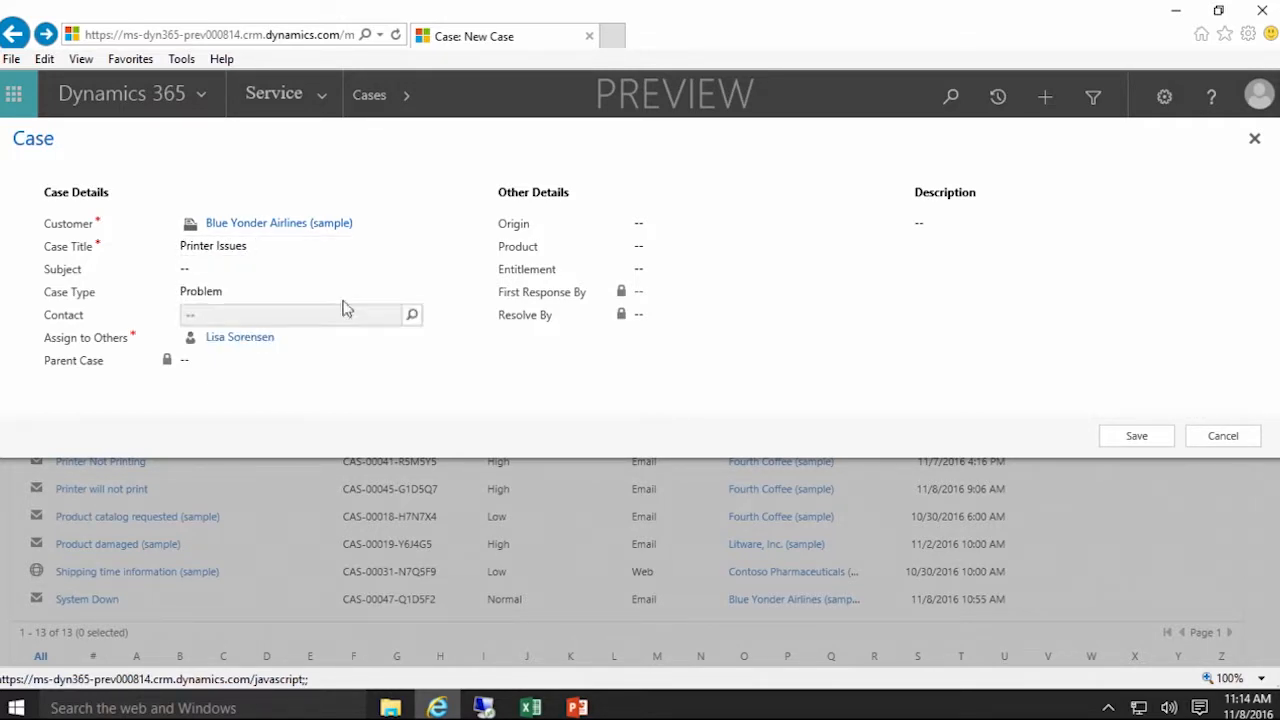
Assign the Blue Yonder Annual Limited Support entitlement to the new case and save it.
left_click(689, 271)
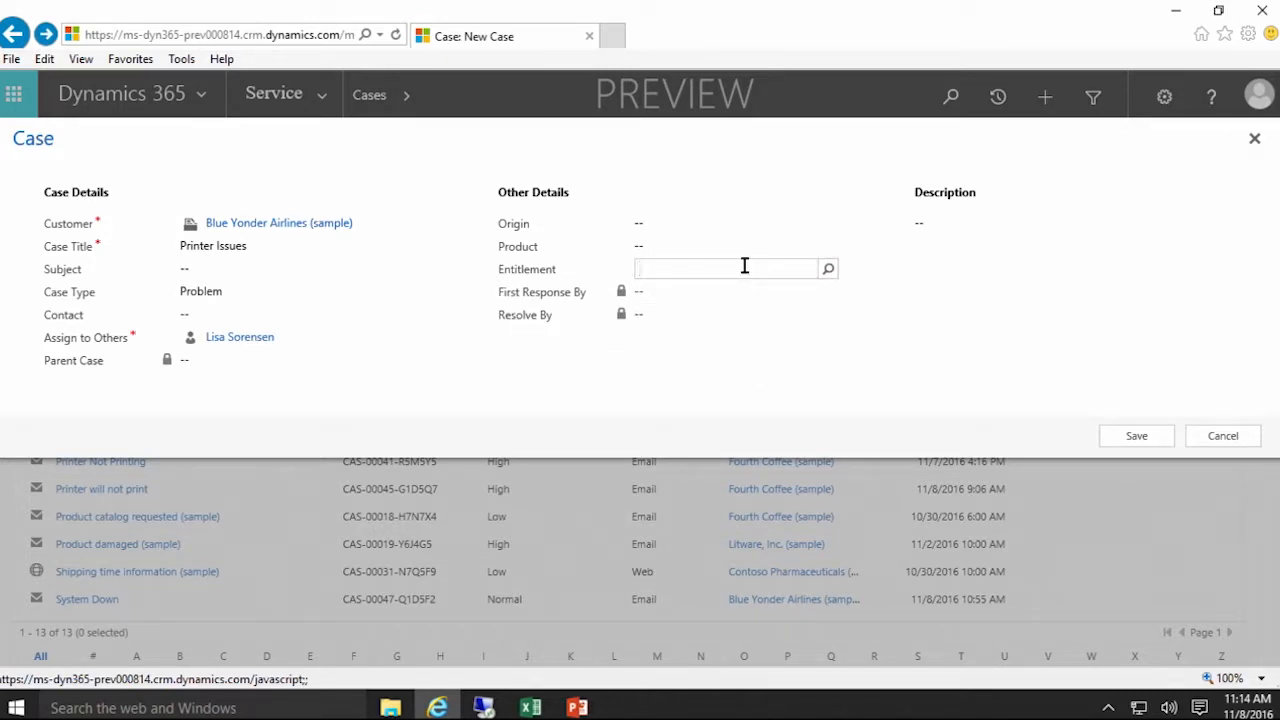
left_click(829, 275)
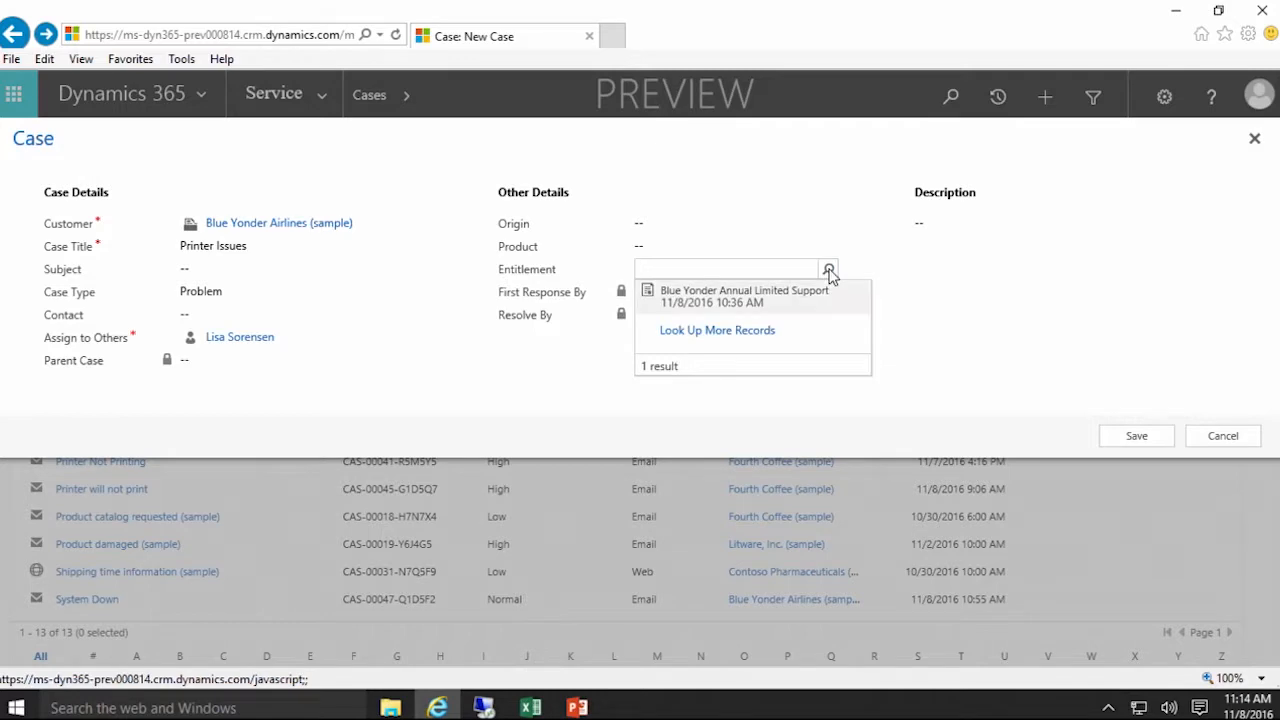
left_click(795, 297)
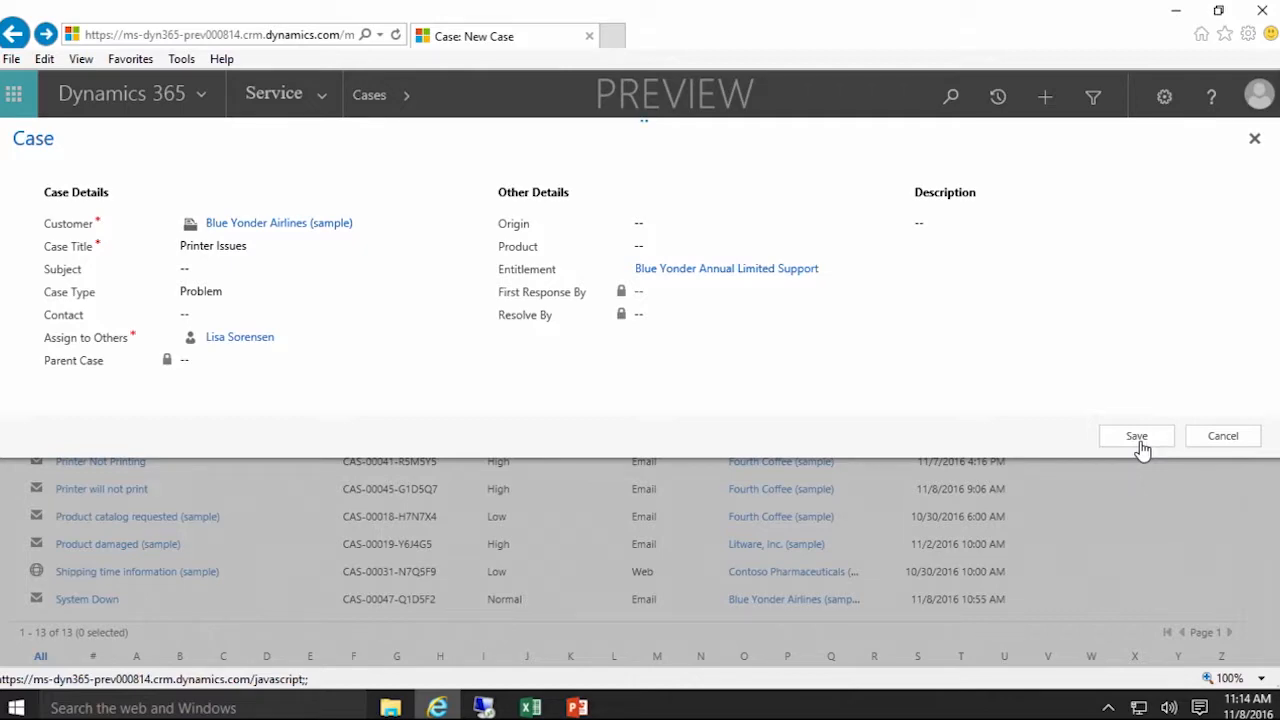
left_click(1140, 443)
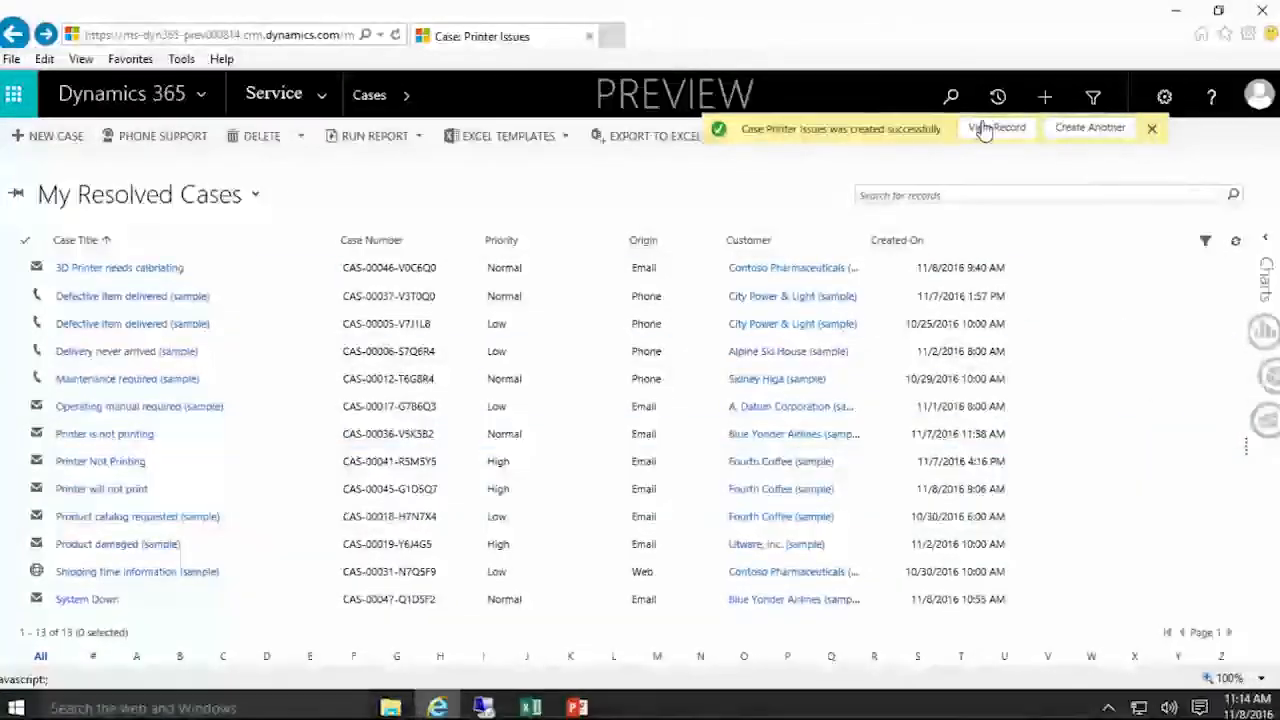
Open the newly created Printer Issues case and examine the remaining terms and status of its entitlement.
left_click(993, 128)
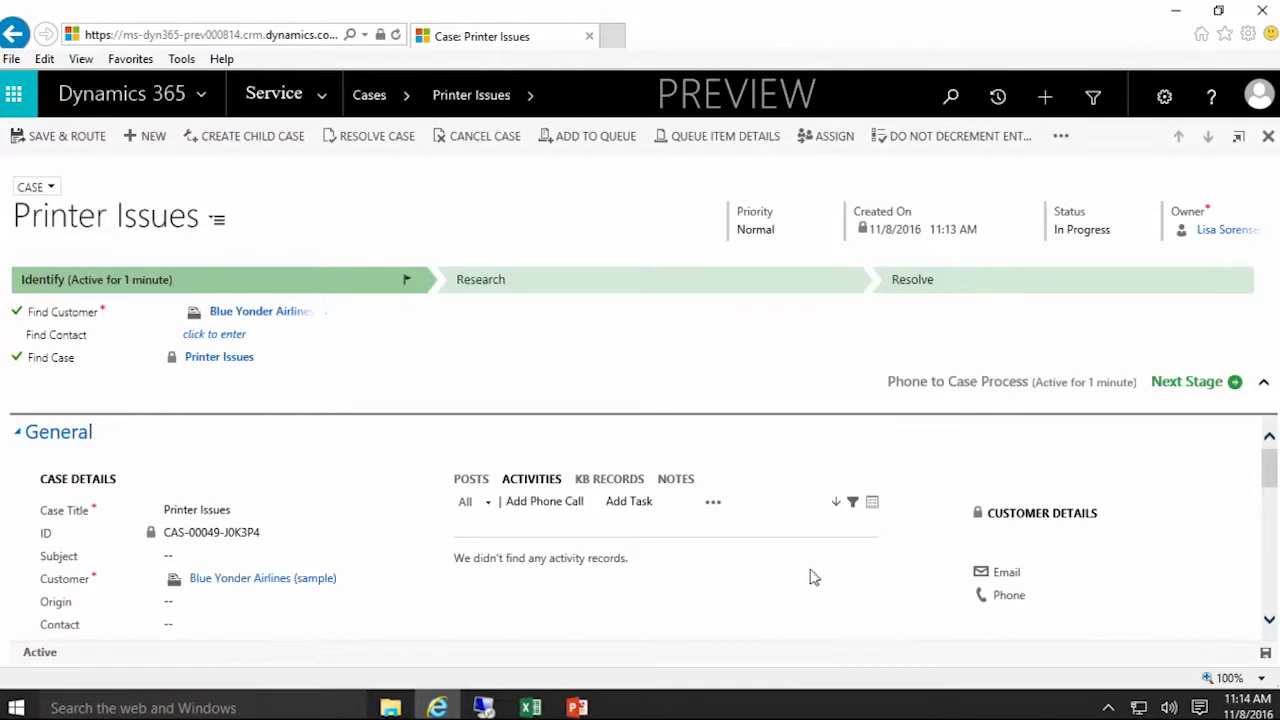
scroll(818, 570, "down", 6)
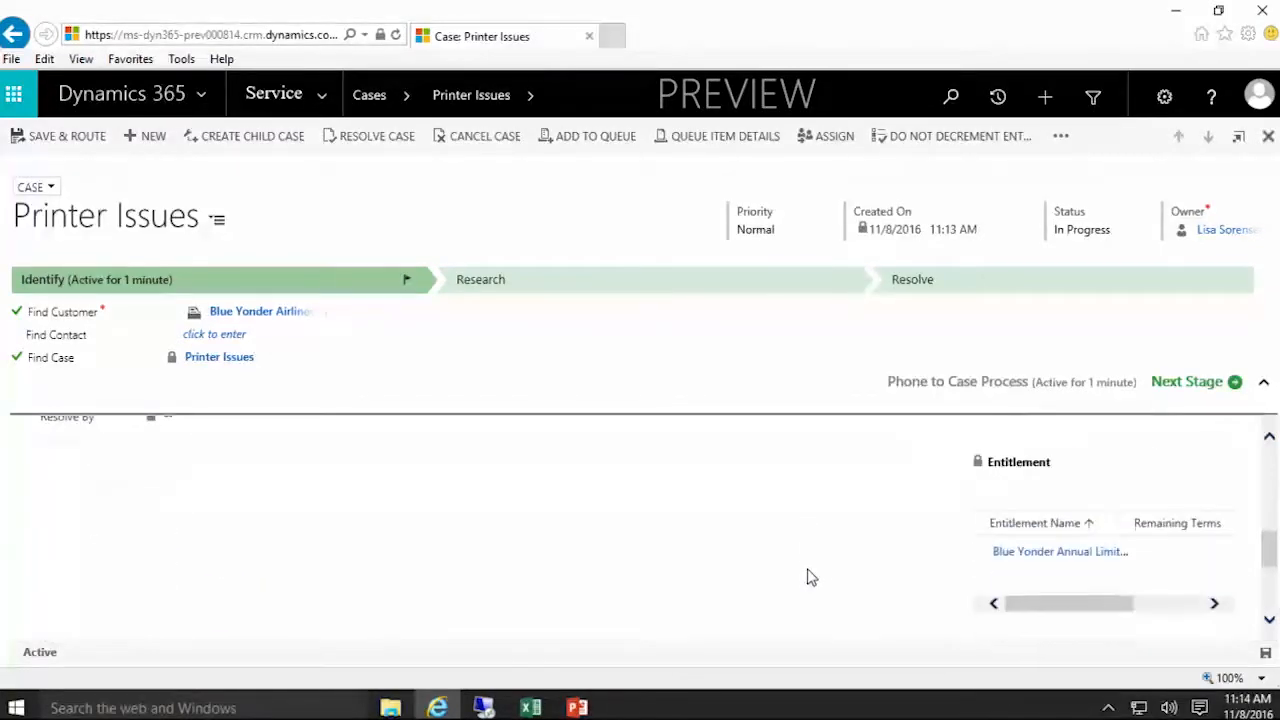
mouse_move(1066, 606)
left_mouse_down()
mouse_move(1138, 610)
mouse_move(1060, 606)
left_mouse_up()
scroll(850, 562, "down", 2)
scroll(850, 562, "up", 4)
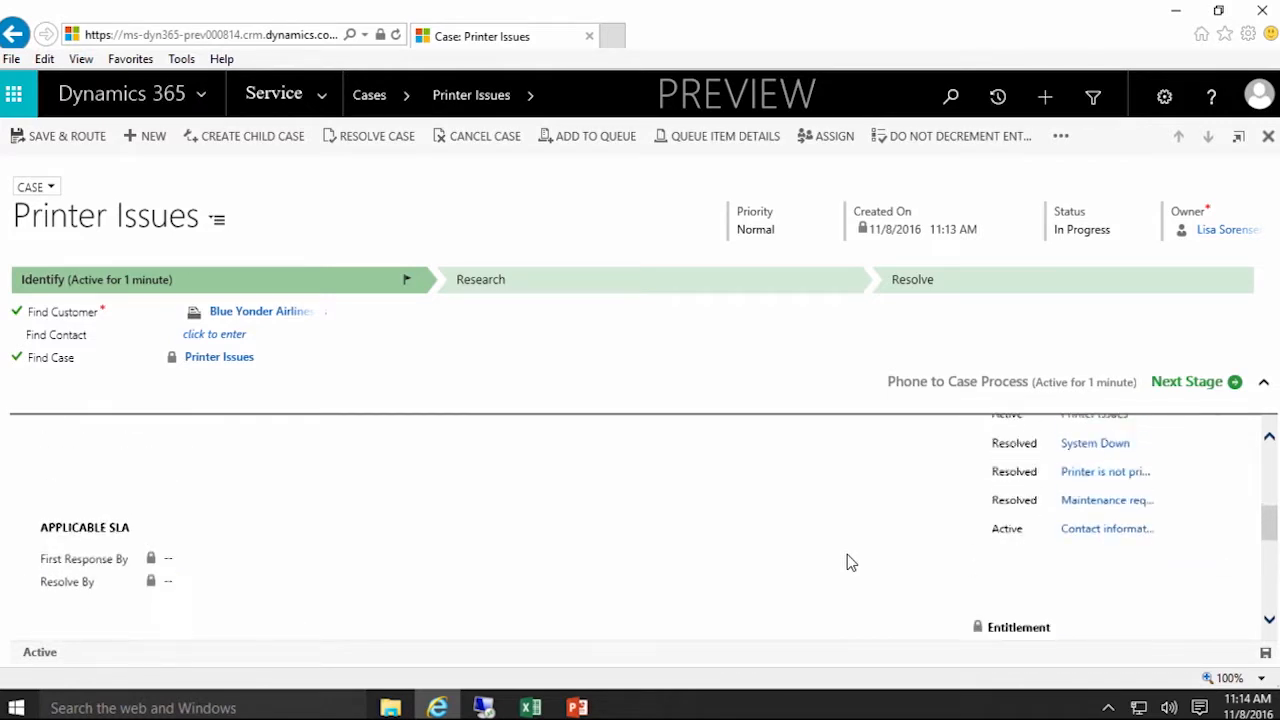
scroll(847, 562, "down", 3)
scroll(847, 562, "up", 2)
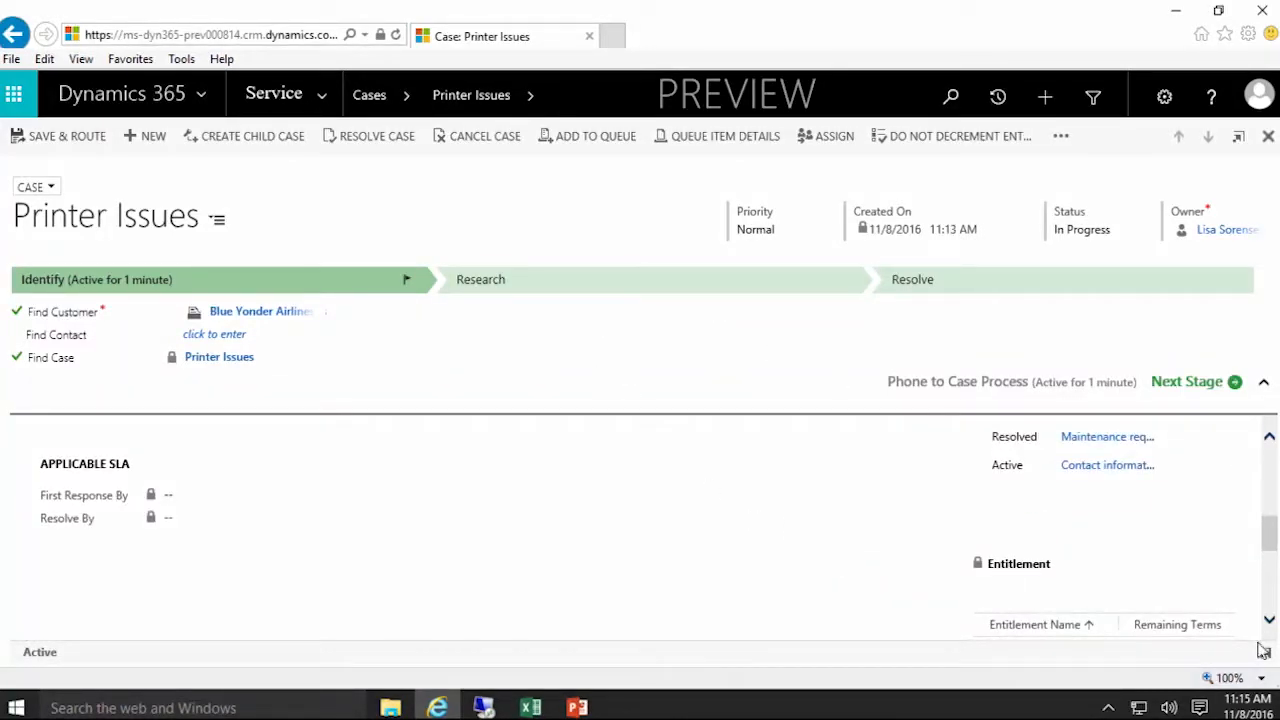
scroll(733, 530, "down", 1)
scroll(760, 549, "up", 3)
scroll(760, 549, "down", 3)
left_click_drag(1037, 634, 963, 620)
scroll(823, 574, "down", 1)
scroll(823, 574, "up", 2)
scroll(823, 574, "up", 5)
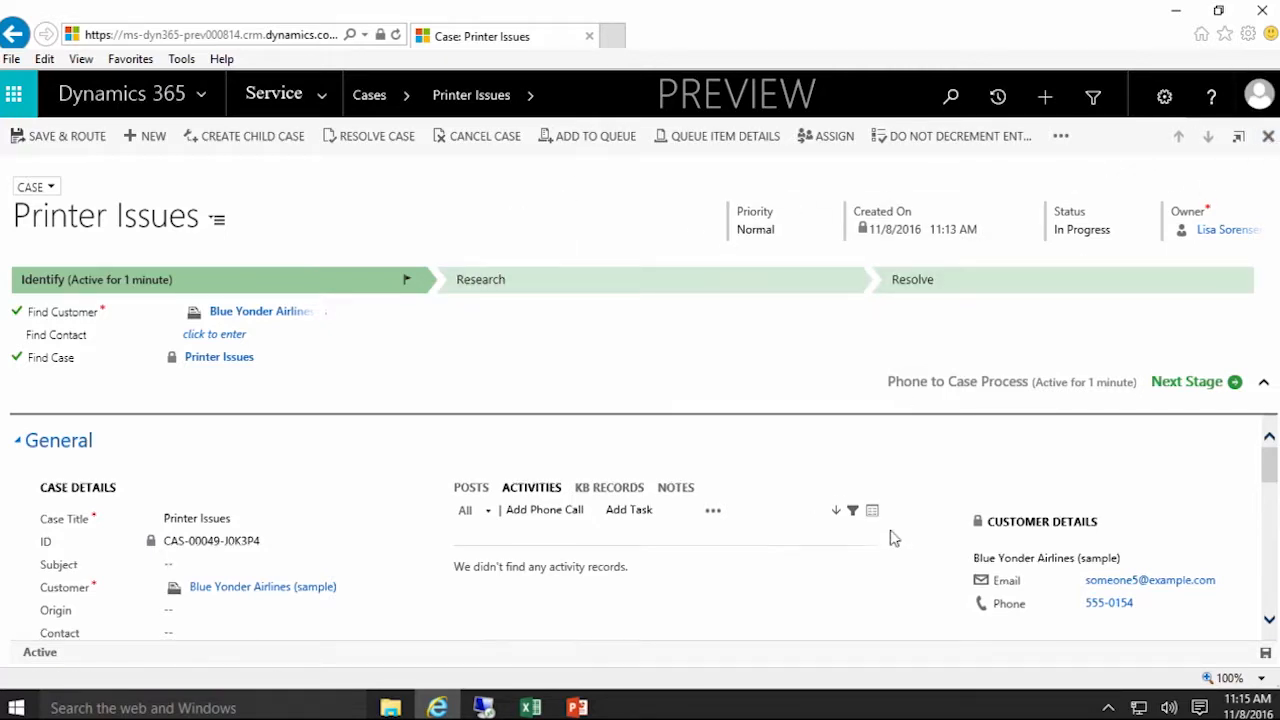
scroll(907, 551, "down", 3)
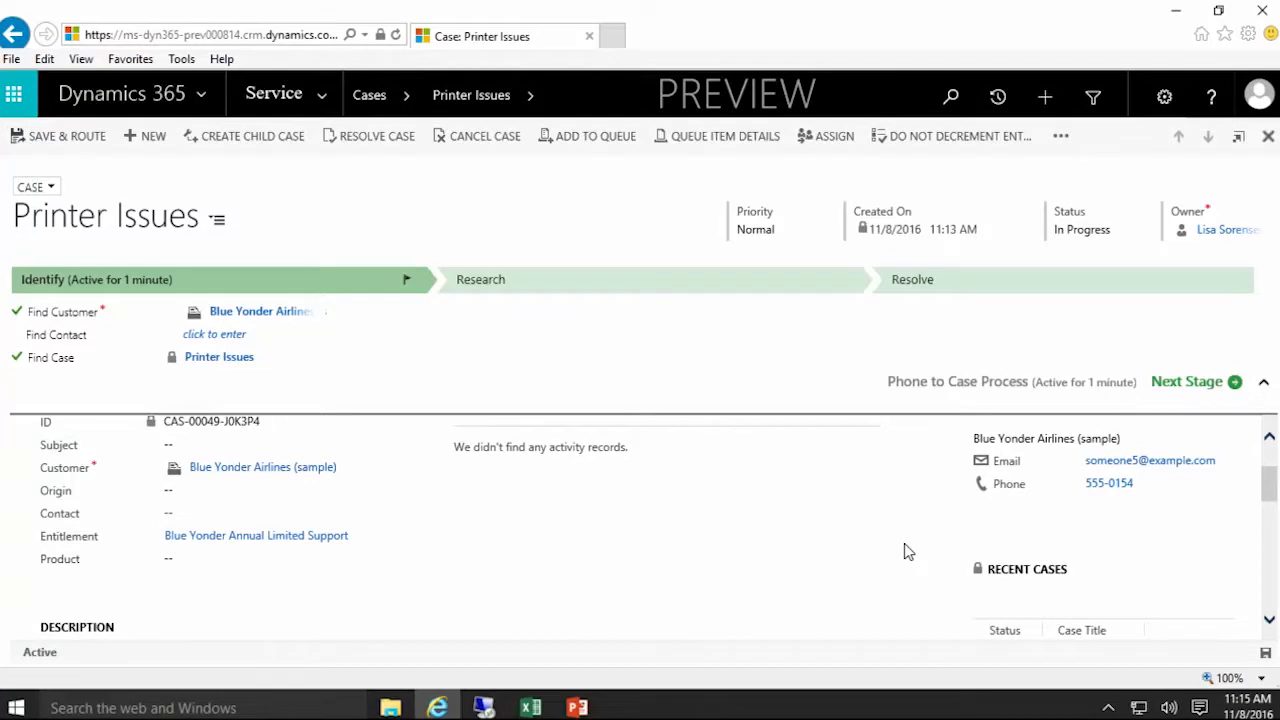
scroll(906, 551, "down", 10)
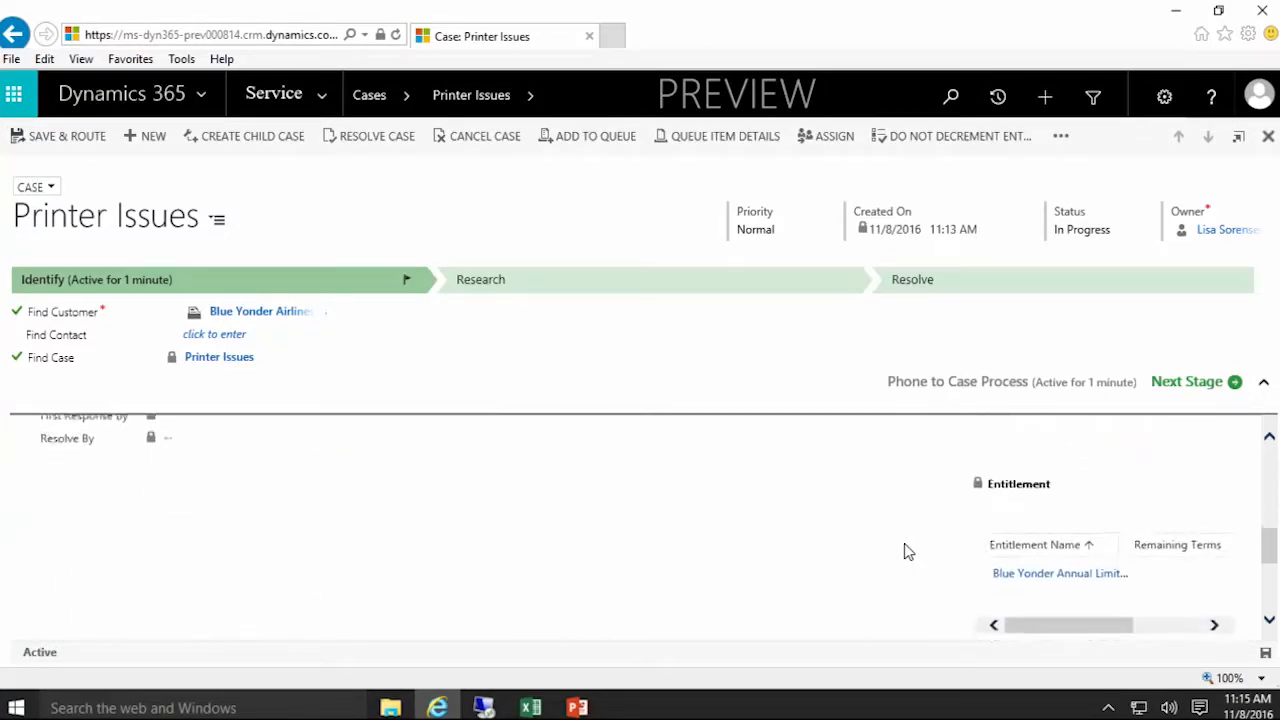
left_click_drag(1040, 620, 1108, 634)
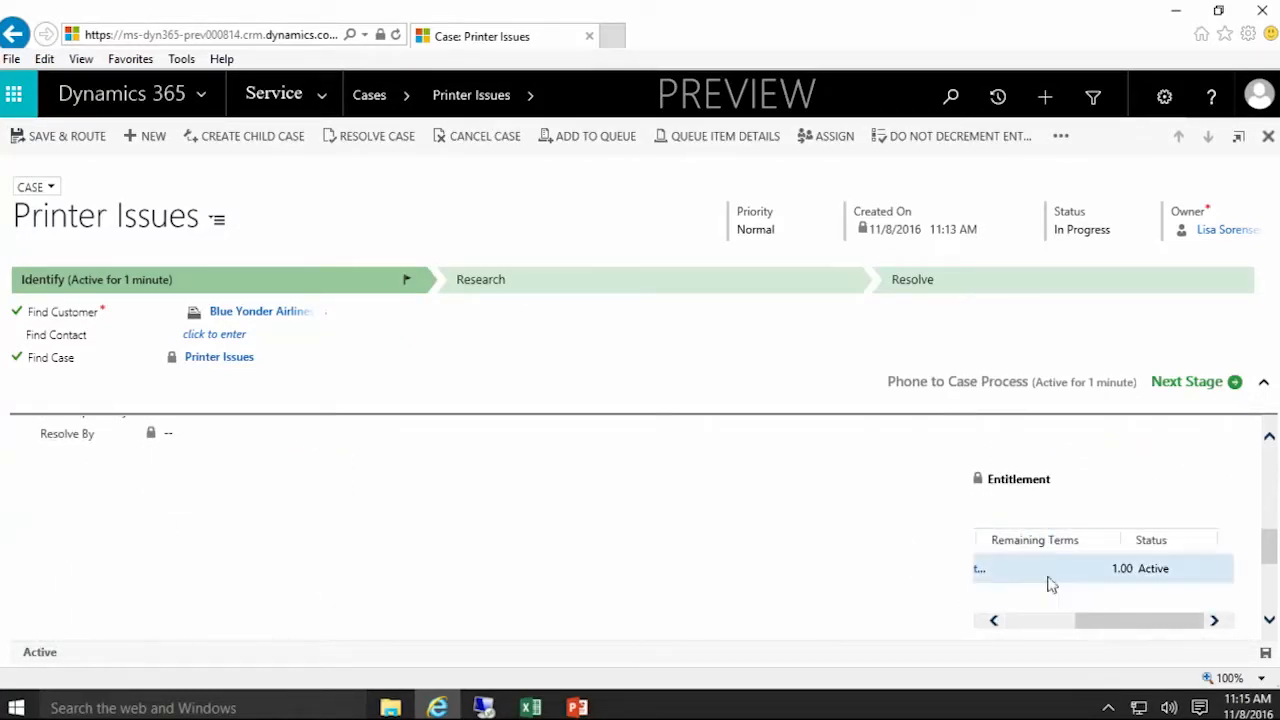
left_click_drag(1106, 622, 1020, 630)
scroll(848, 590, "down", 1)
scroll(848, 590, "up", 10)
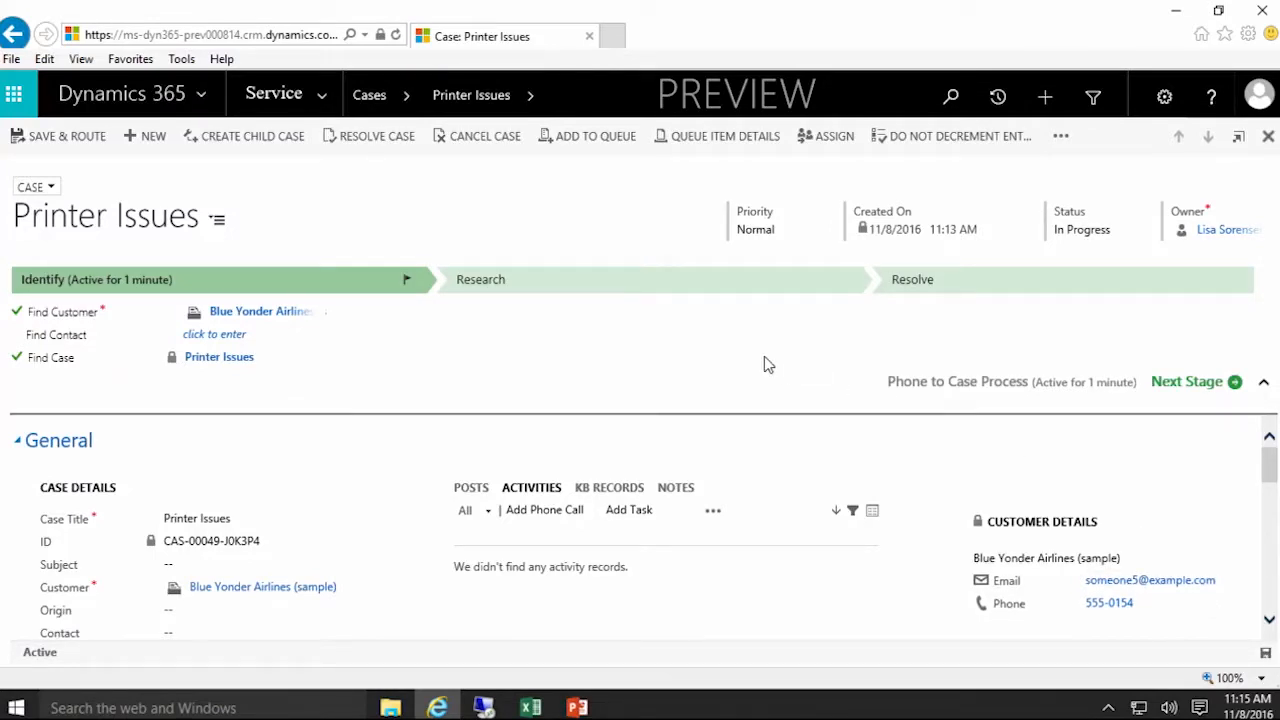
Resolve the Printer Issues case as Problem Solved with the resolution "Printer is fixed" and a billable time of 1 minute.
left_click(357, 135)
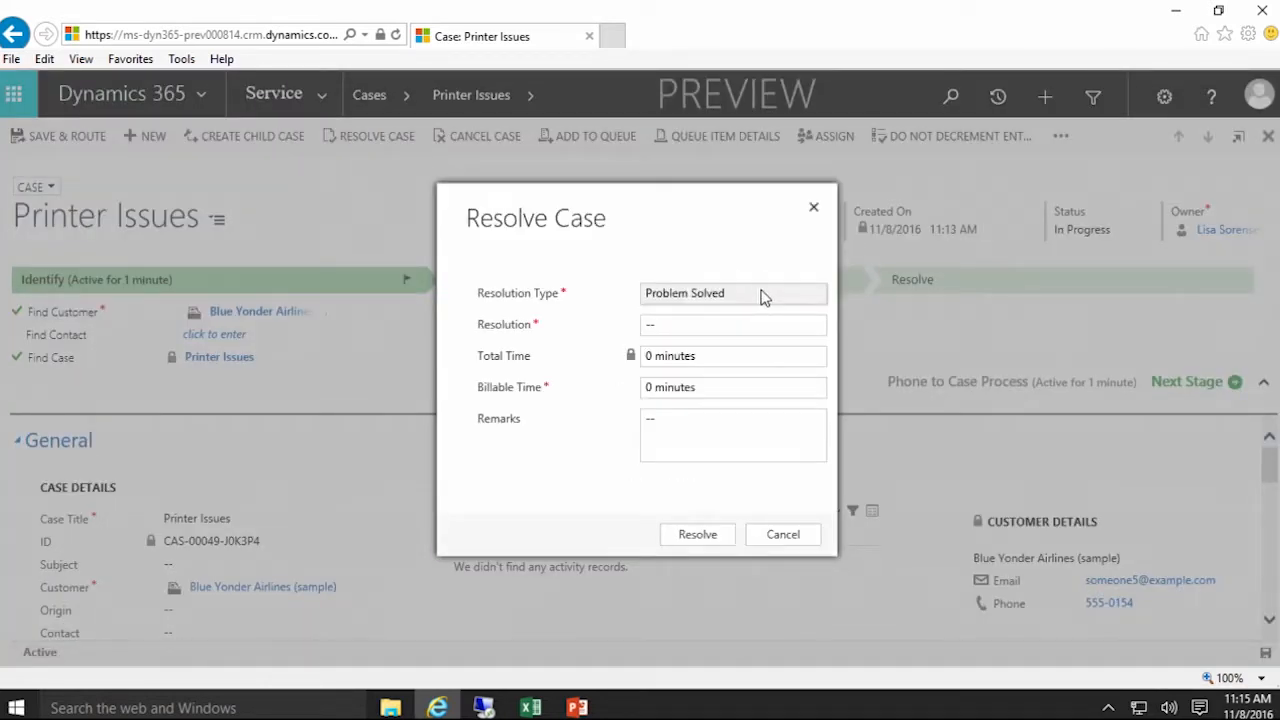
left_click(757, 330)
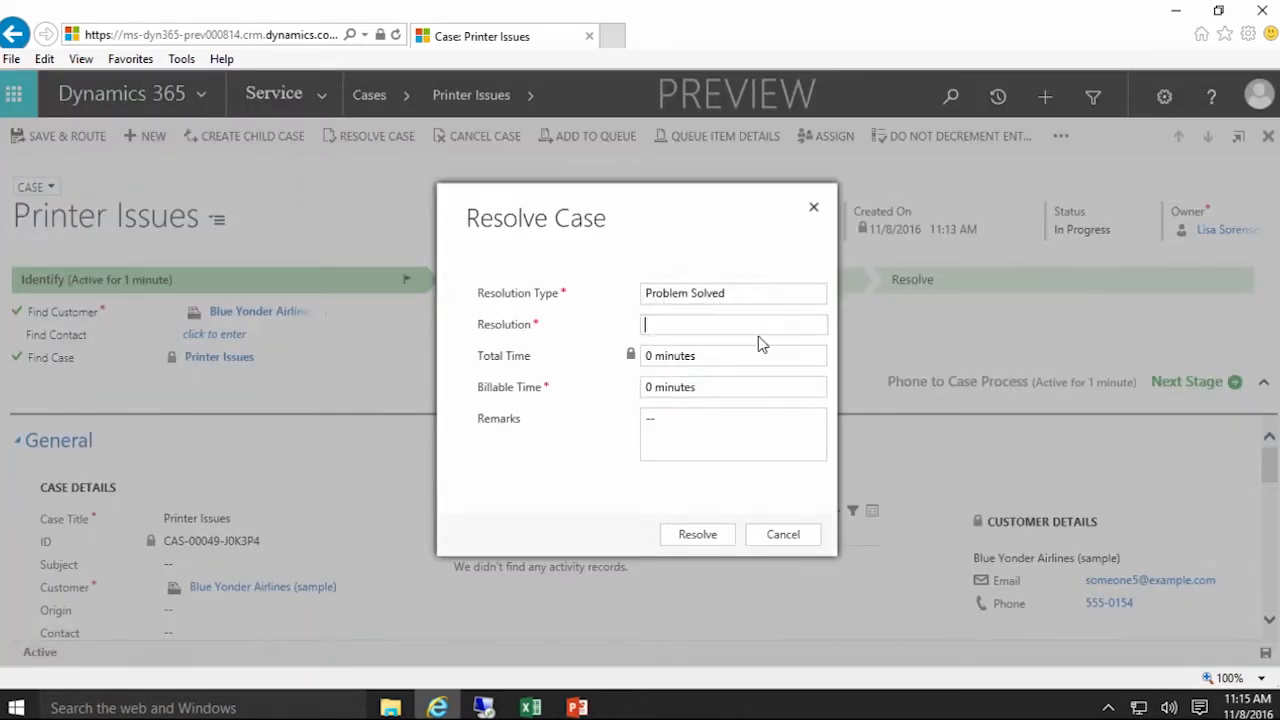
type("Printer is fixed")
left_click(787, 397)
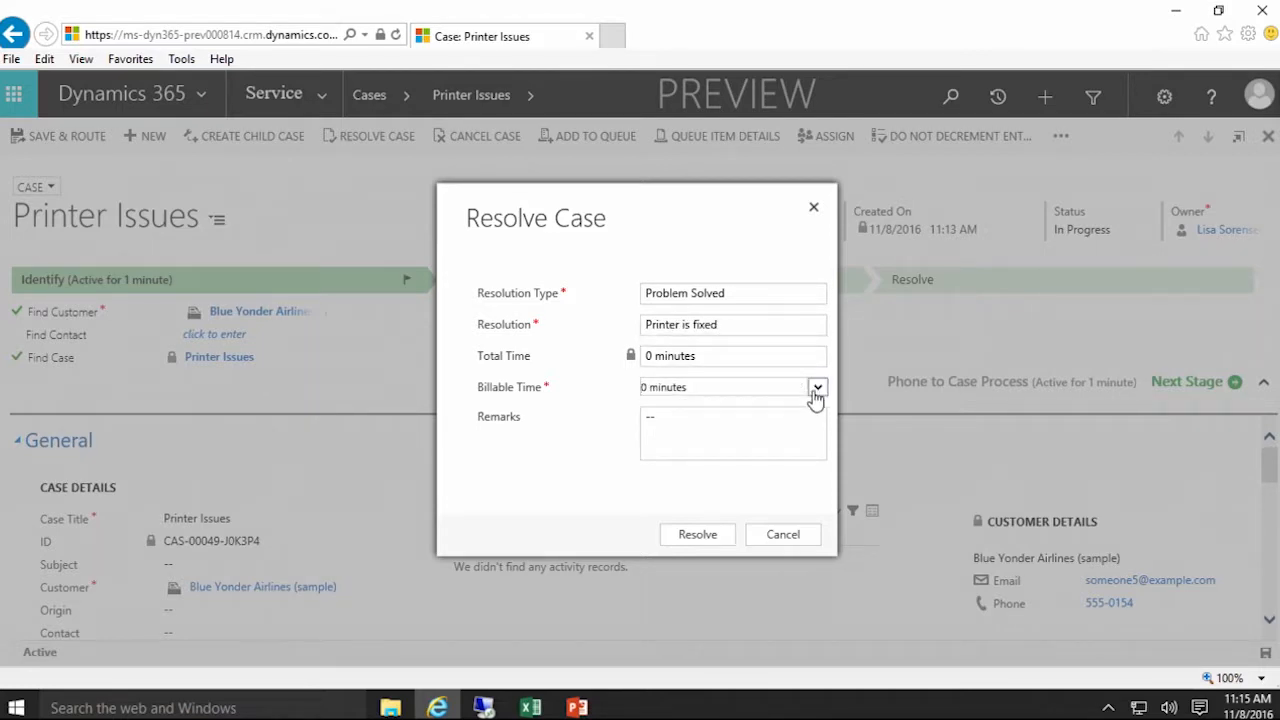
left_click(815, 390)
left_click(747, 408)
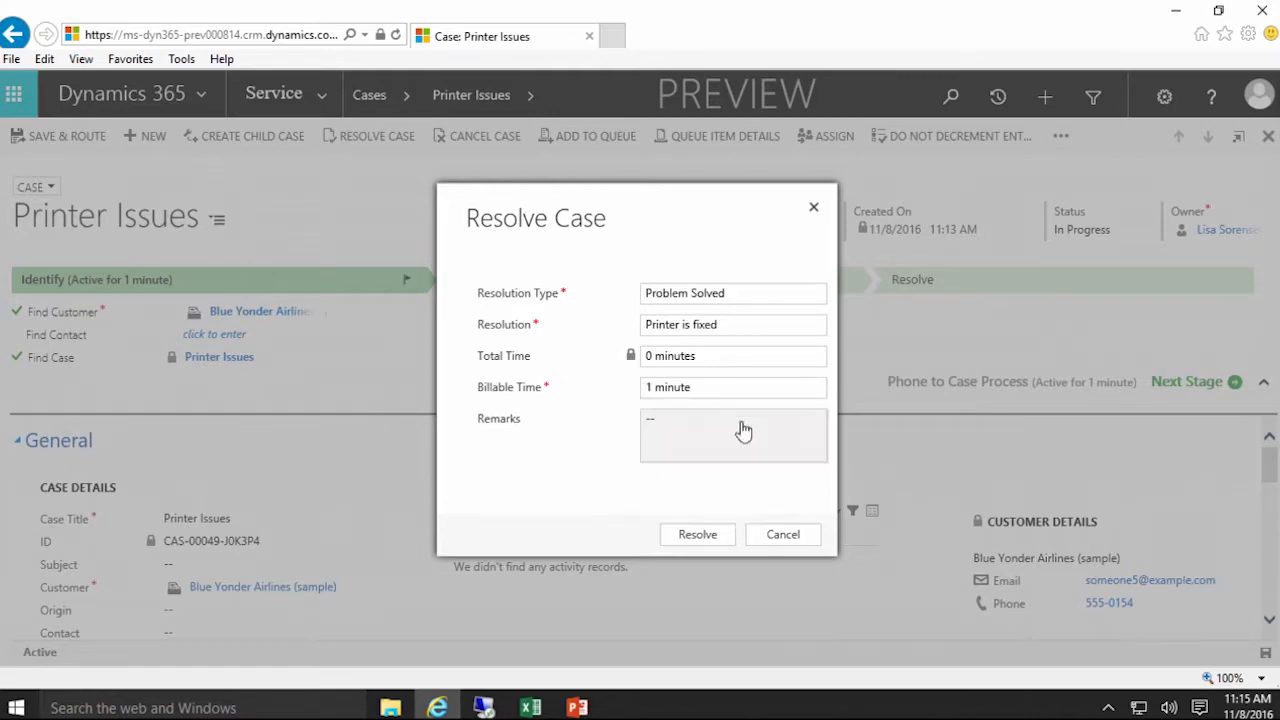
left_click(697, 538)
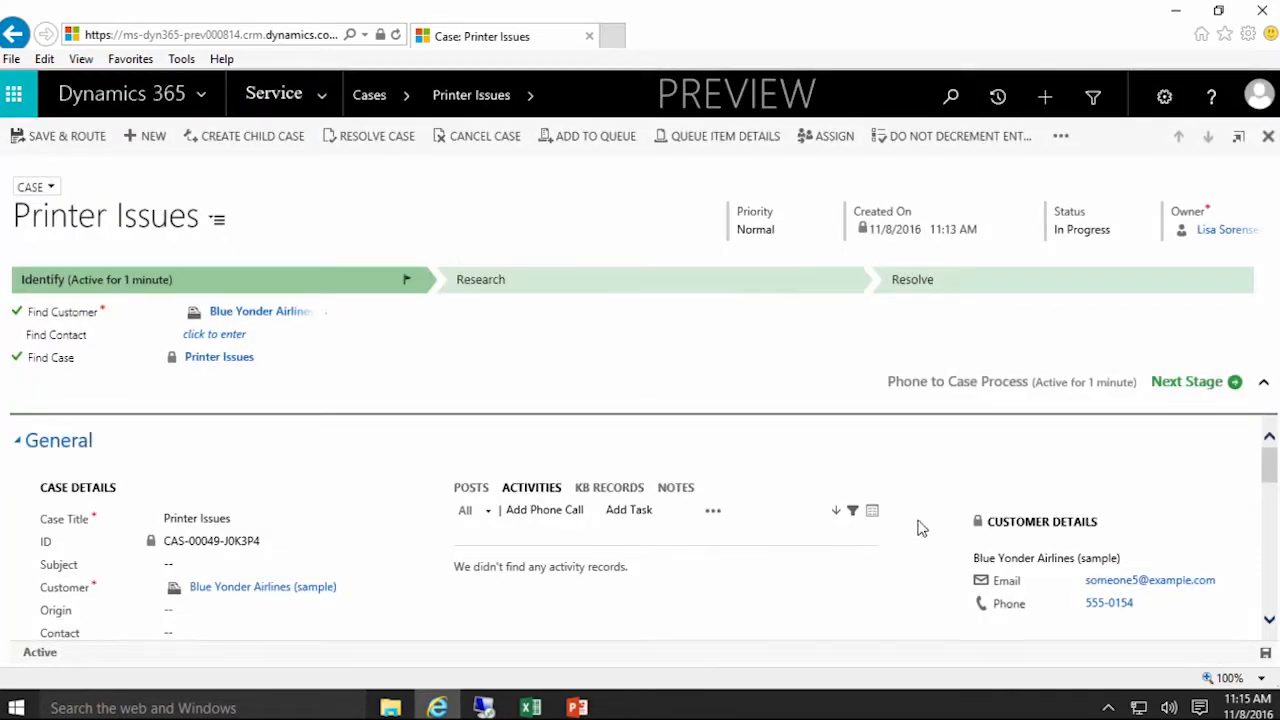
Review the Entitlement section of the resolved Printer Issues case, and close the record to return to the case list.
scroll(921, 528, "down", 10)
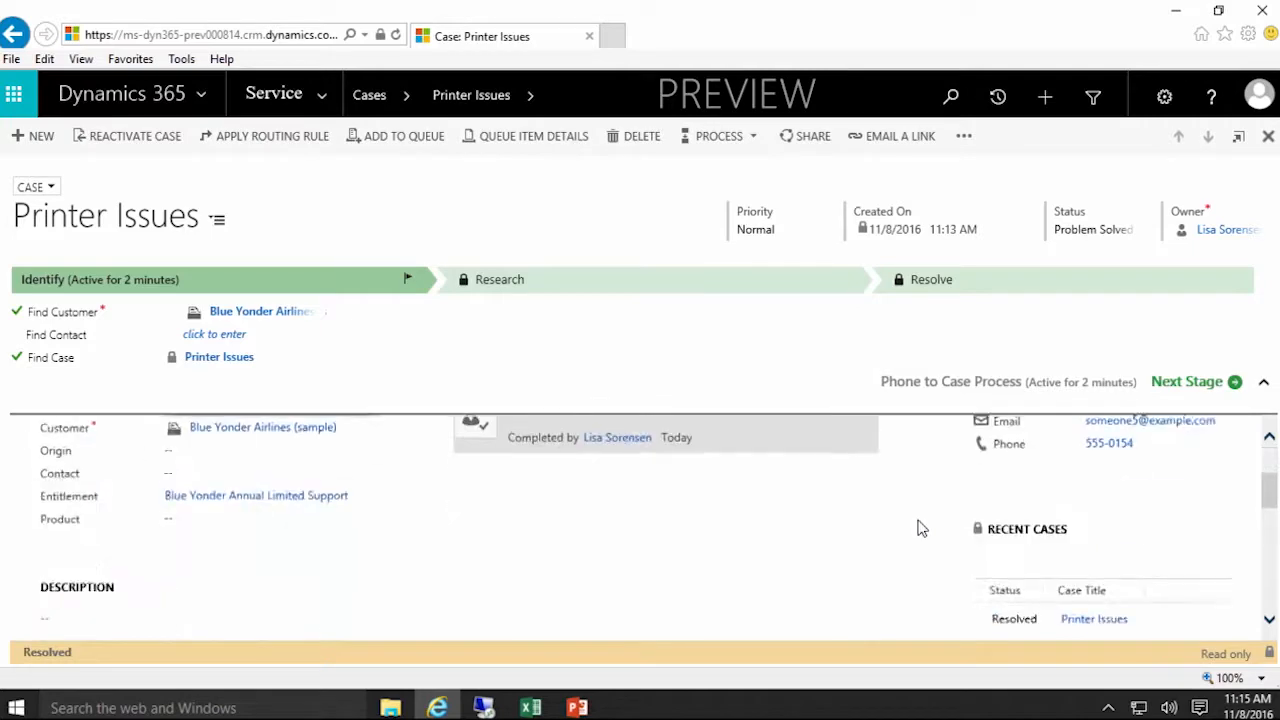
scroll(921, 528, "down", 1)
left_click_drag(1026, 591, 994, 597)
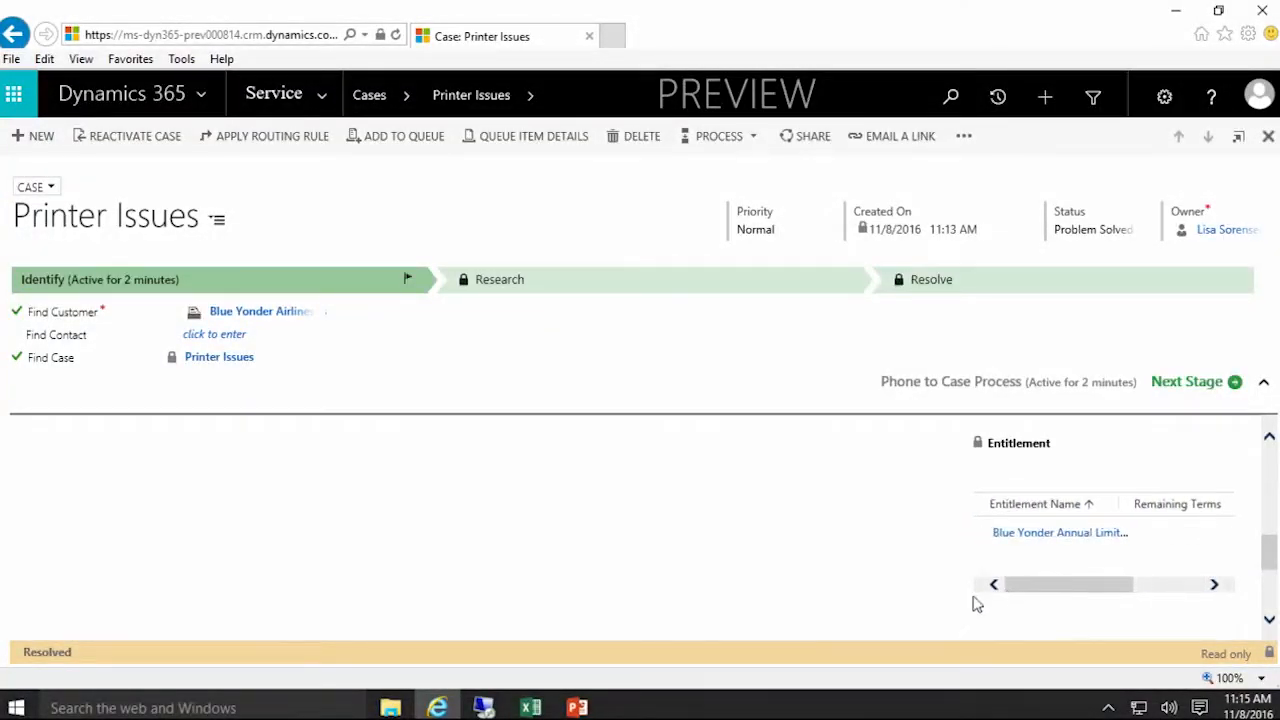
scroll(848, 484, "up", 1)
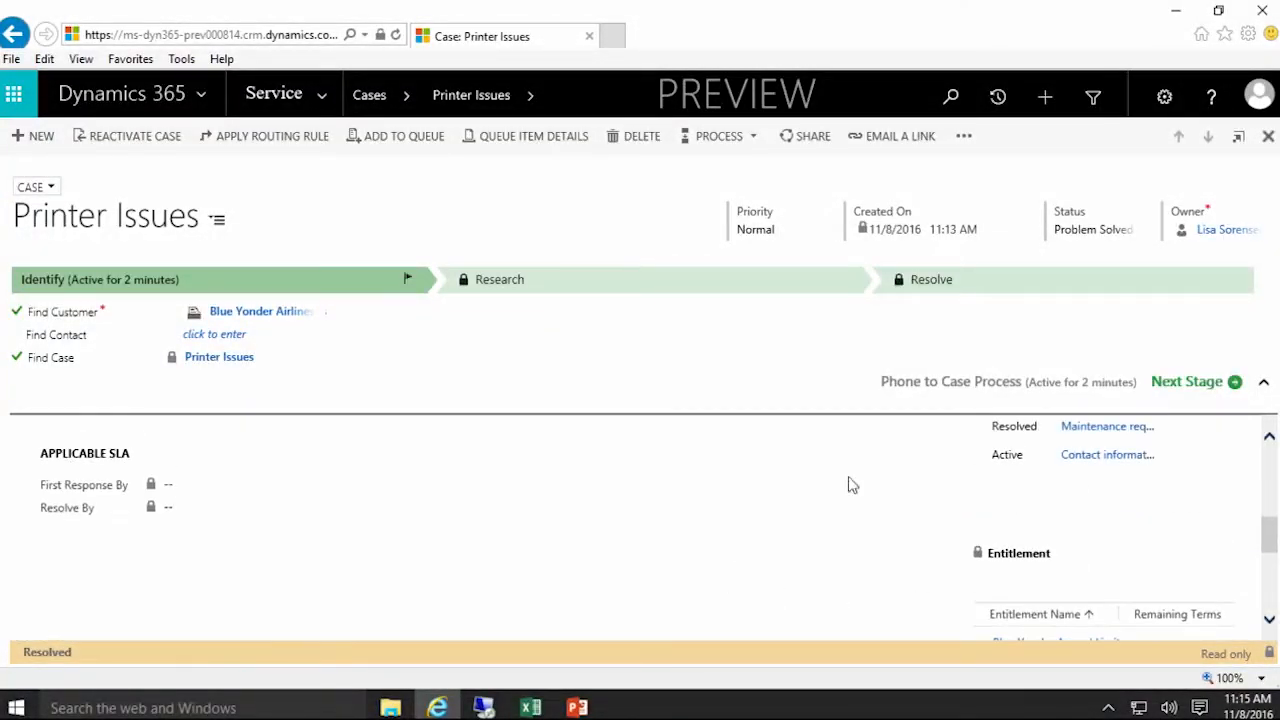
left_click(1267, 136)
Start a new case for Blue Yonder Airlines (sample) titled "Missing Order" with the case type Question.
left_click(1049, 98)
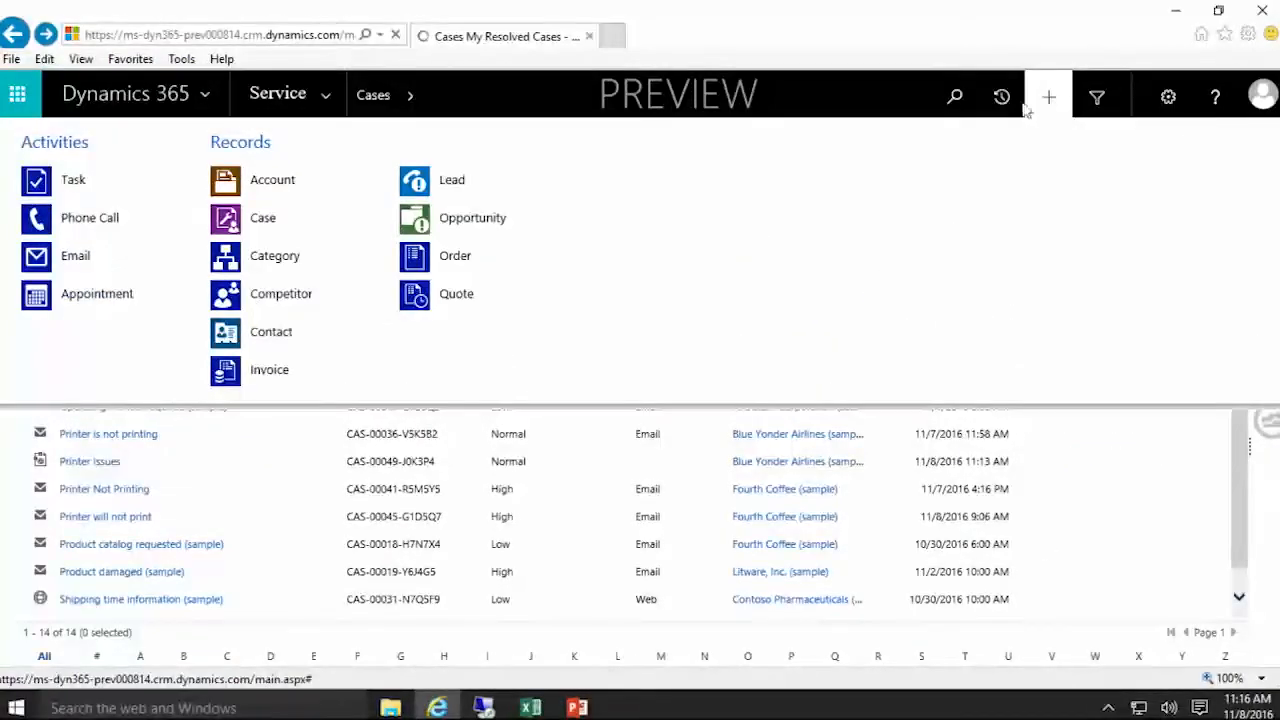
left_click(294, 218)
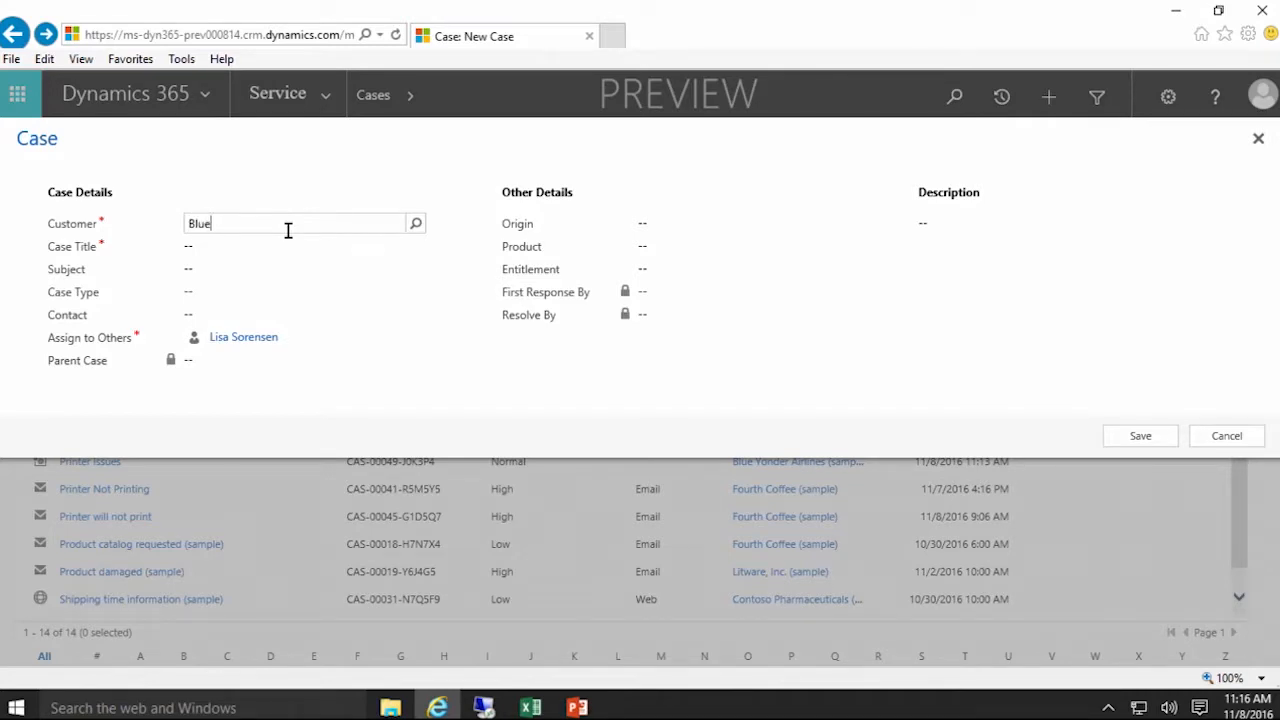
type("Blue")
left_click(296, 256)
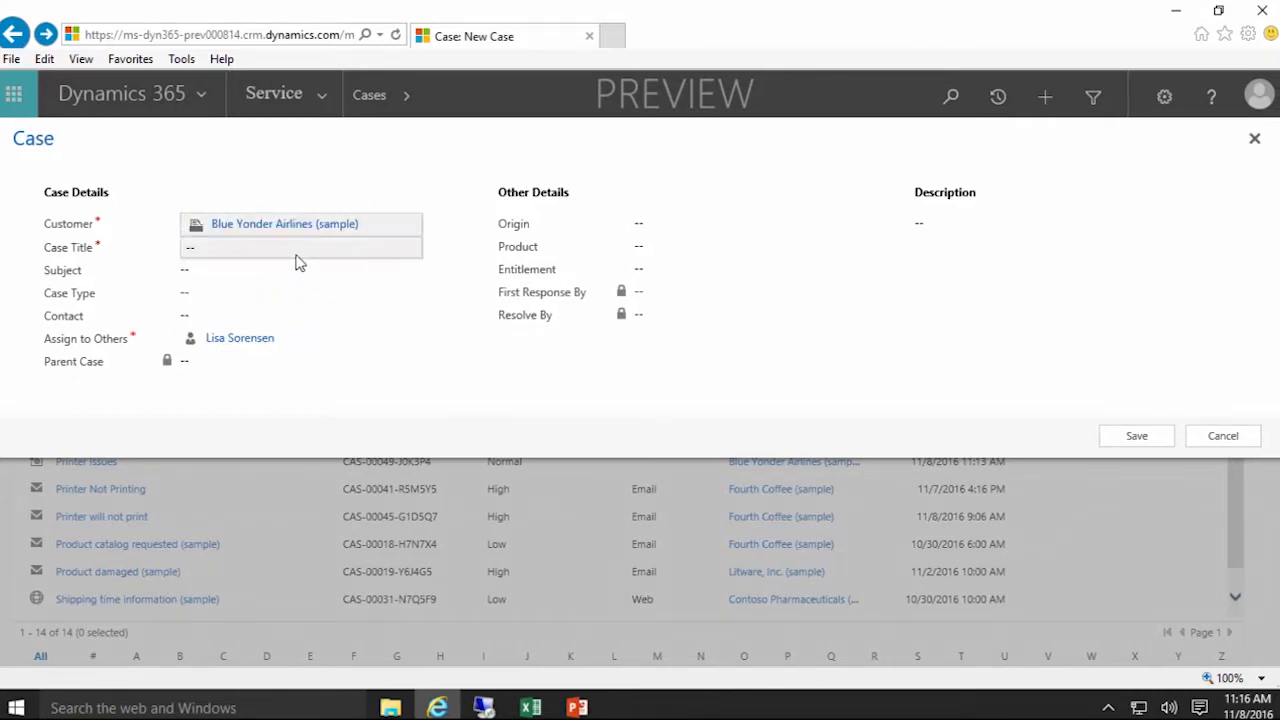
left_click(288, 253)
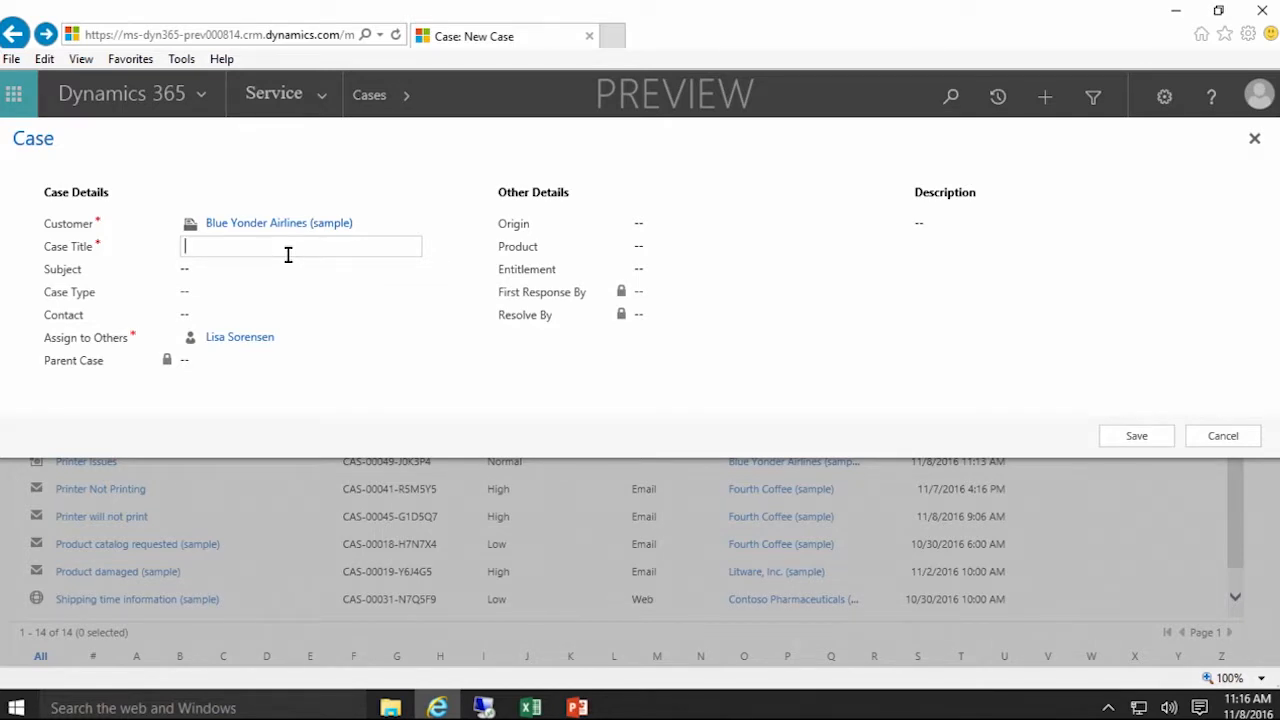
type("Missing Order")
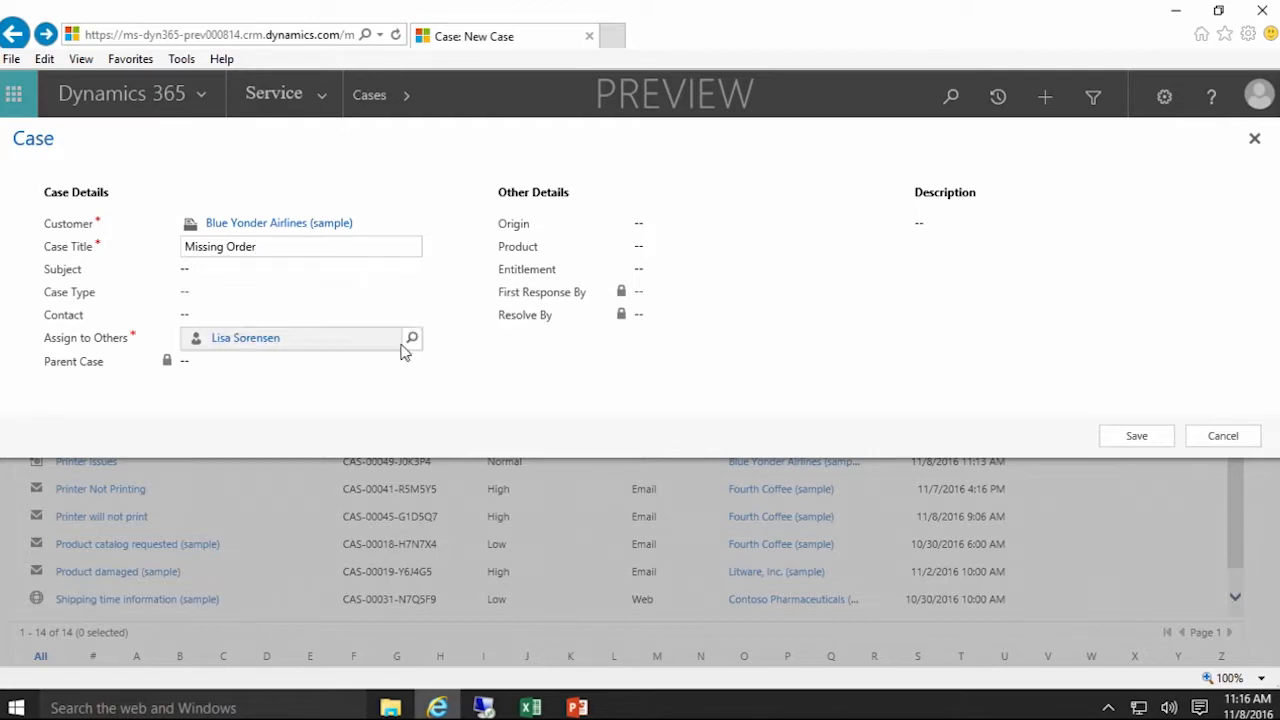
left_click(333, 292)
left_click(305, 303)
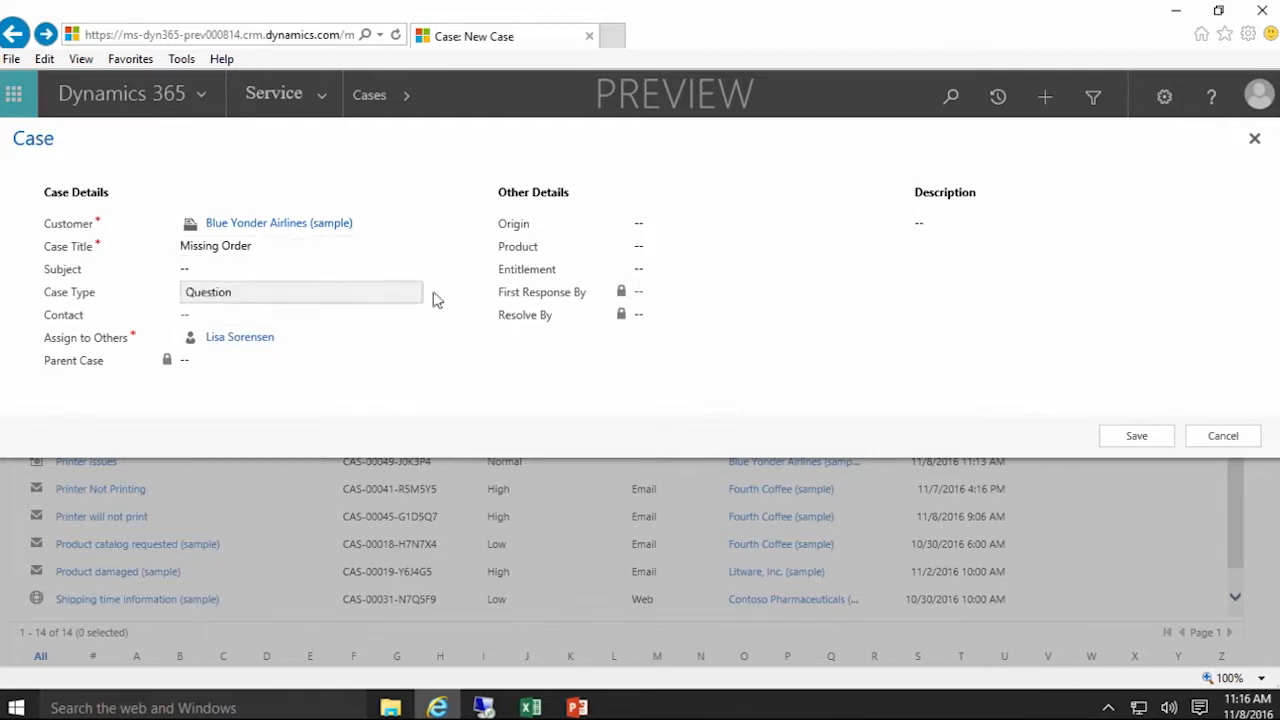
Try to save the Missing Order case with the Blue Yonder Annual Limited Support entitlement, and discard the case form.
left_click(706, 268)
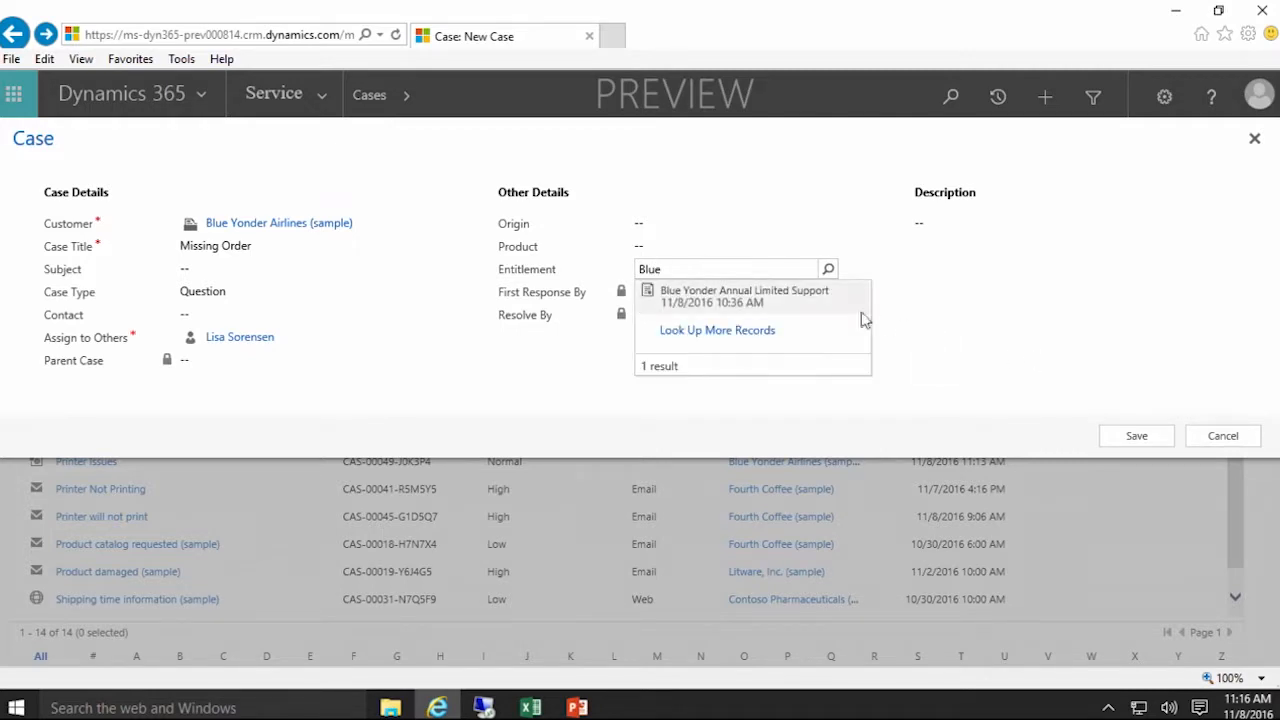
left_click(814, 303)
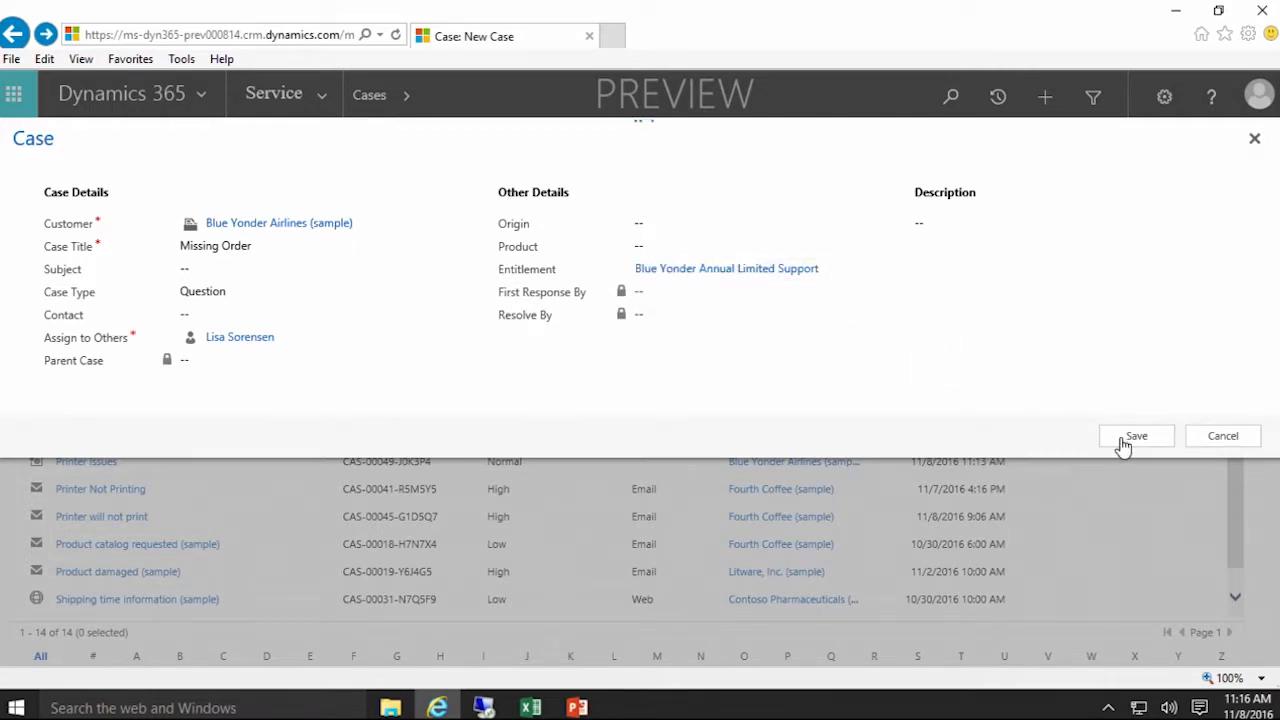
left_click(1122, 438)
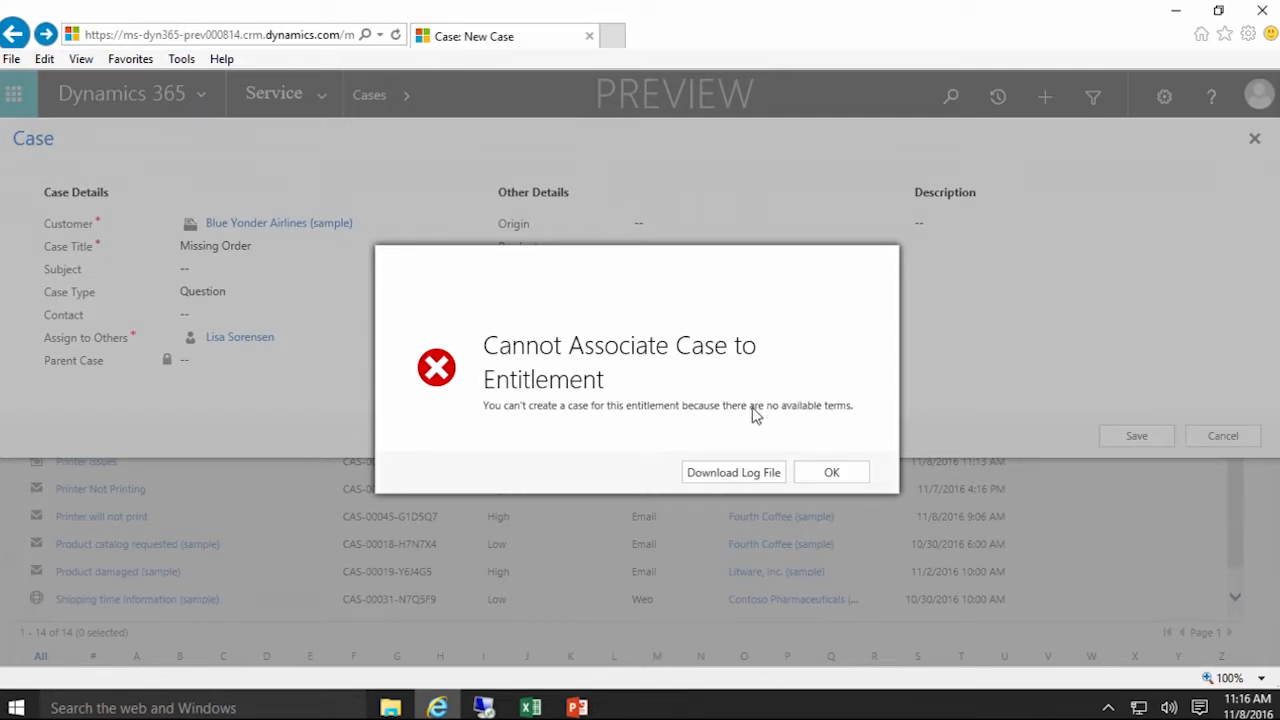
left_click(836, 477)
left_click(1223, 436)
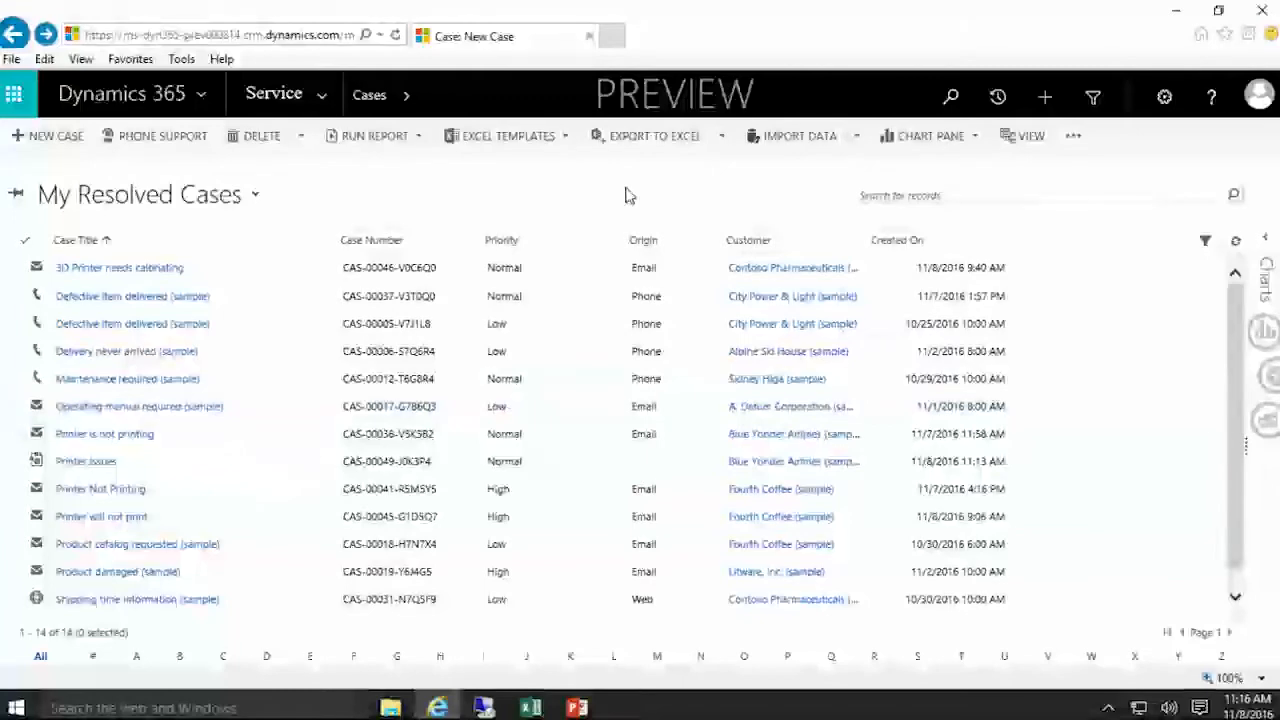
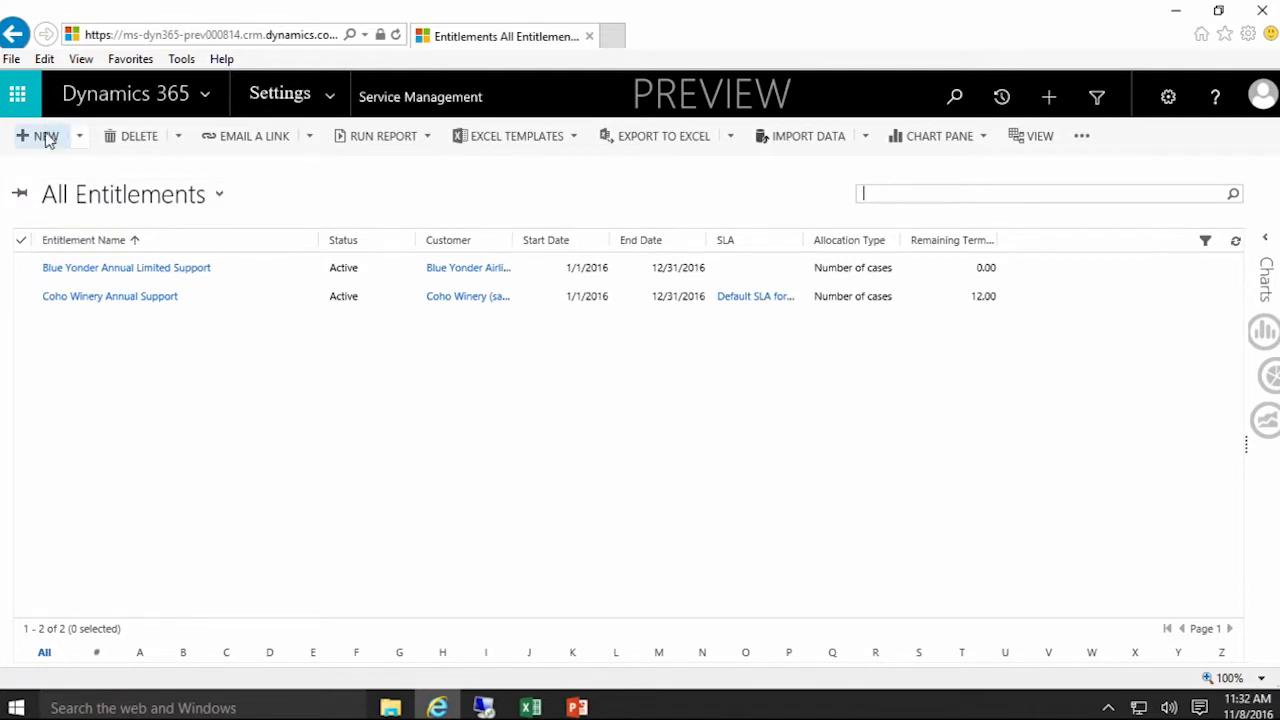
Start a new entitlement named "Bllue Yonder Annual Support" with Blue Yonder Airlines (sample) as the primary customer.
left_click(42, 140)
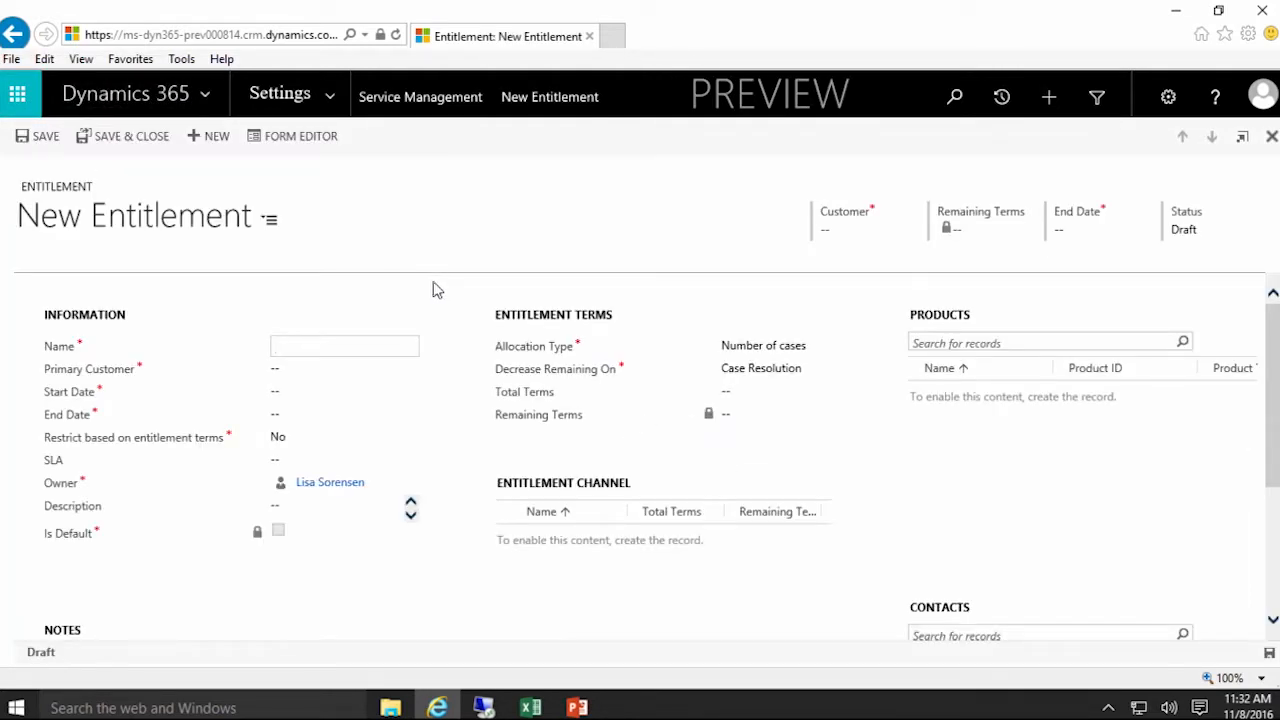
type("Bllue Yonder Annual Support")
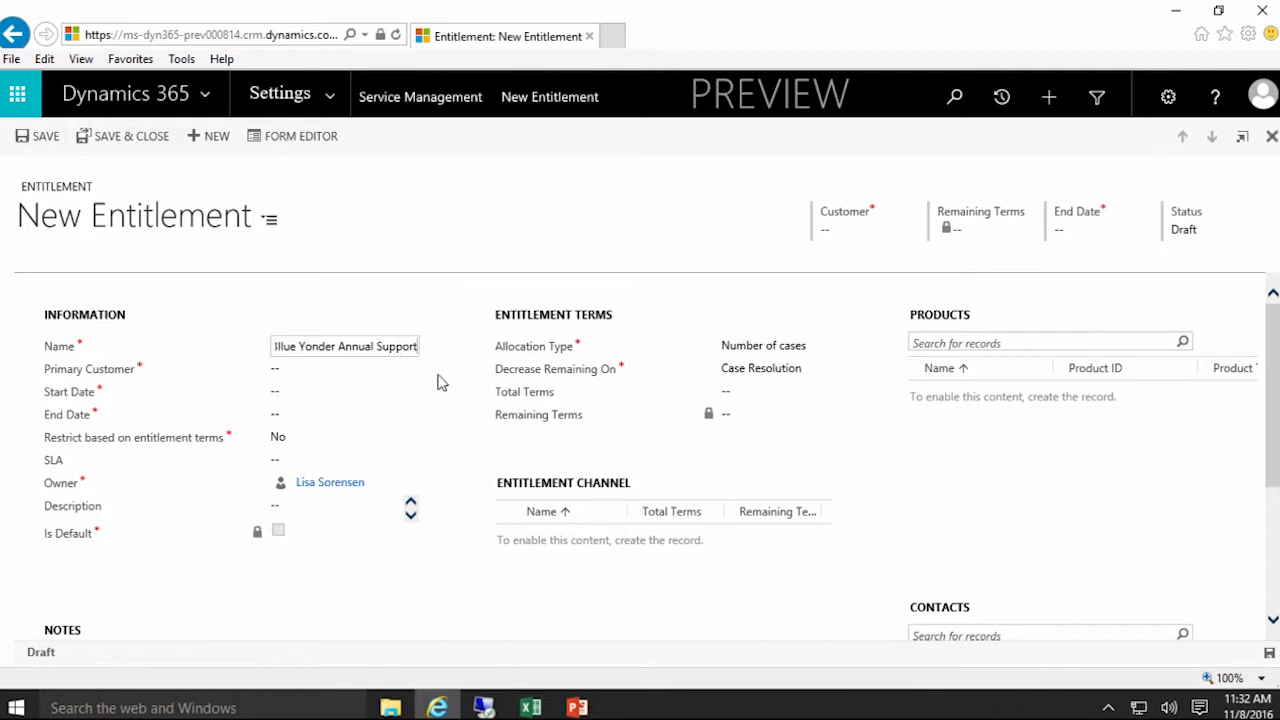
left_click(375, 370)
type("Blue")
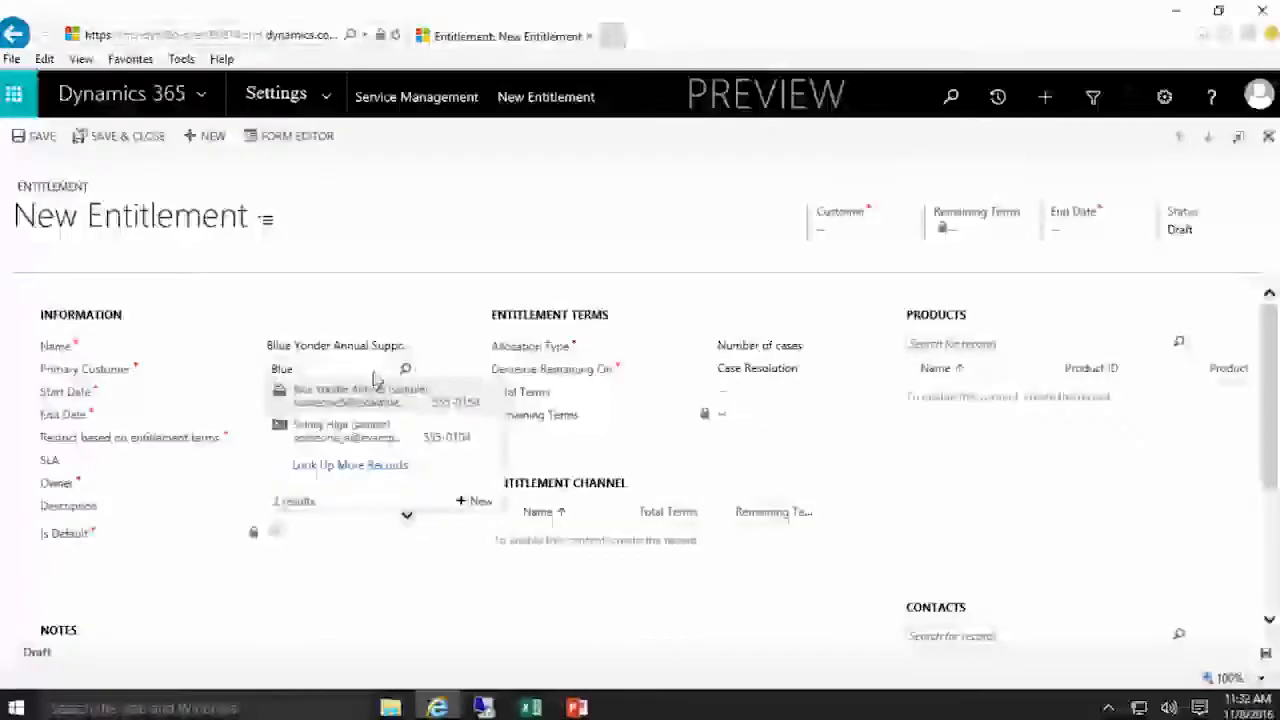
left_click(374, 395)
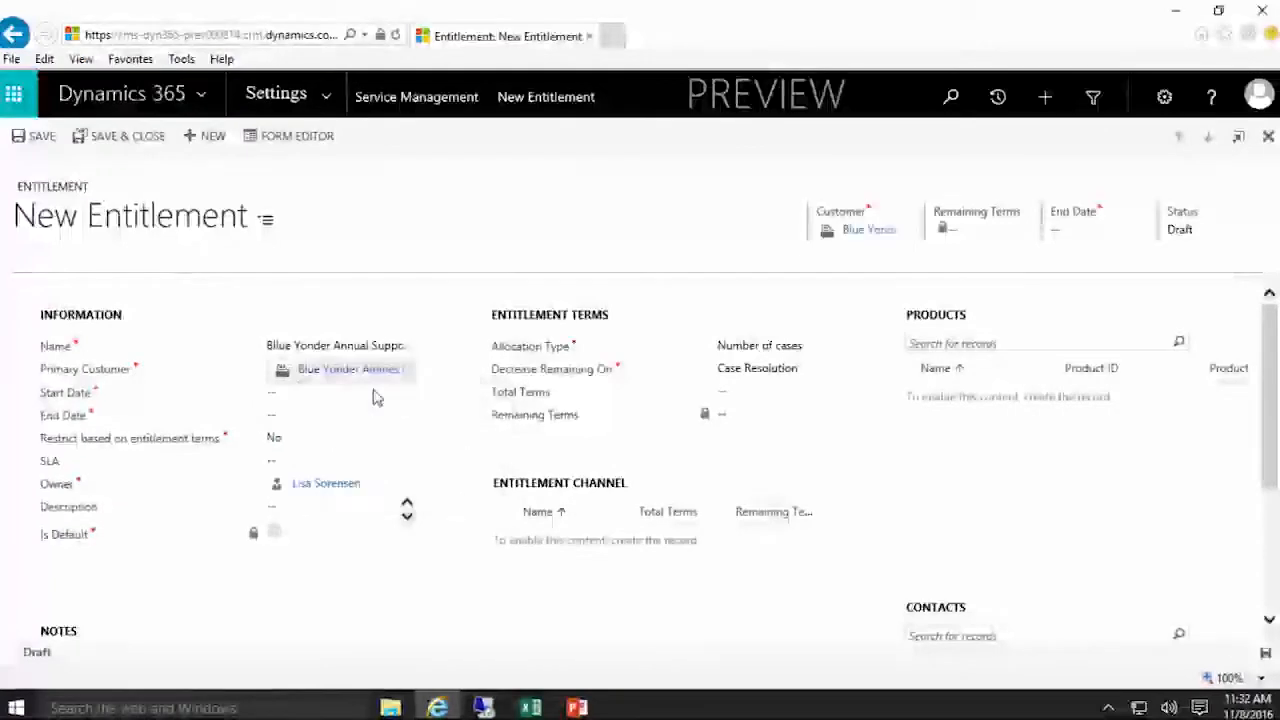
Set the entitlement's start date to 11/9/2016 and end date to 12/31/2016, and restrict it based on entitlement terms.
left_click(348, 391)
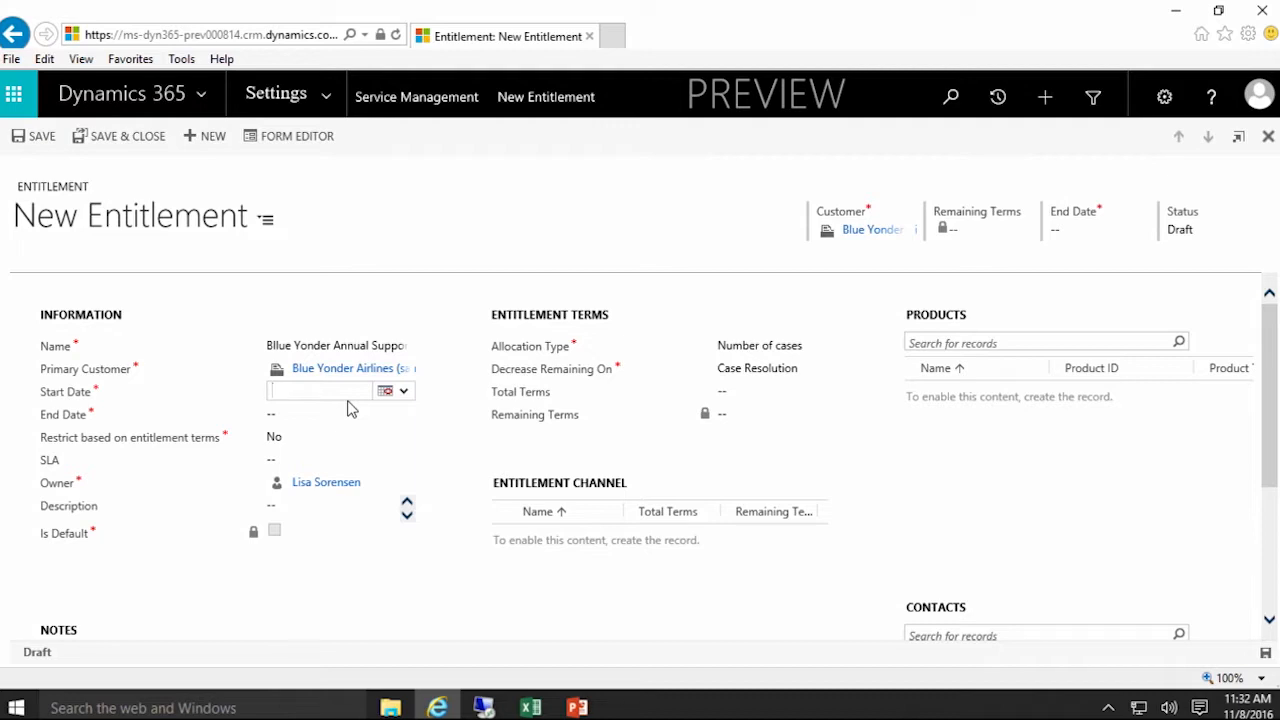
left_click(390, 391)
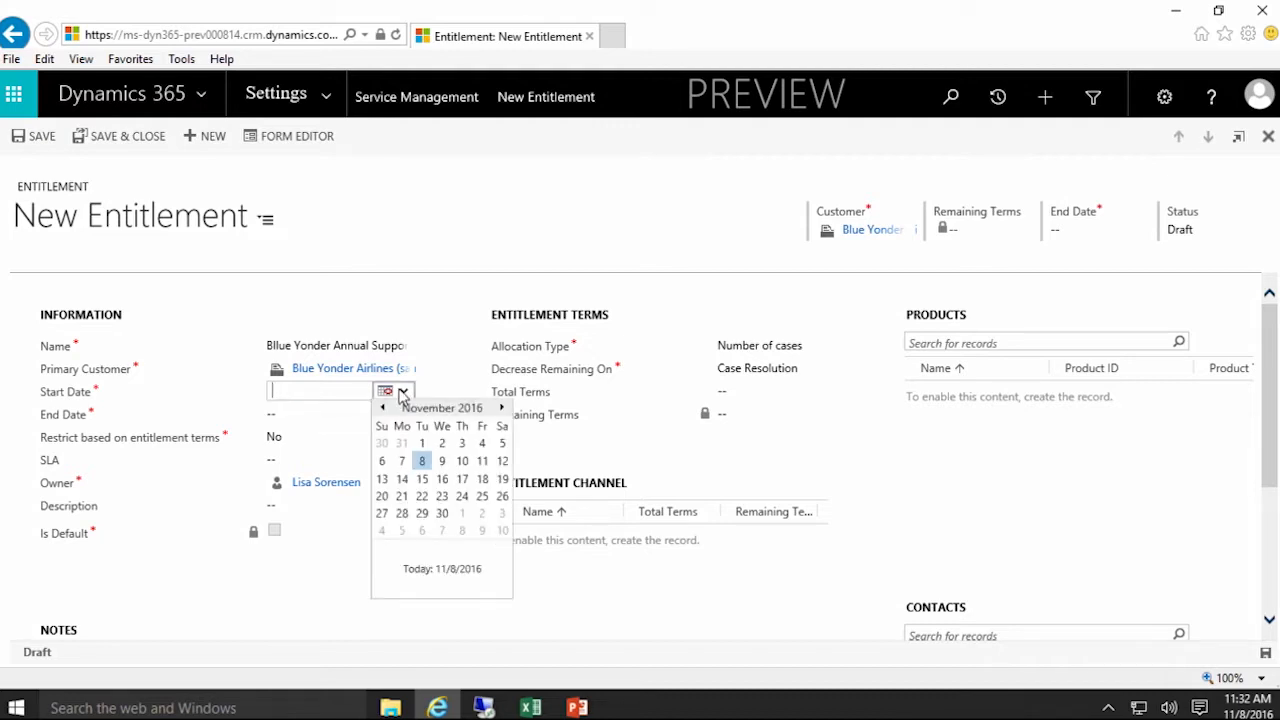
left_click(442, 461)
left_click(337, 416)
type("12/31/2016")
key("Tab")
left_click(365, 446)
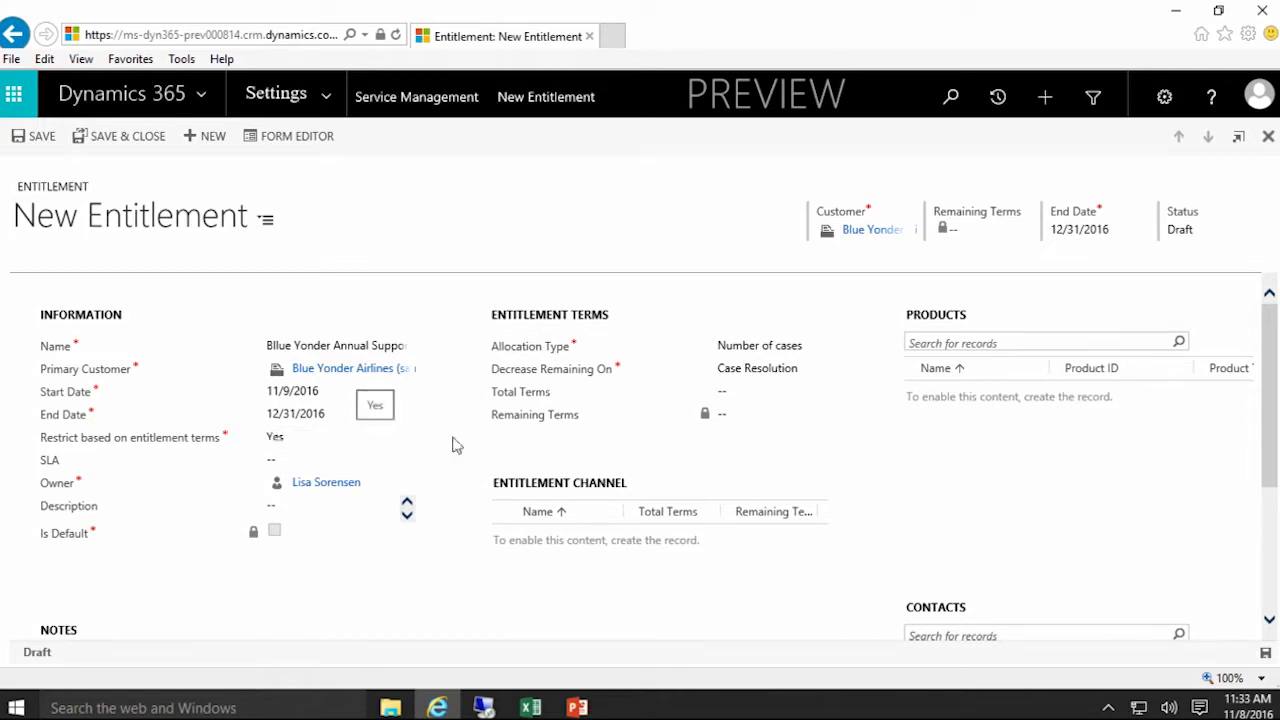
Set the entitlement's total terms to 24 and change its start date to 12/1/2016.
left_click(762, 396)
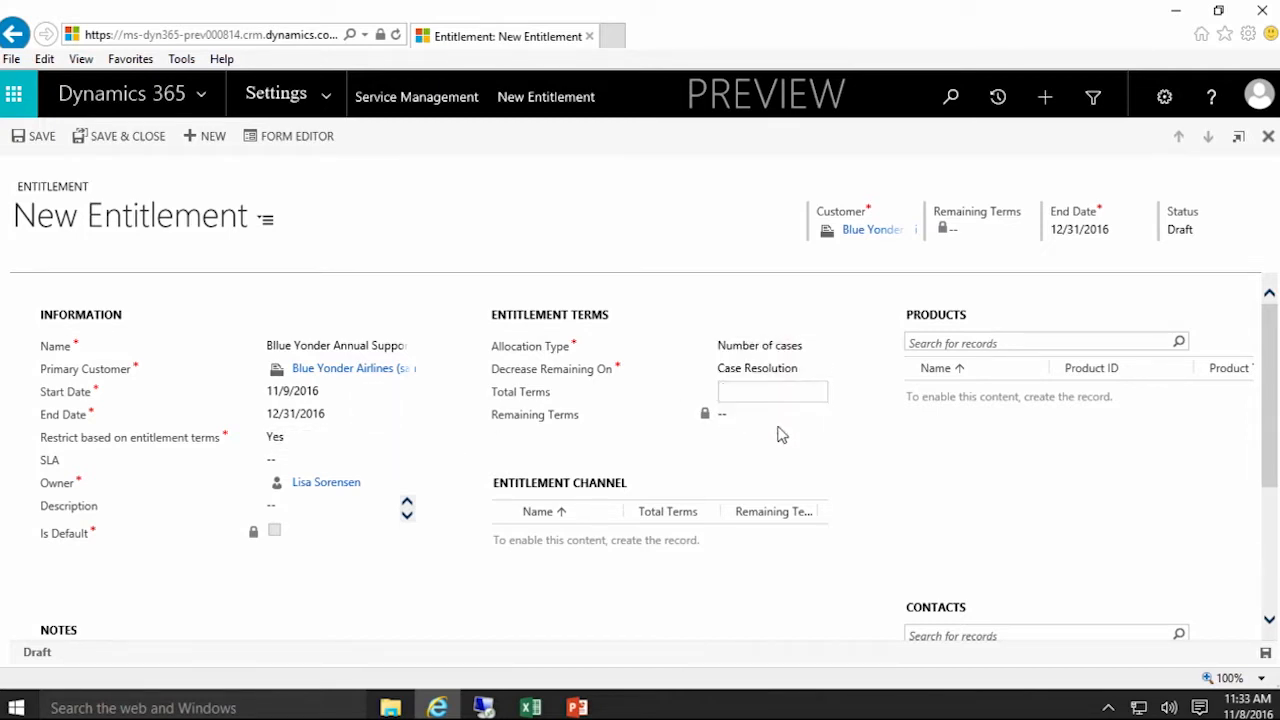
type("24")
left_click(338, 396)
left_click(403, 391)
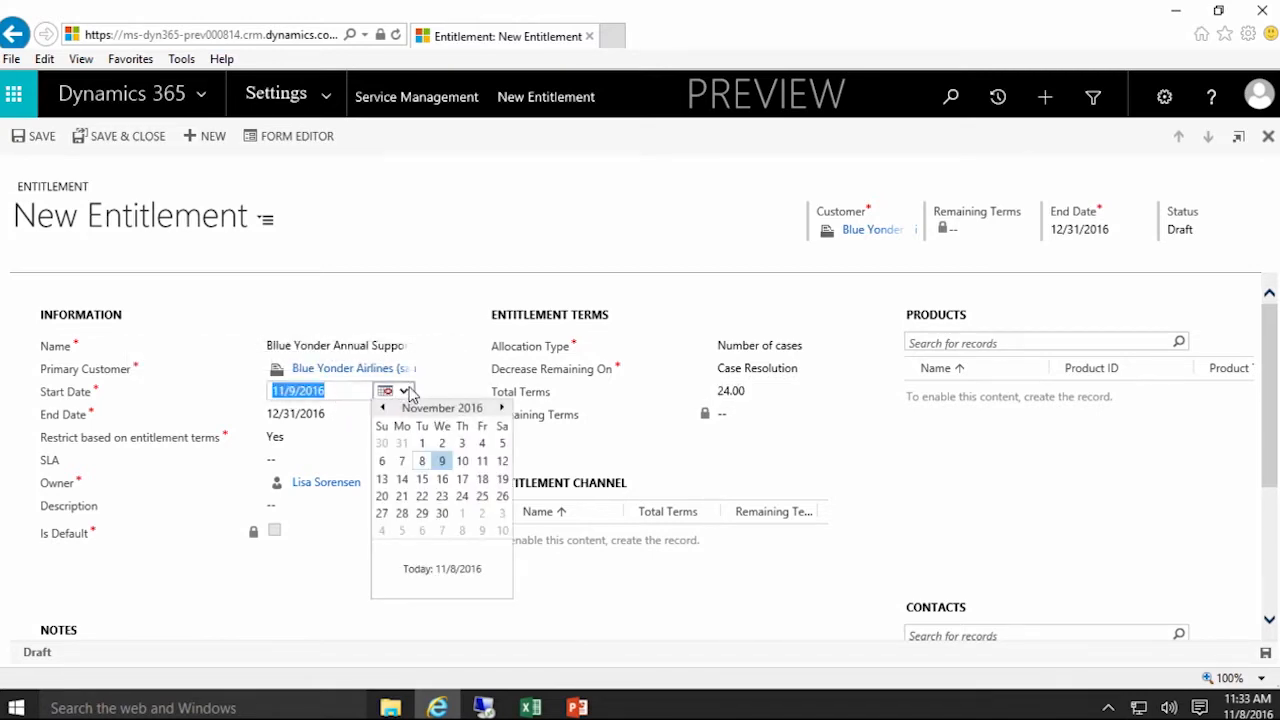
left_click(462, 515)
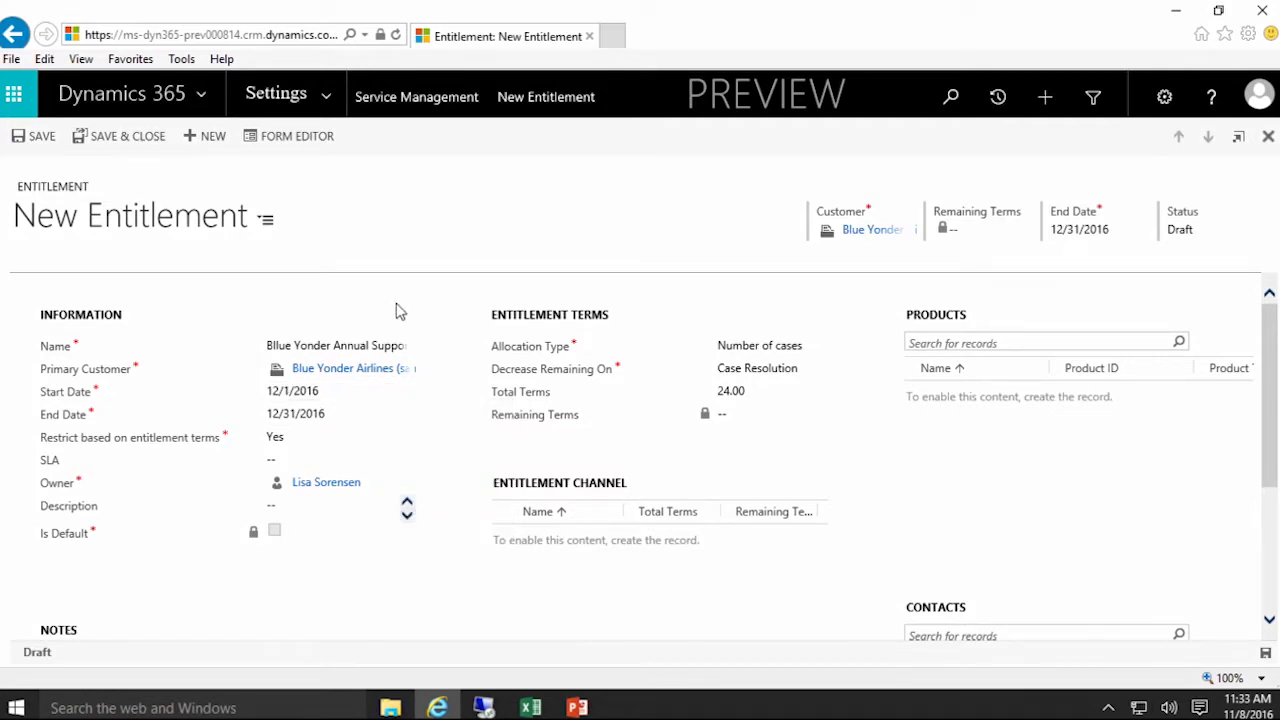
Save the new Blue Yonder entitlement and activate it.
left_click(40, 136)
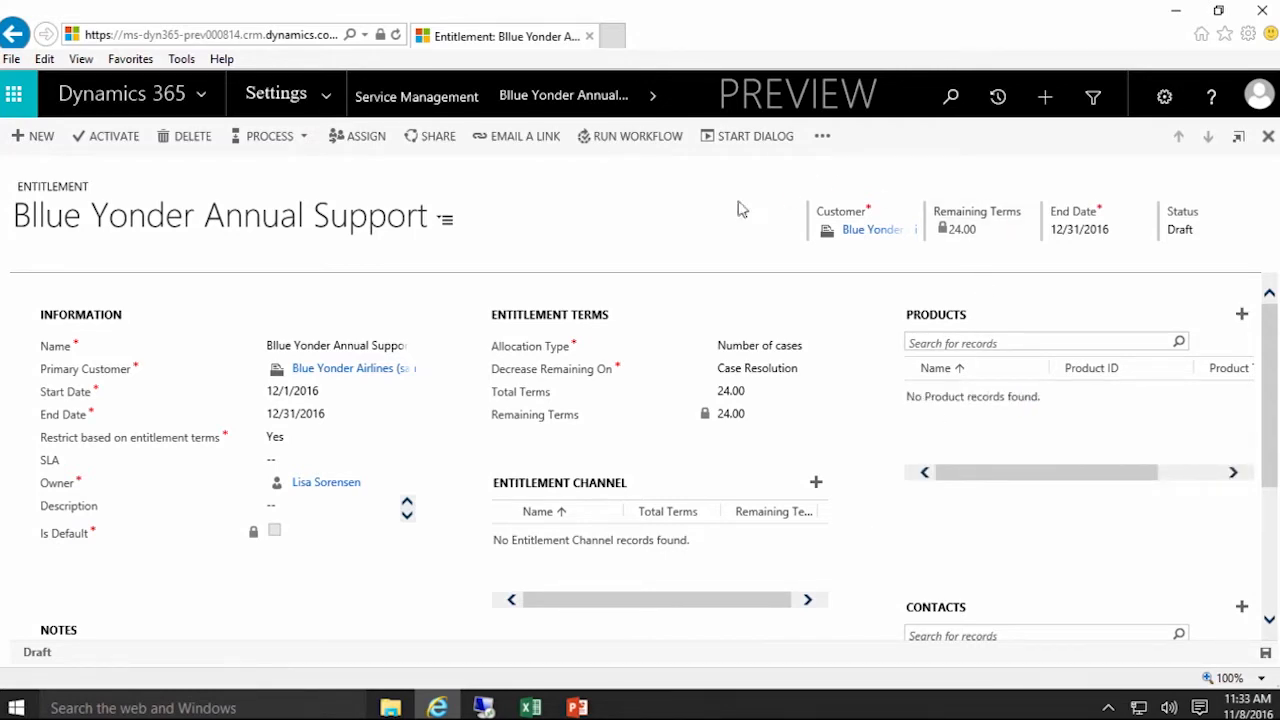
left_click(112, 135)
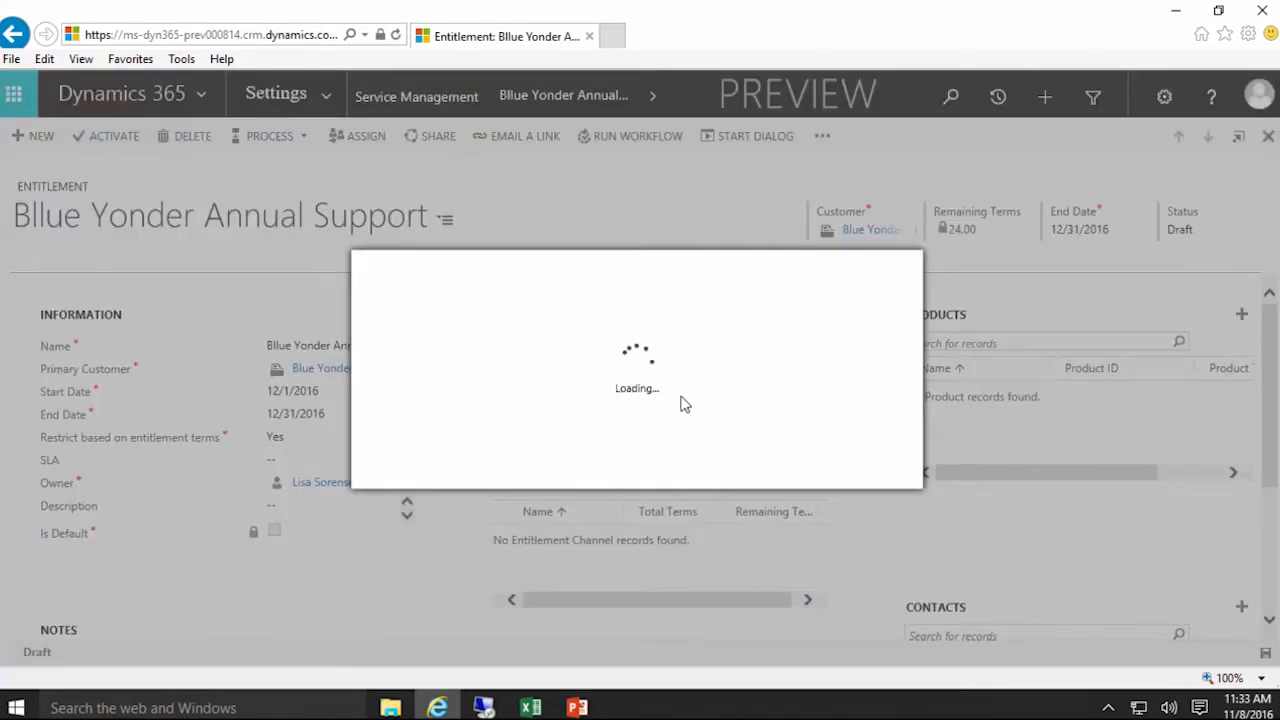
left_click(772, 468)
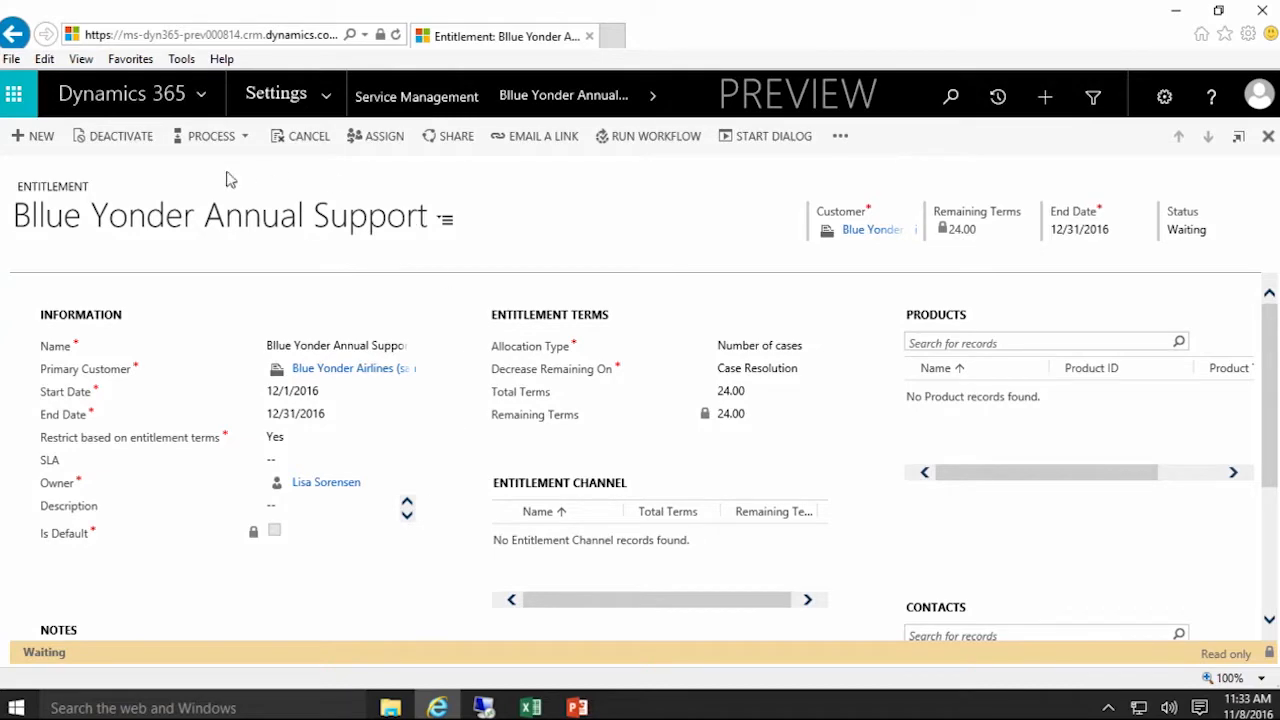
Deactivate the Bllue Yonder Annual Support entitlement to set its start date to 11/8/2016, and reactivate it.
left_click(120, 135)
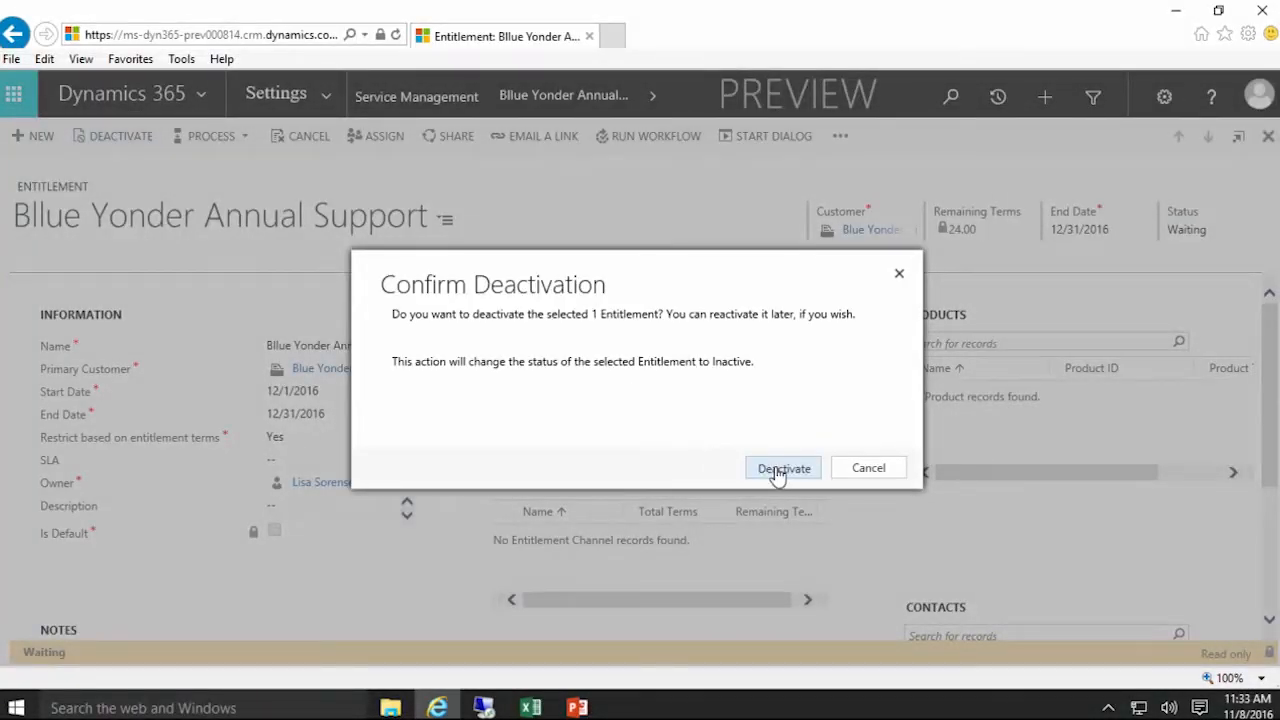
left_click(783, 468)
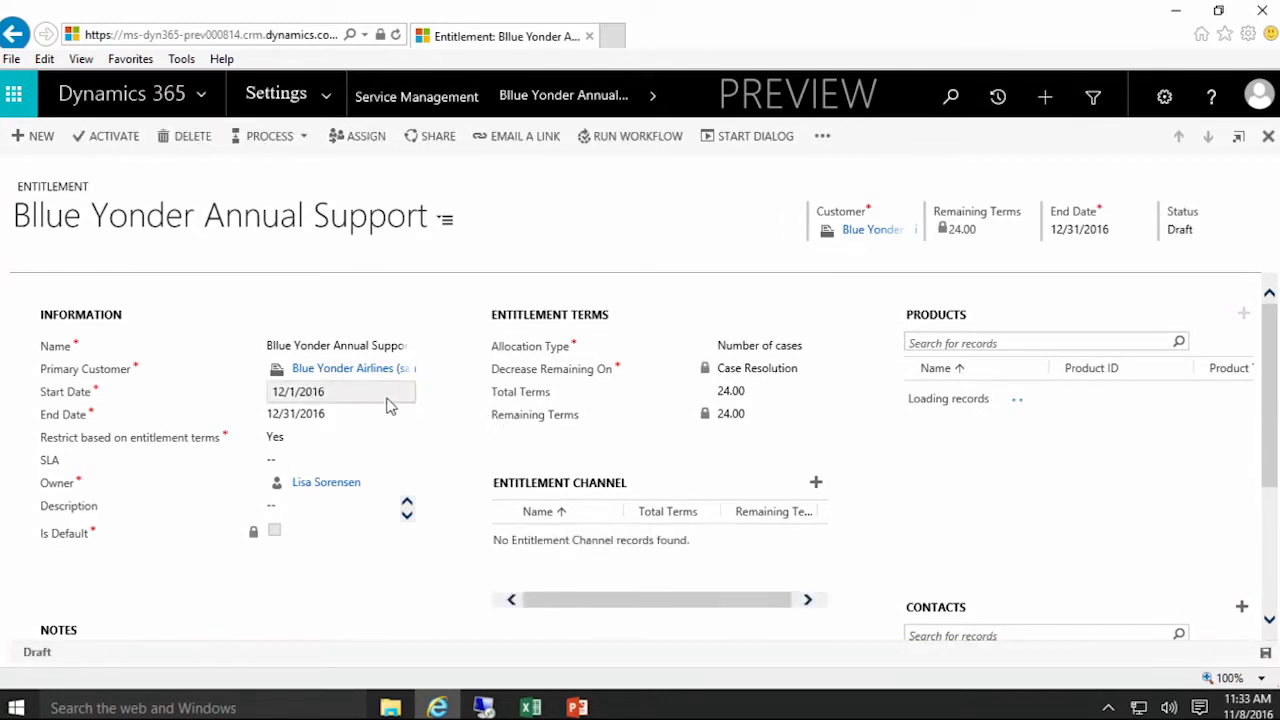
left_click(388, 404)
left_click(386, 391)
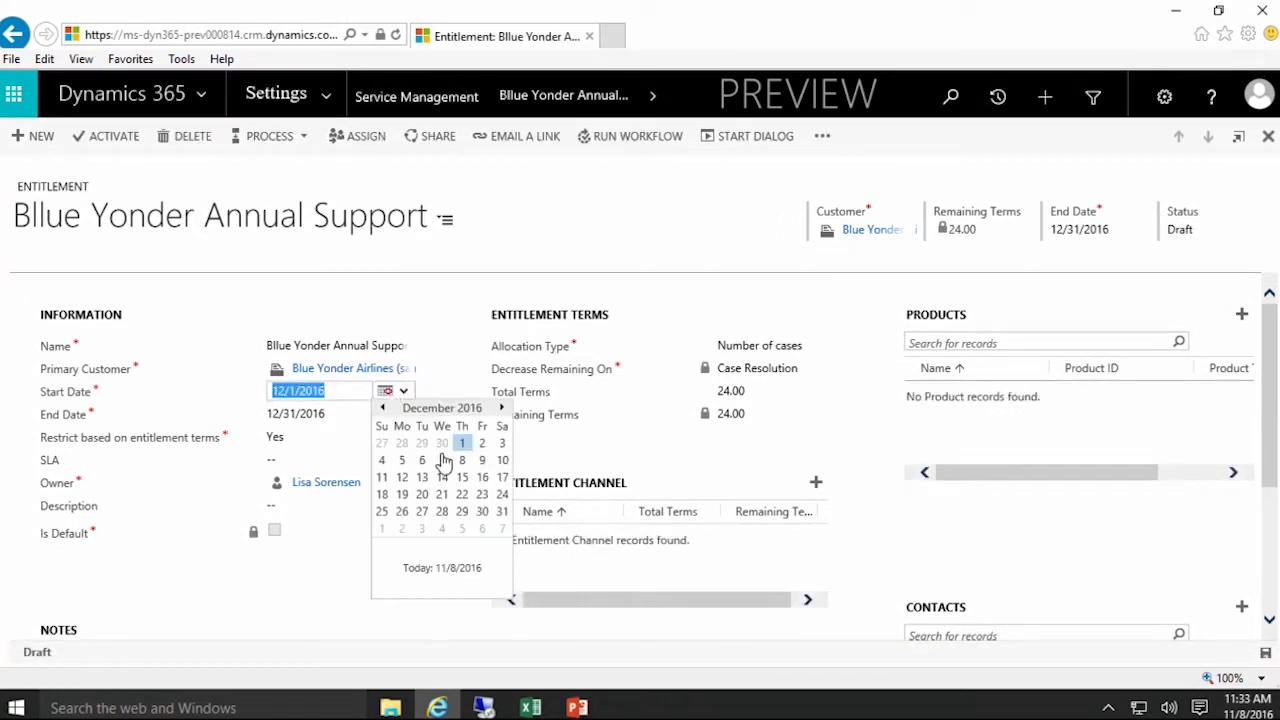
left_click(382, 407)
left_click(422, 460)
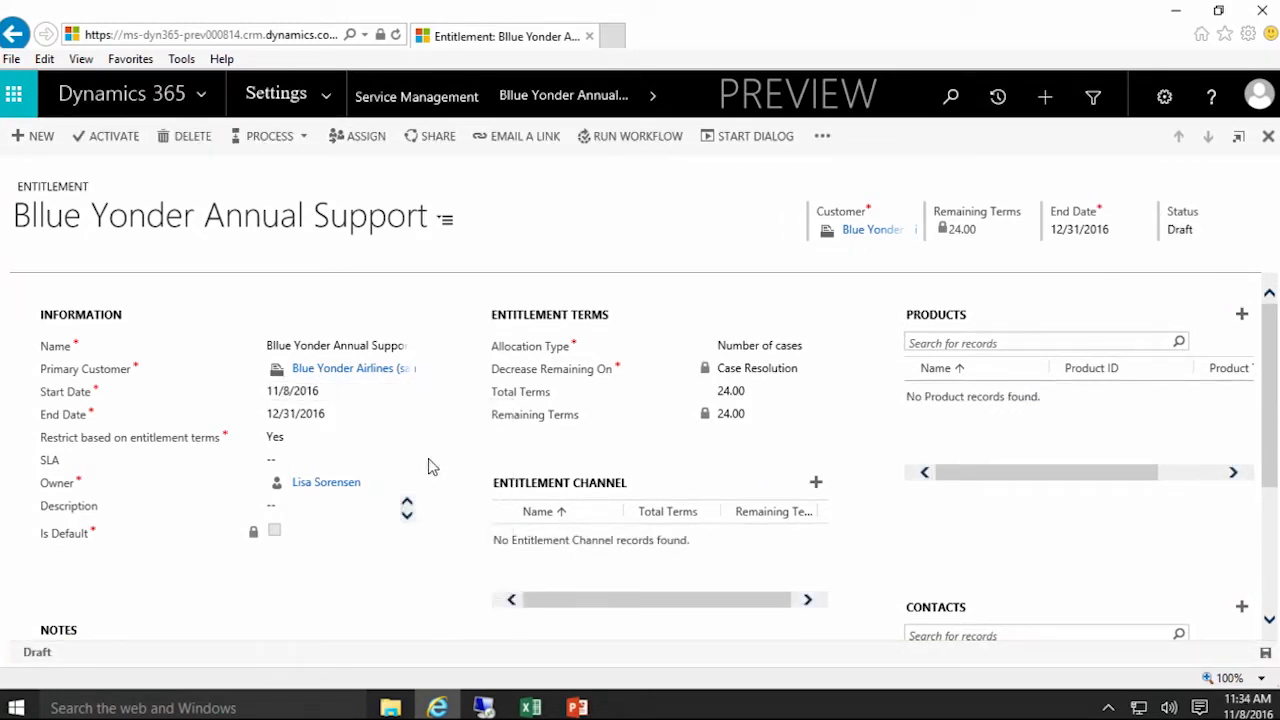
left_click(113, 140)
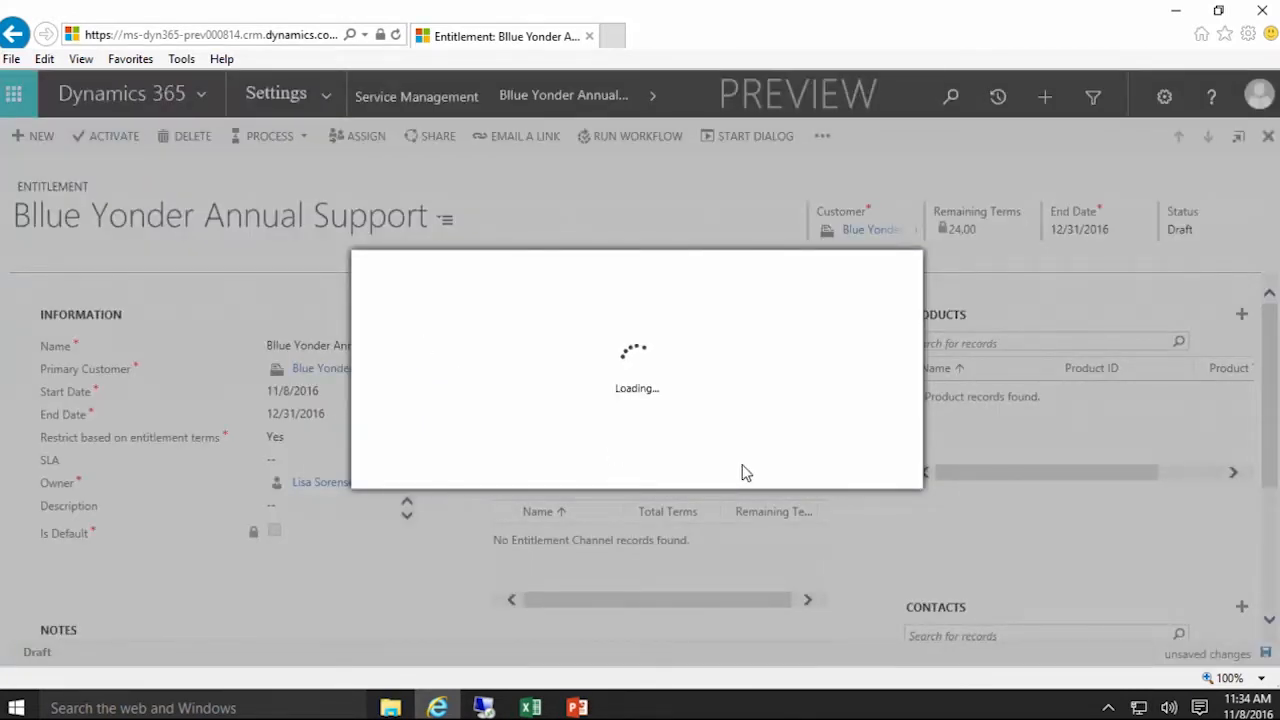
left_click(772, 468)
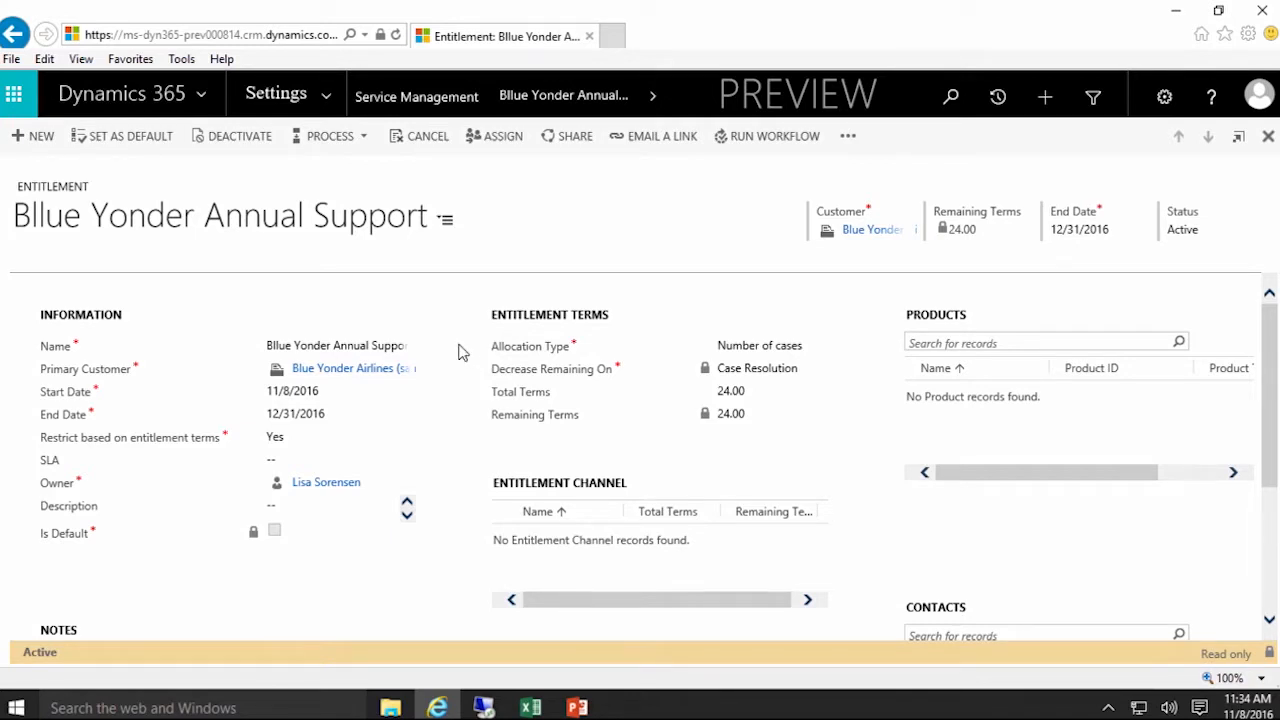
Deactivate the entitlement and change its term to start on 1/1/2016 and end on 11/7/2016.
left_click(236, 135)
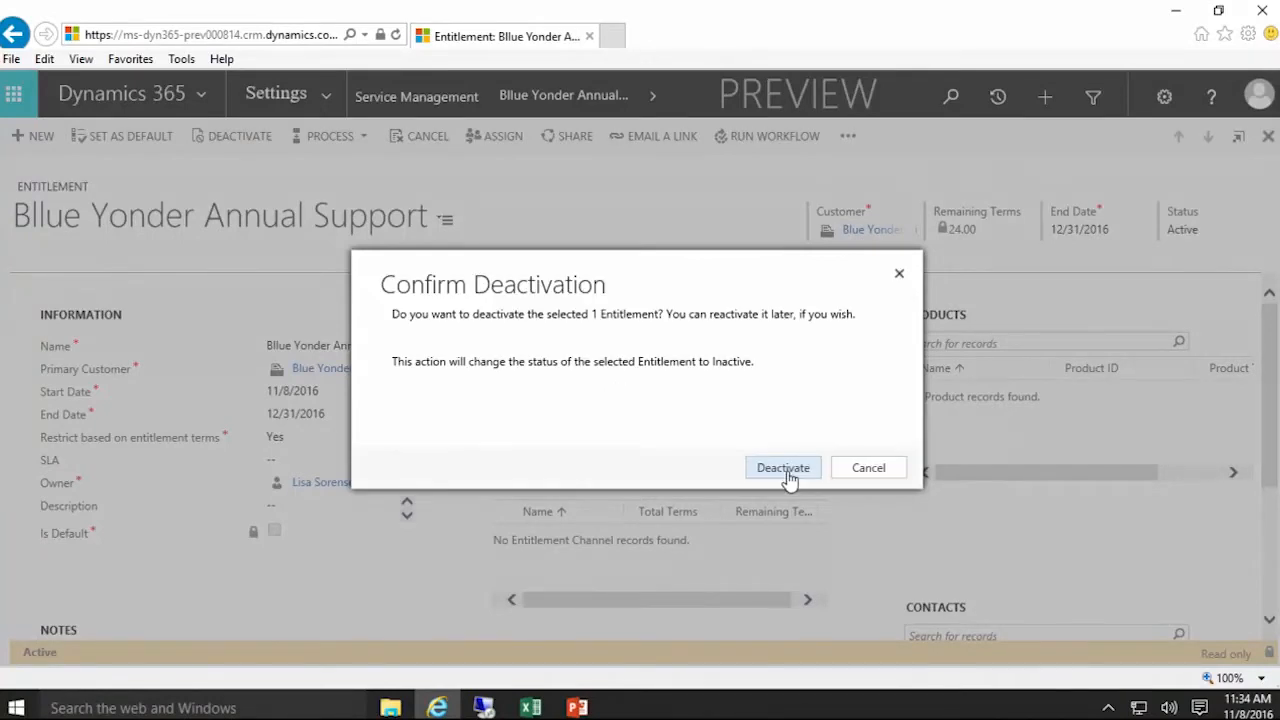
left_click(784, 469)
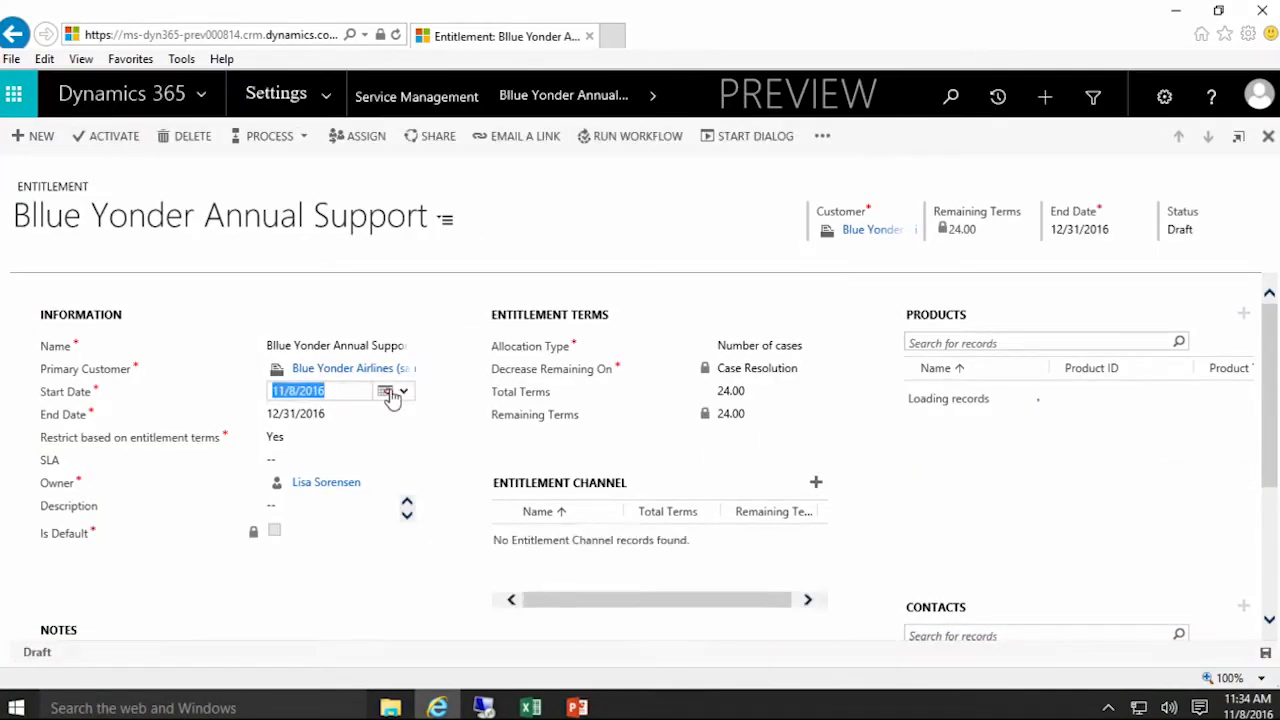
key("BackSpace")
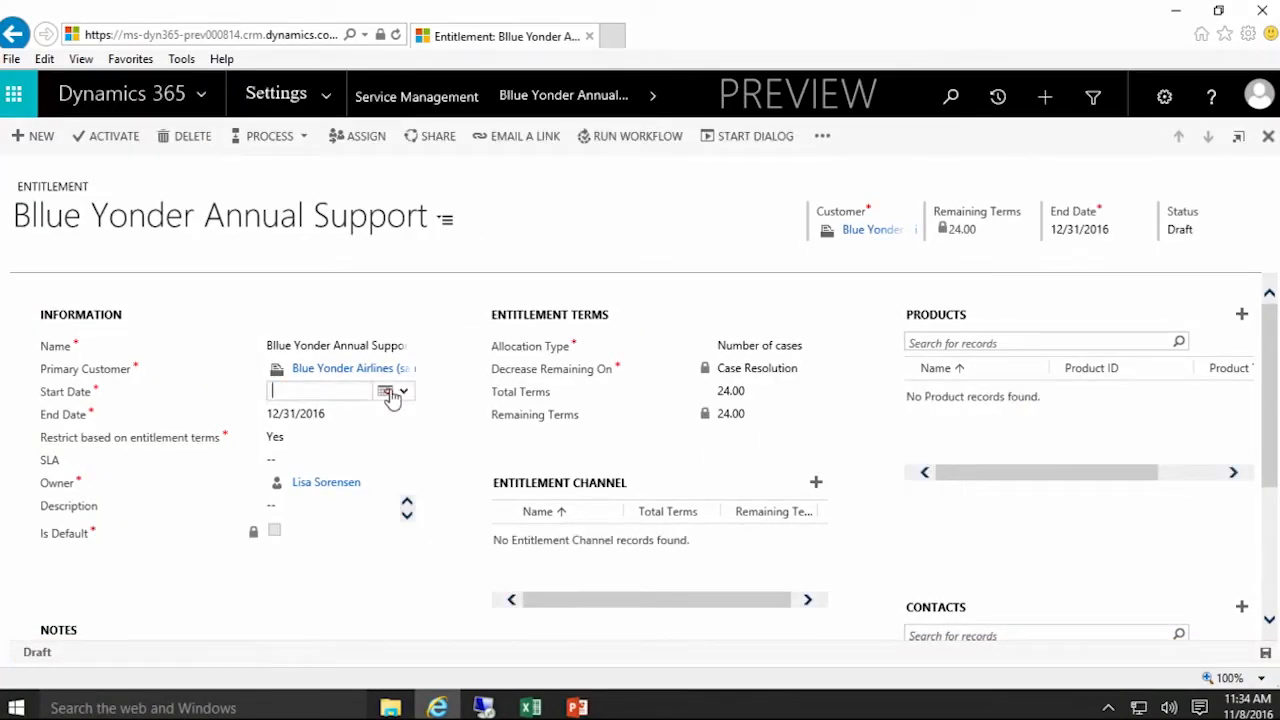
type("1/1/16")
left_click(377, 420)
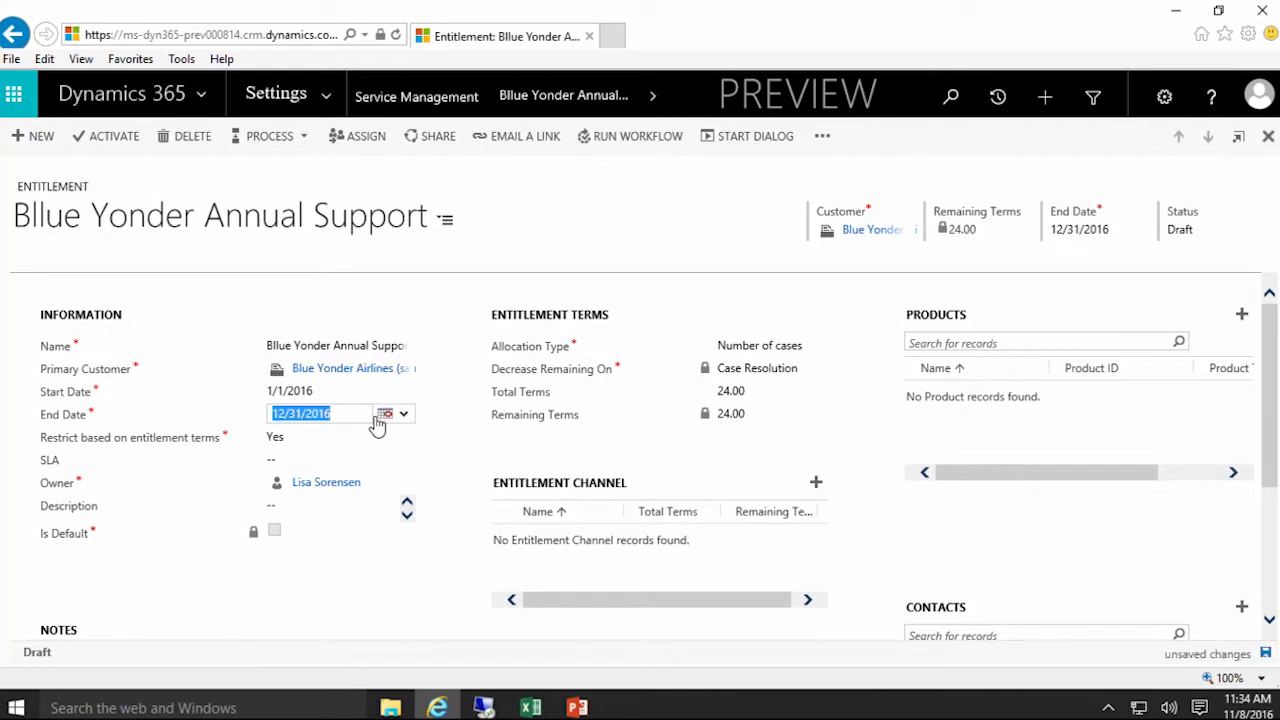
type("11/")
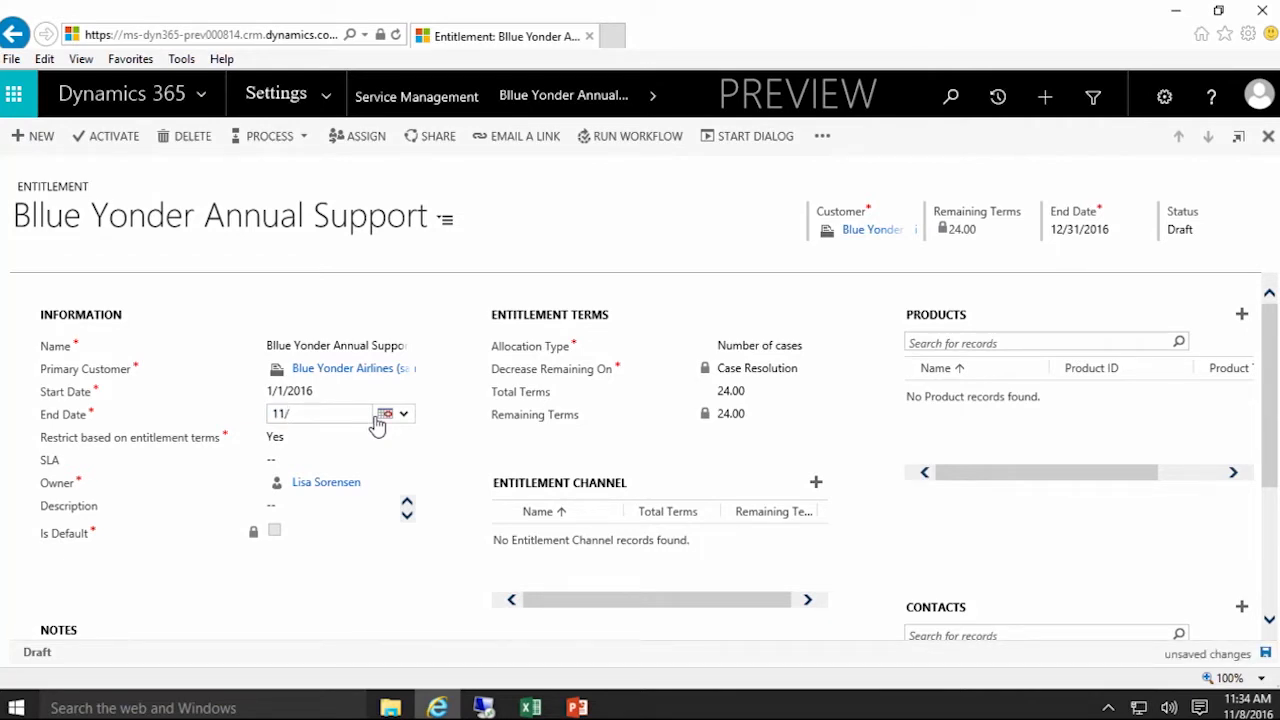
type("7/2016")
key("Tab")
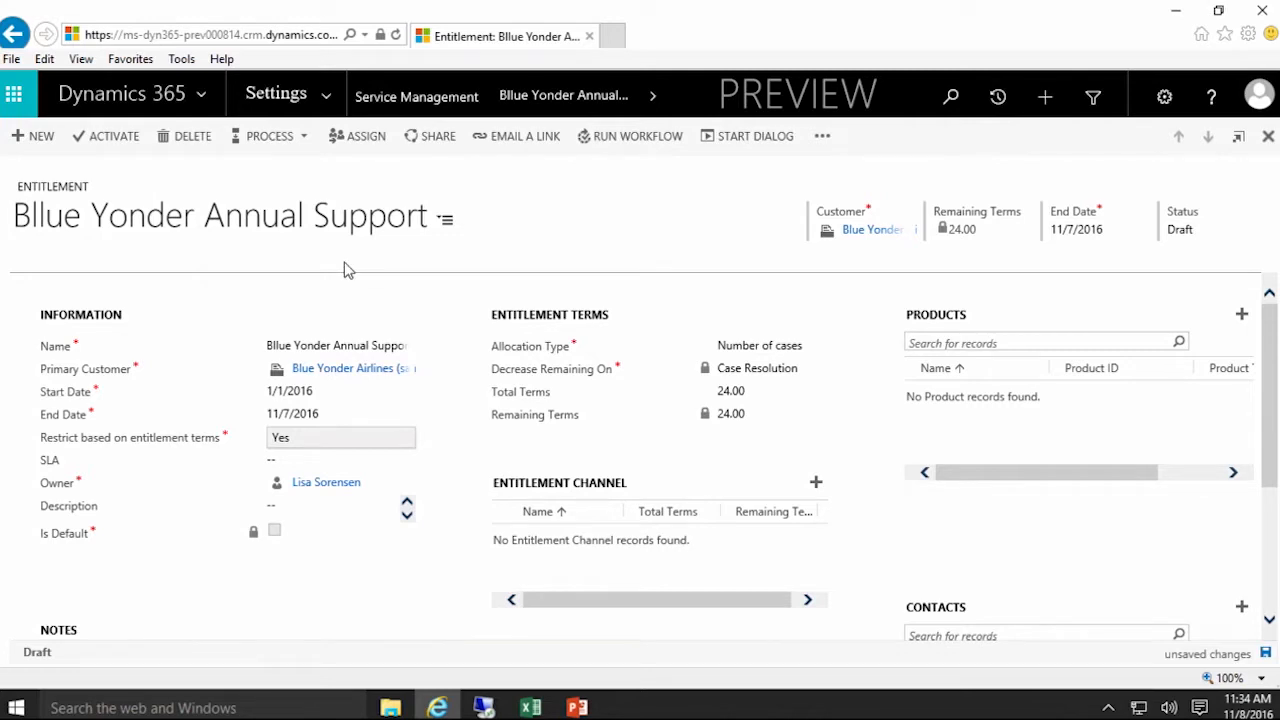
Activate the entitlement with its past end date and reopen it from the All Entitlements list.
left_click(110, 137)
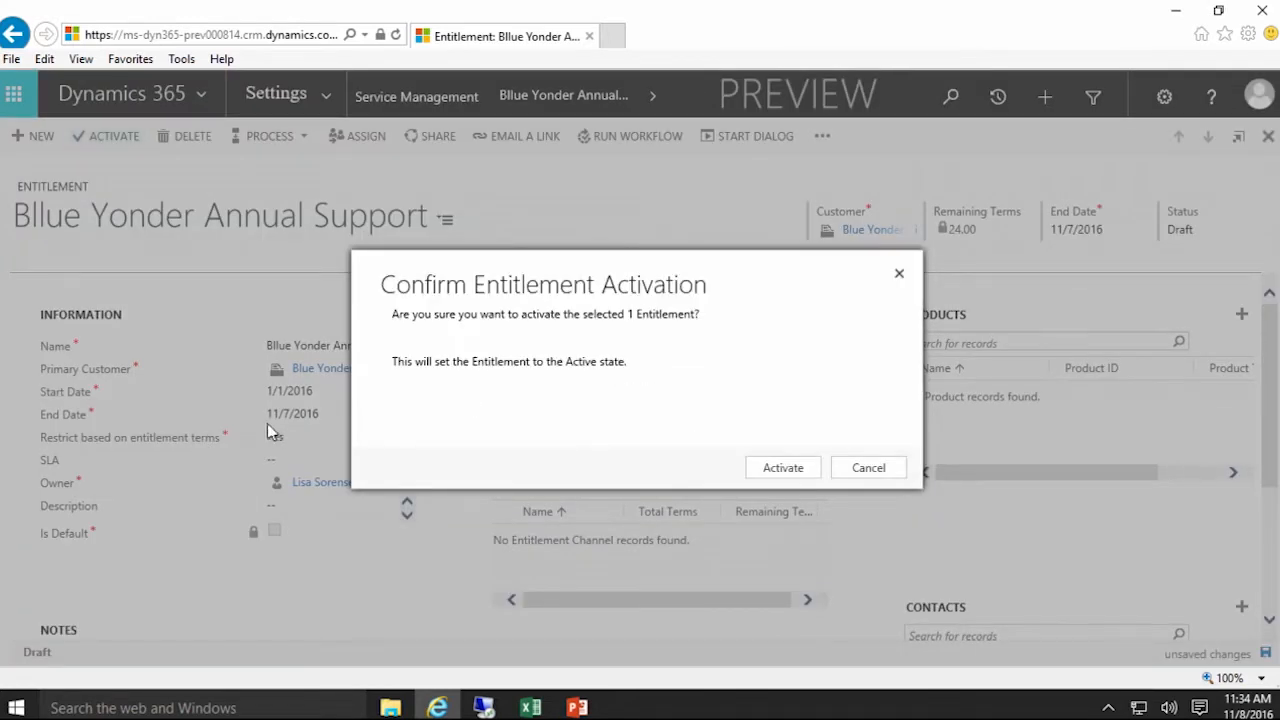
left_click(794, 470)
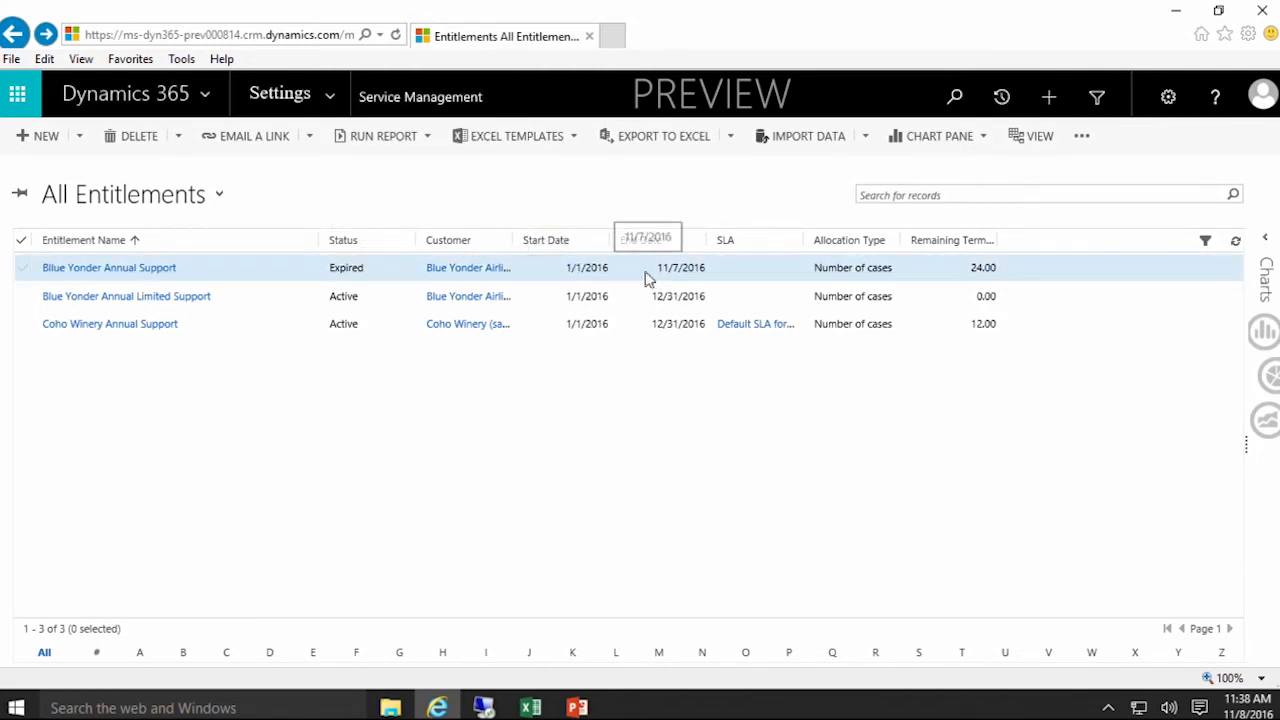
left_click(160, 269)
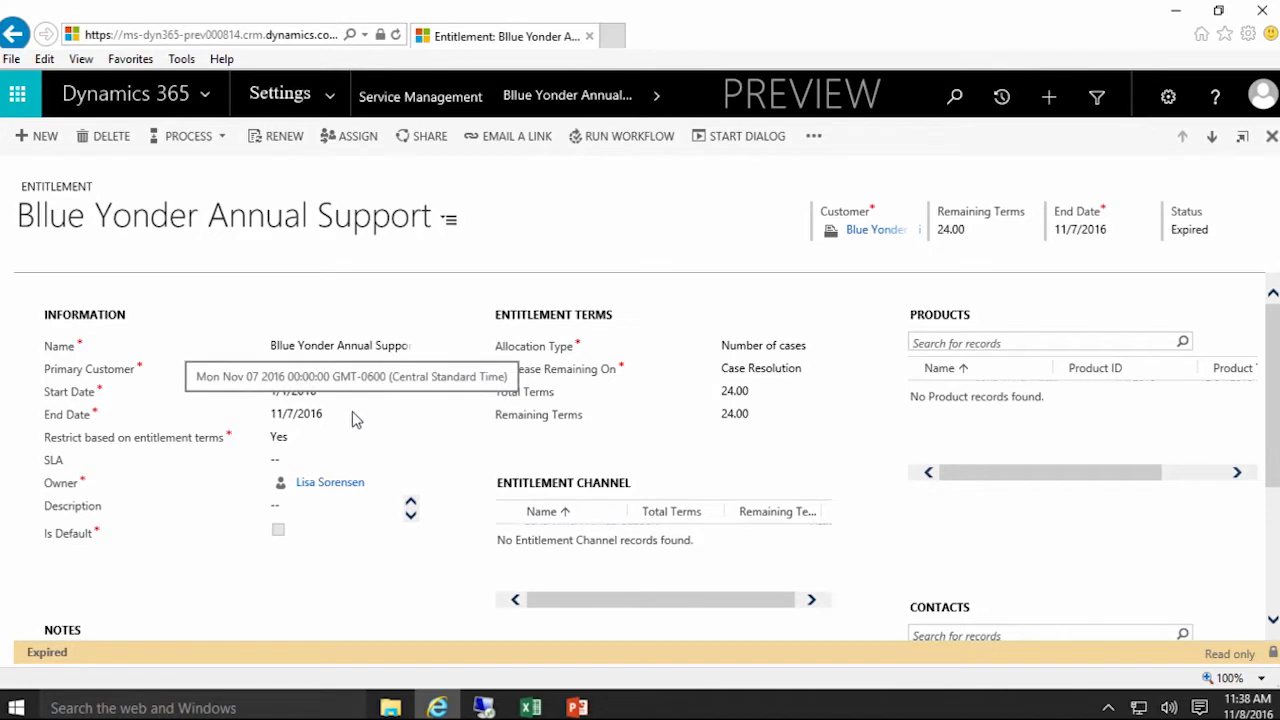
Renew the expired Bllue Yonder Annual Support entitlement and activate the renewed draft.
left_click(280, 138)
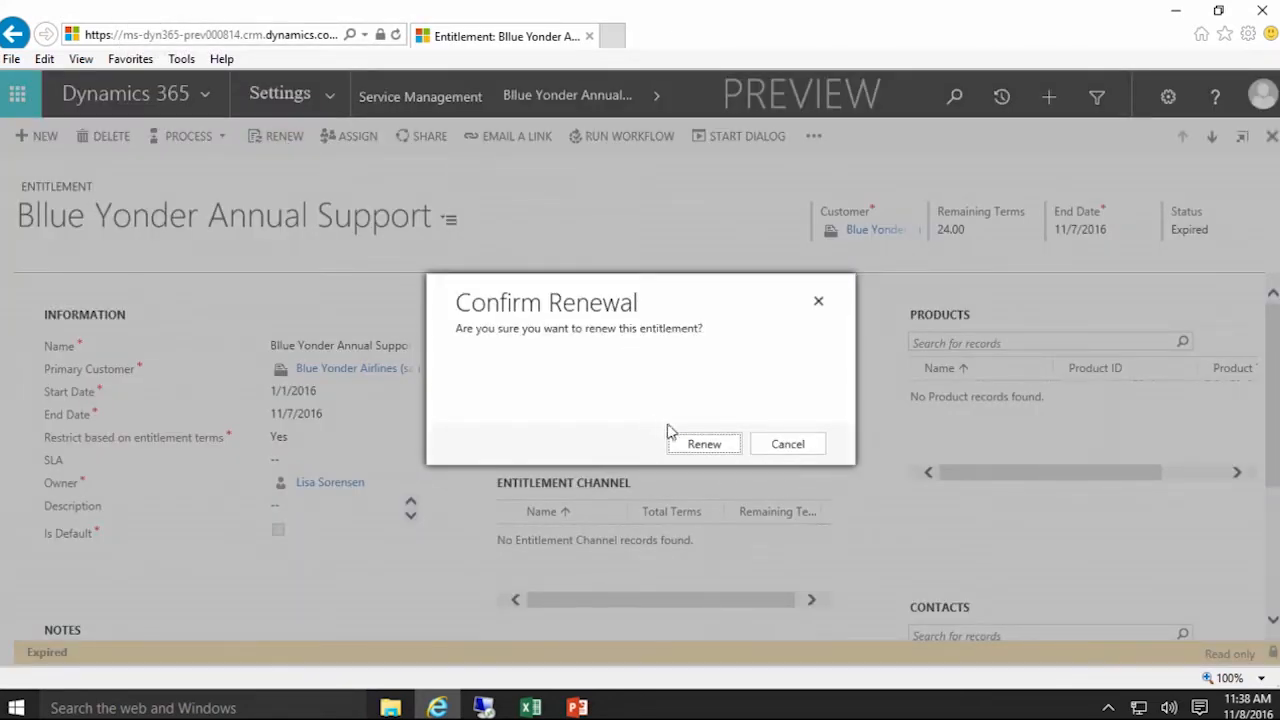
left_click(697, 445)
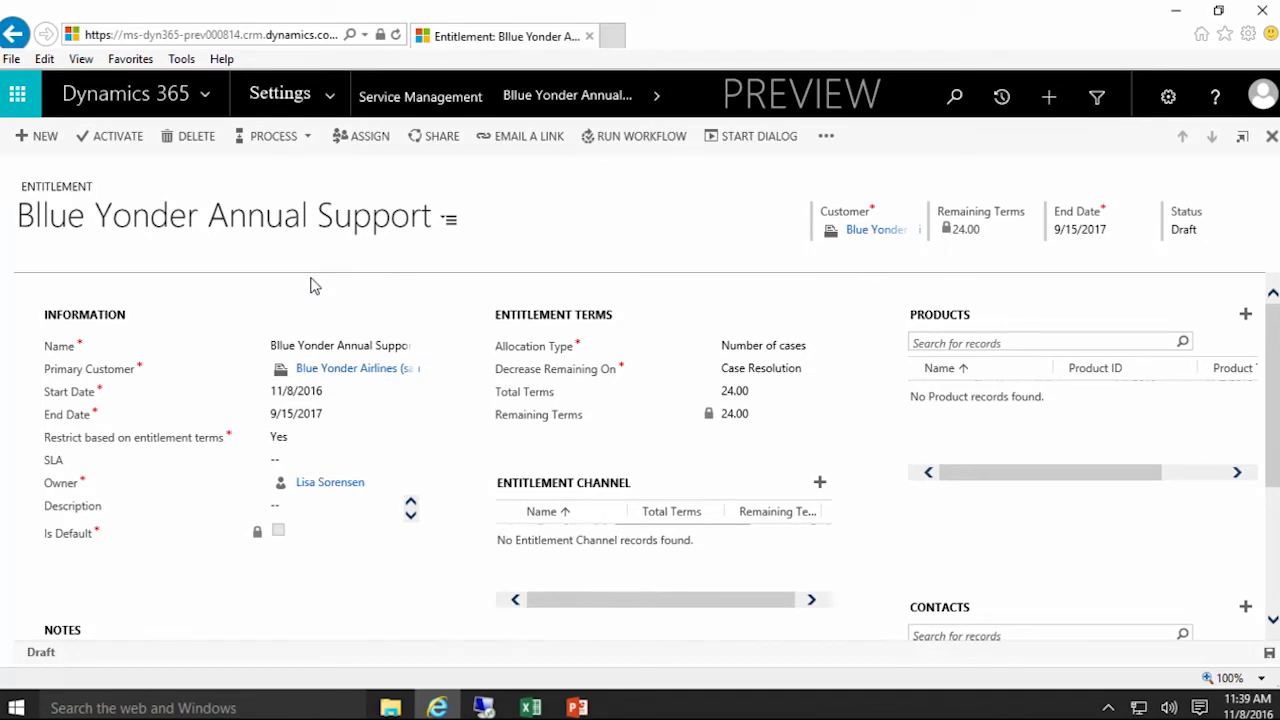
left_click(117, 138)
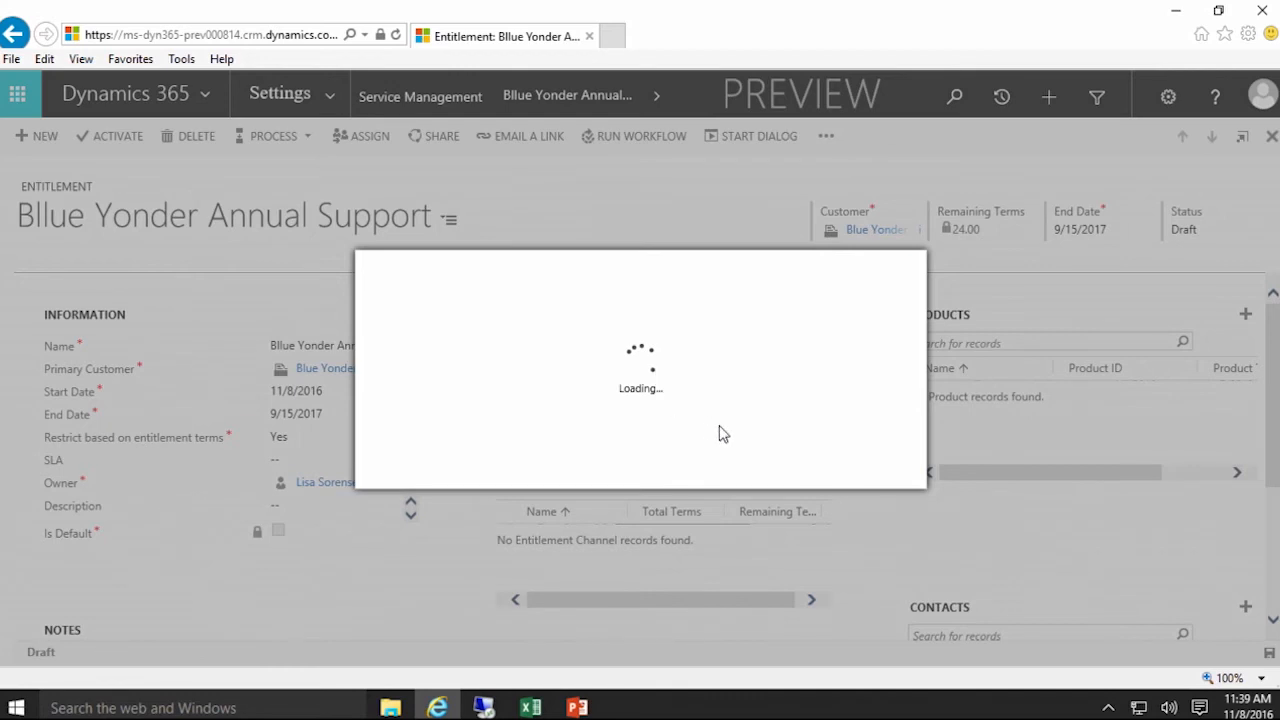
left_click(786, 467)
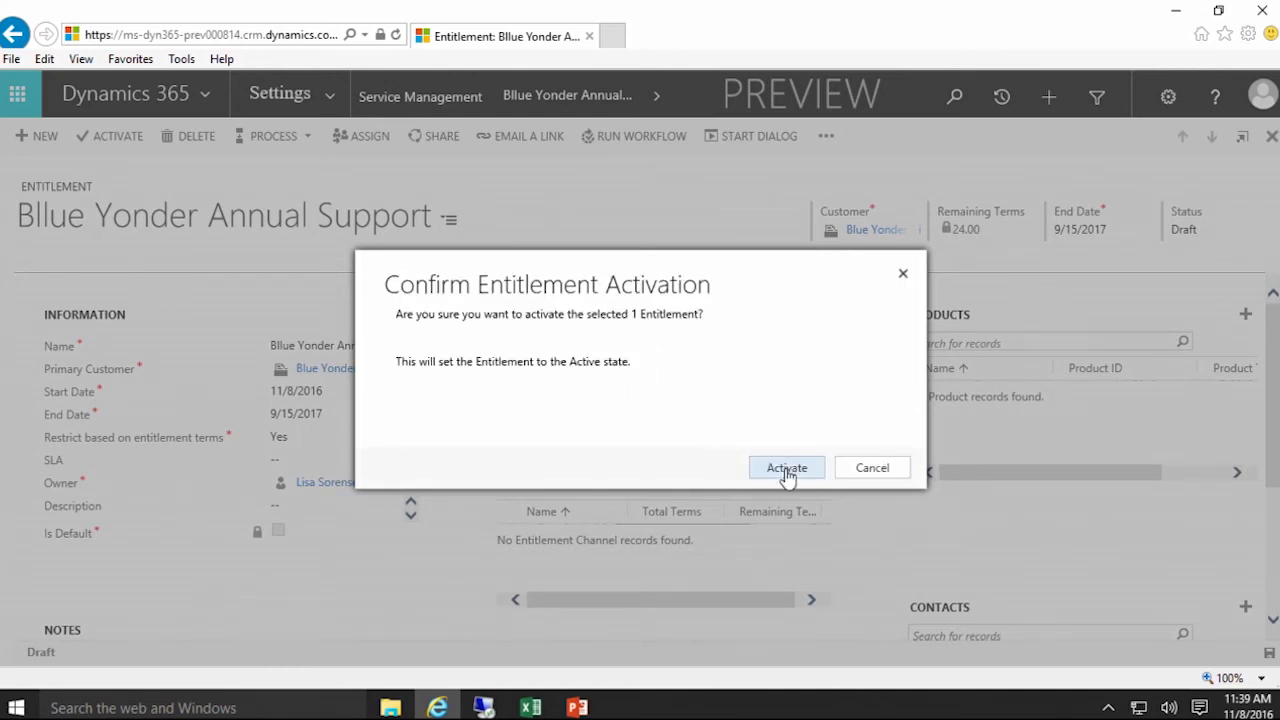